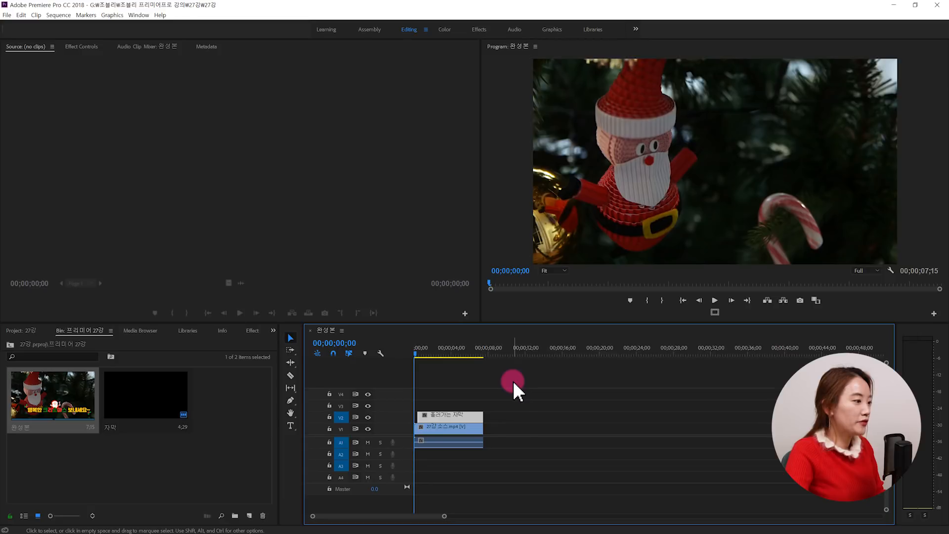
Step: Play the 완성본 sequence through to its end to preview the scrolling caption
key("space")
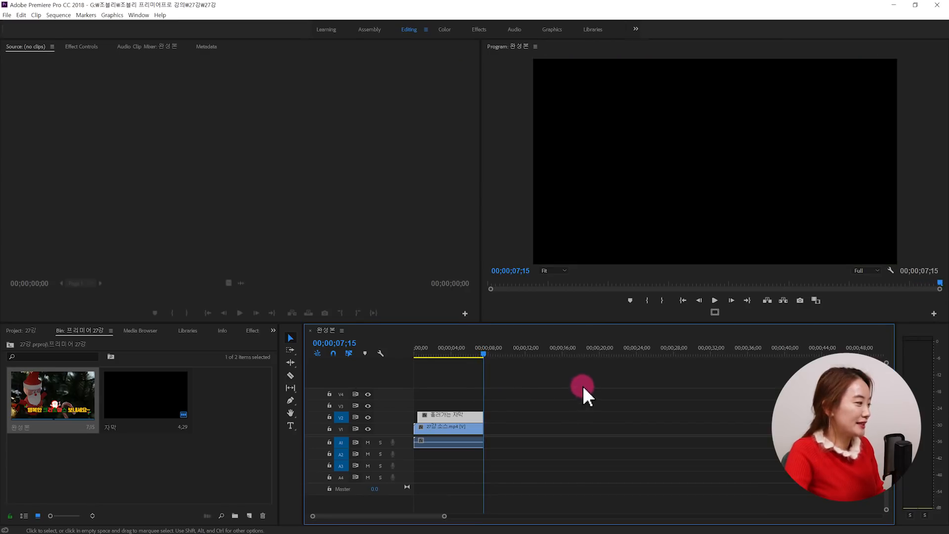
Step: Create a new sequence from the 27강 소스.mp4 clip in the project's root bin
left_click(10, 345)
left_click(161, 445)
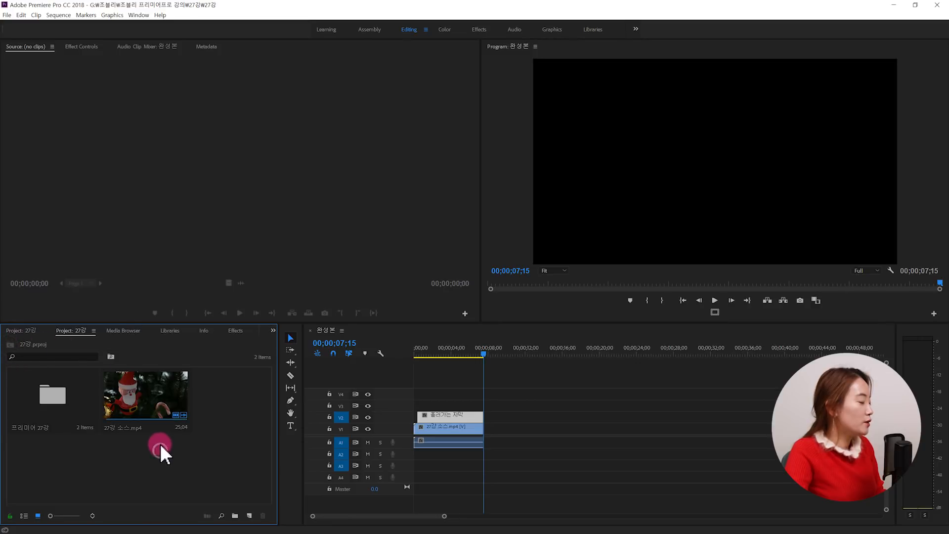
left_click(155, 403)
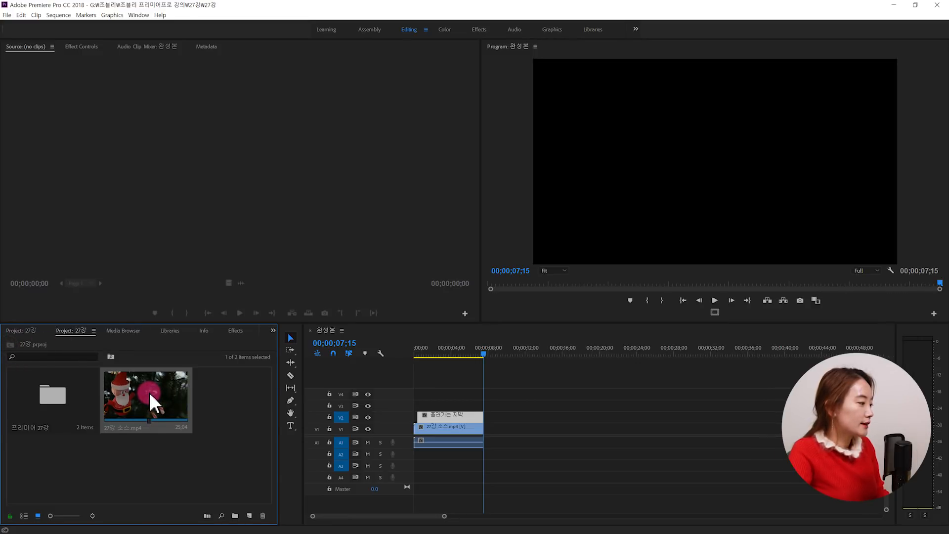
left_click(250, 397)
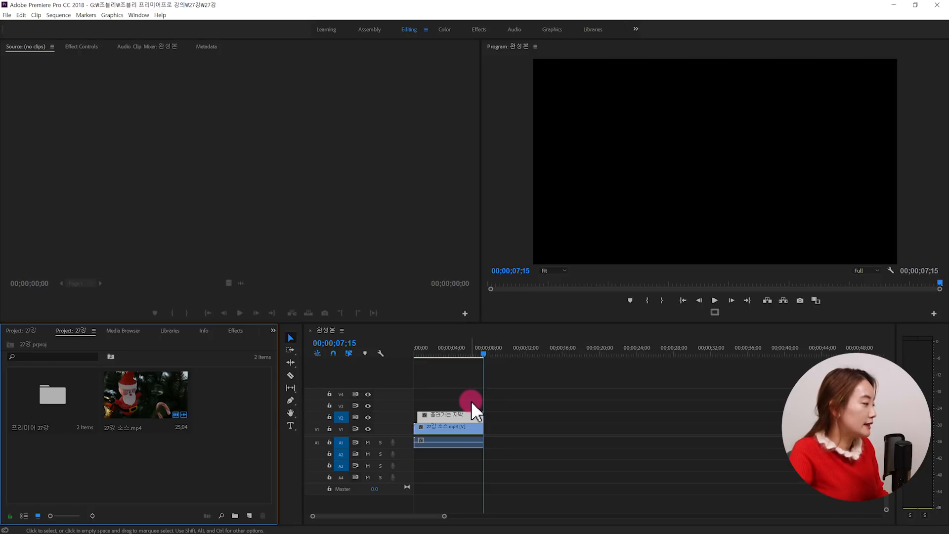
left_click(161, 390)
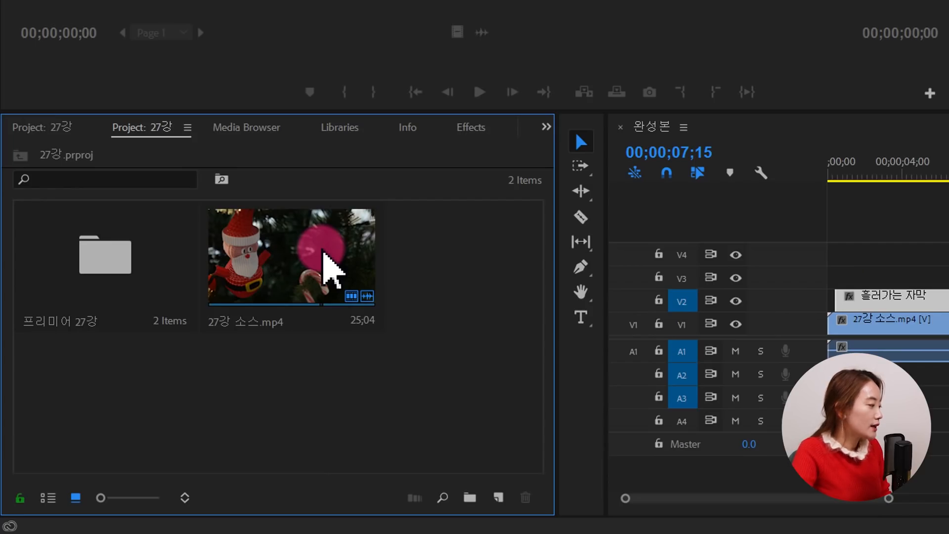
left_click(323, 252)
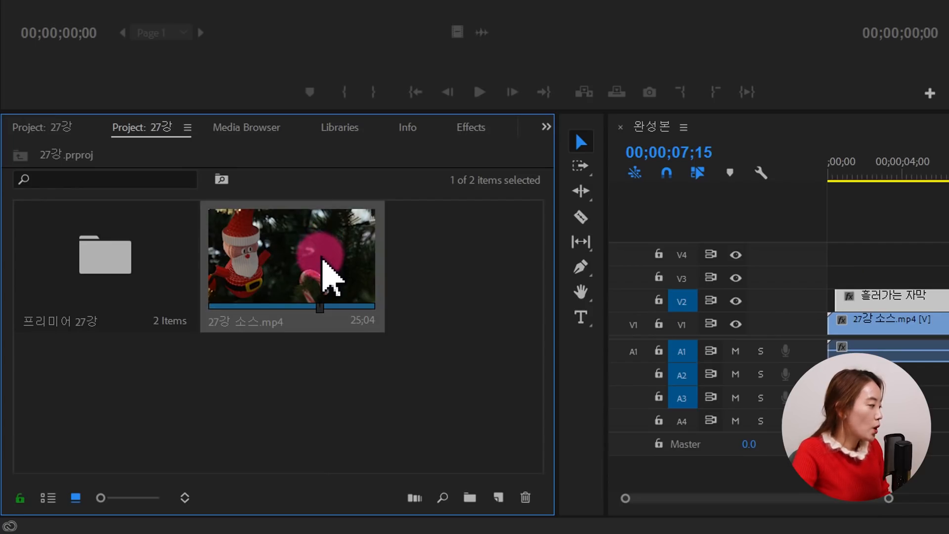
left_click_drag(329, 267, 502, 497)
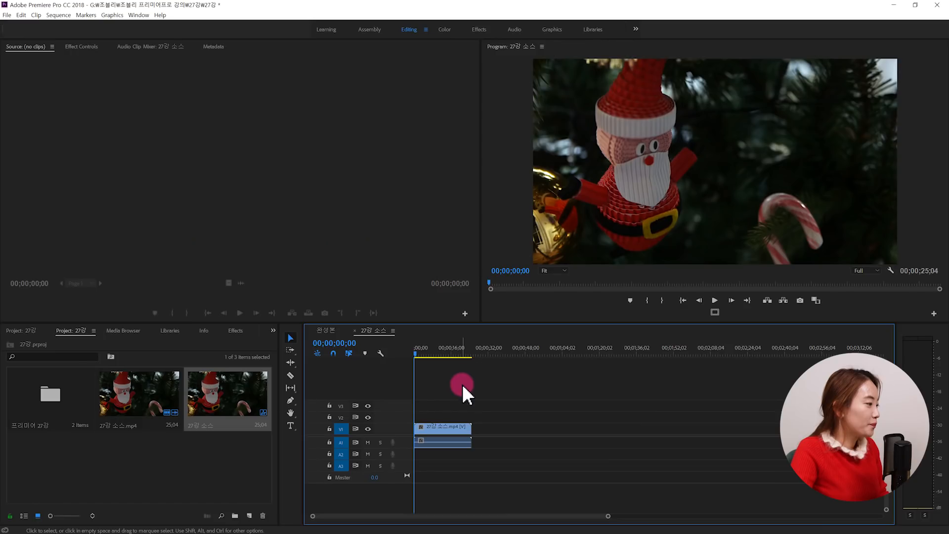
left_click(330, 331)
left_click(378, 331)
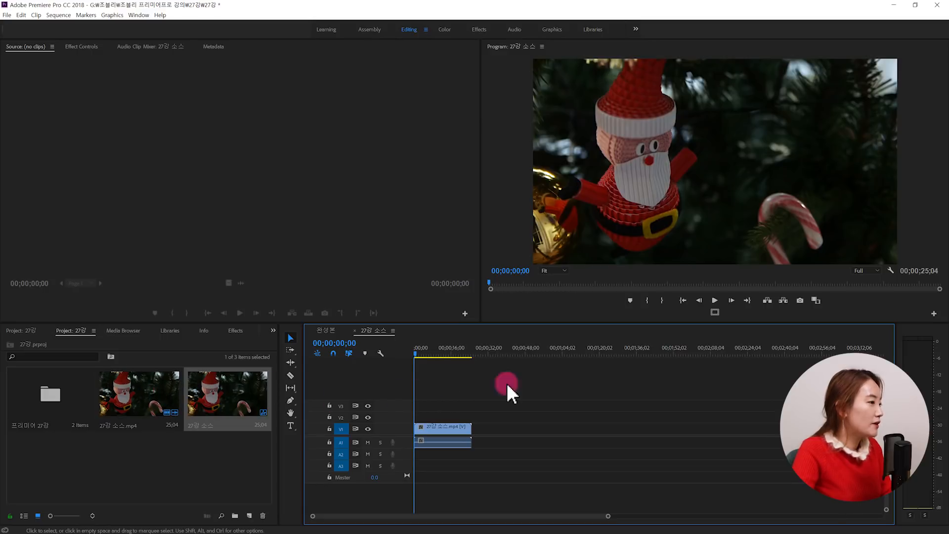
Step: Rename the new 27강 소스 sequence as 크리스마스 자막
left_click(230, 455)
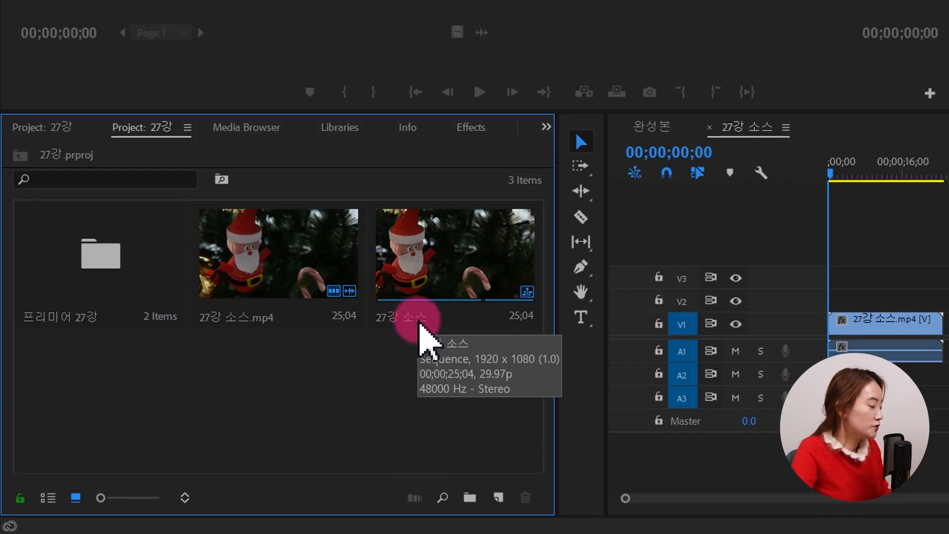
left_click(418, 323)
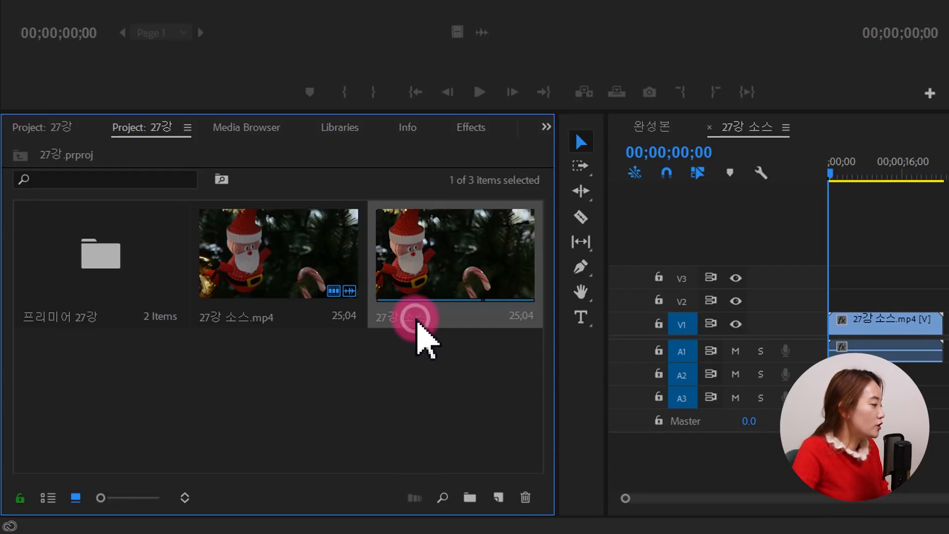
left_click(407, 318)
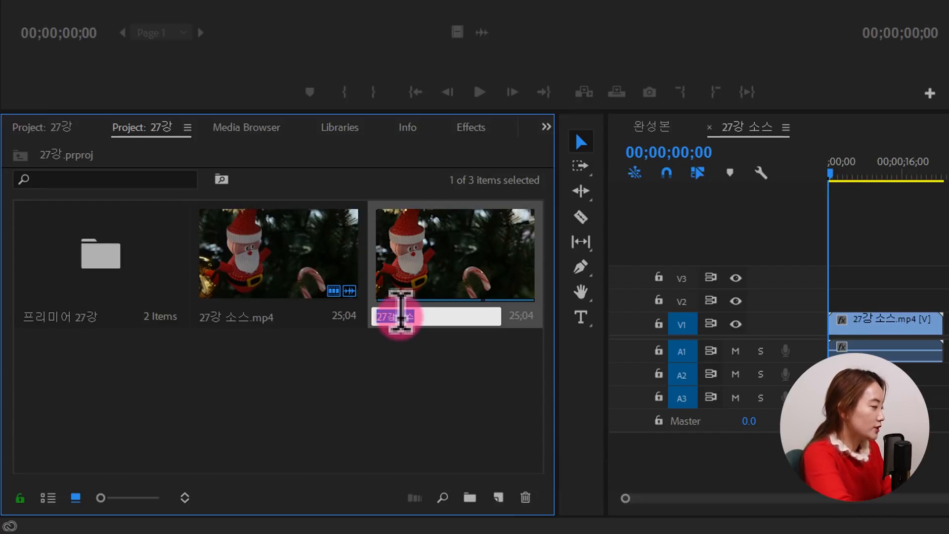
type("크리스마스 자막")
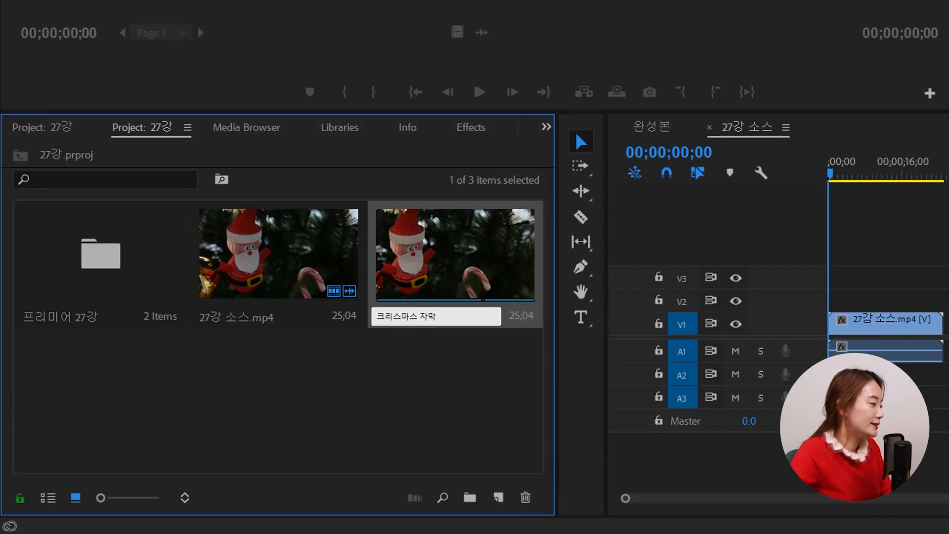
left_click(437, 364)
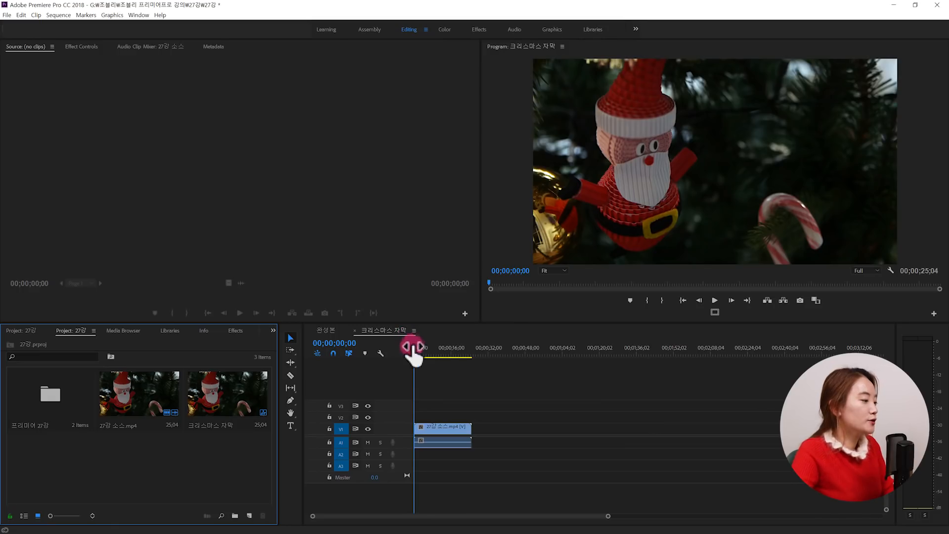
Step: Add the text 메리크리스마스 over the lower part of the picture at the start of the sequence with the Type tool
left_click_drag(413, 355, 415, 381)
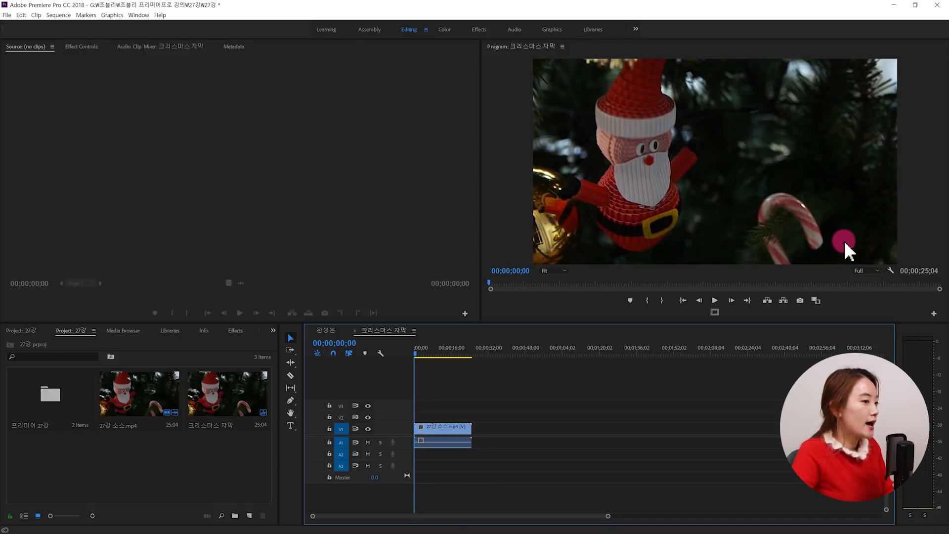
left_click(556, 381)
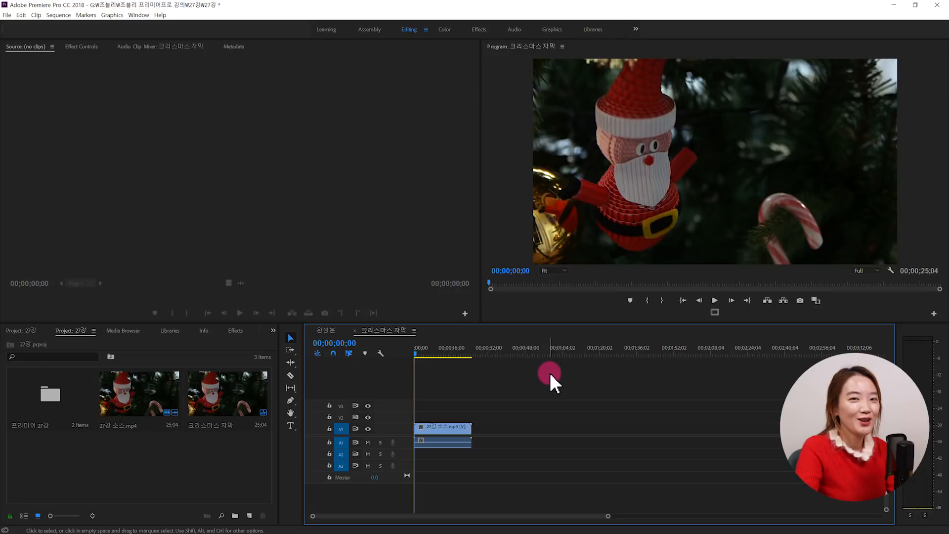
left_click(291, 424)
left_click(576, 220)
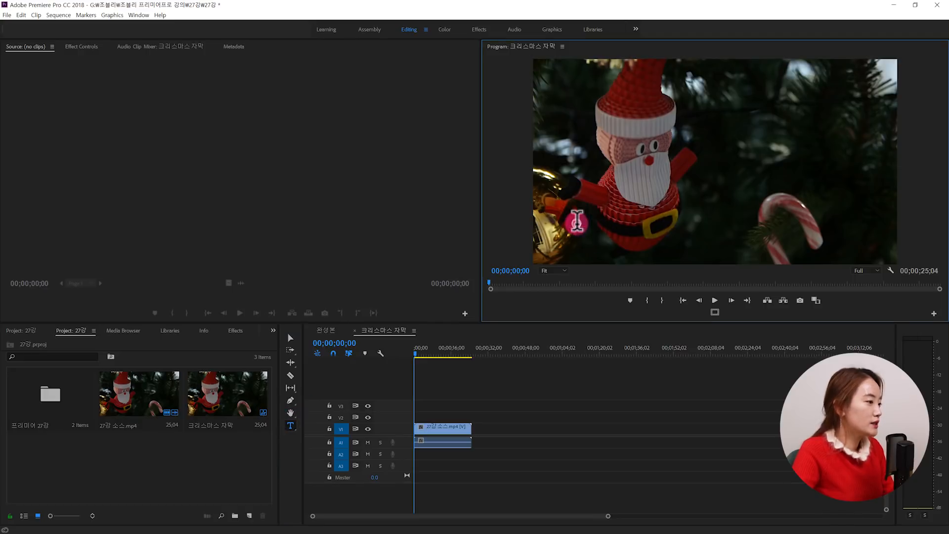
type("메리크리")
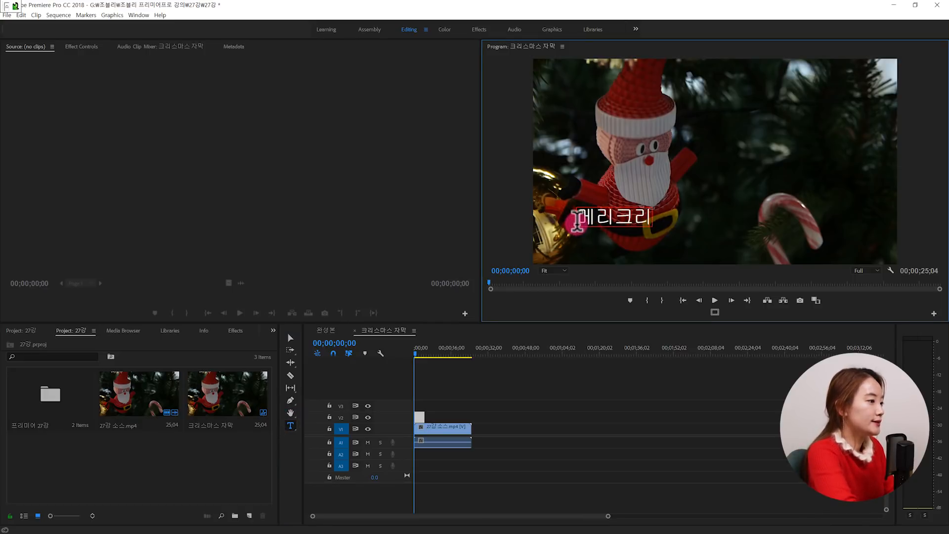
type("스마스")
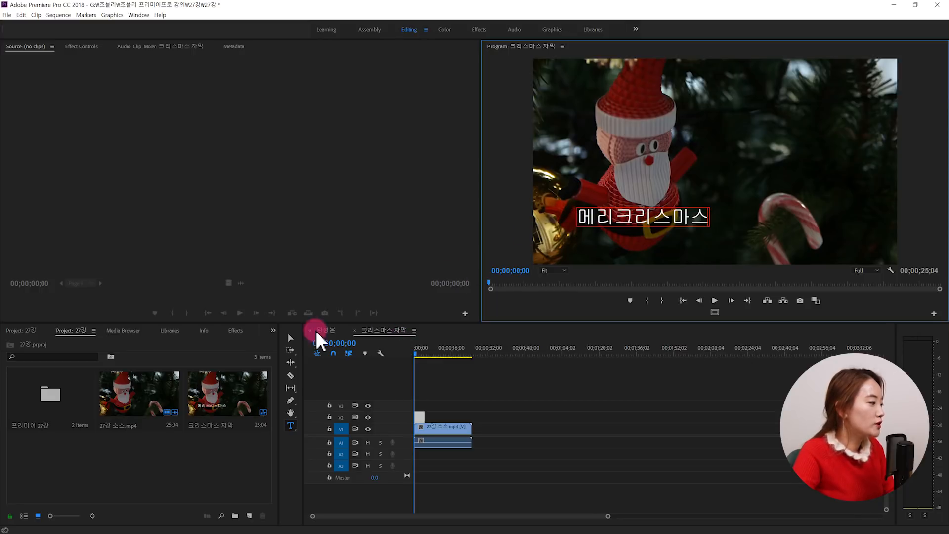
Step: Delete the 메리크리스마스 text and its graphic clip on track V2
left_click(296, 338)
left_click(637, 218)
key("Delete")
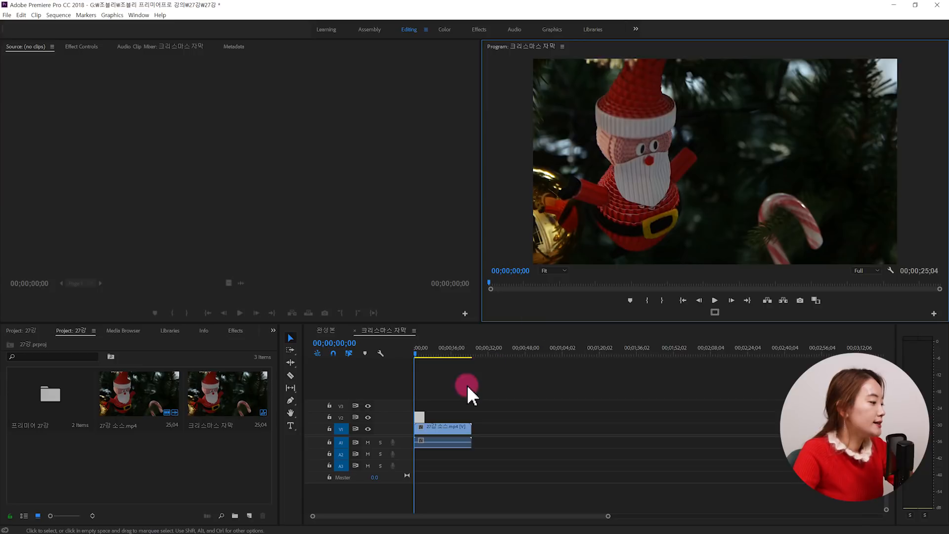
left_click(422, 405)
left_click(291, 425)
left_click(310, 431)
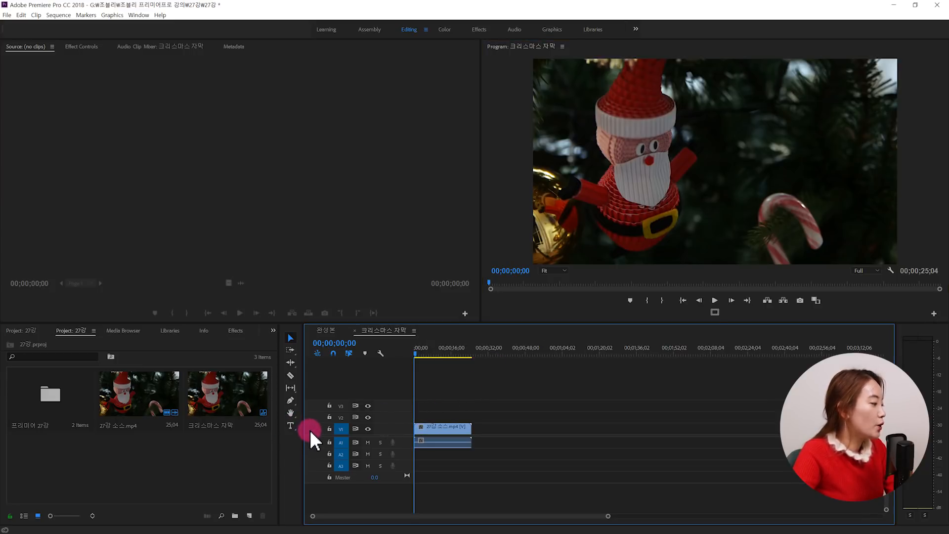
Step: Create a legacy title (레거시 제목) named 흘러가는 자막, keeping the default video settings
left_click(8, 15)
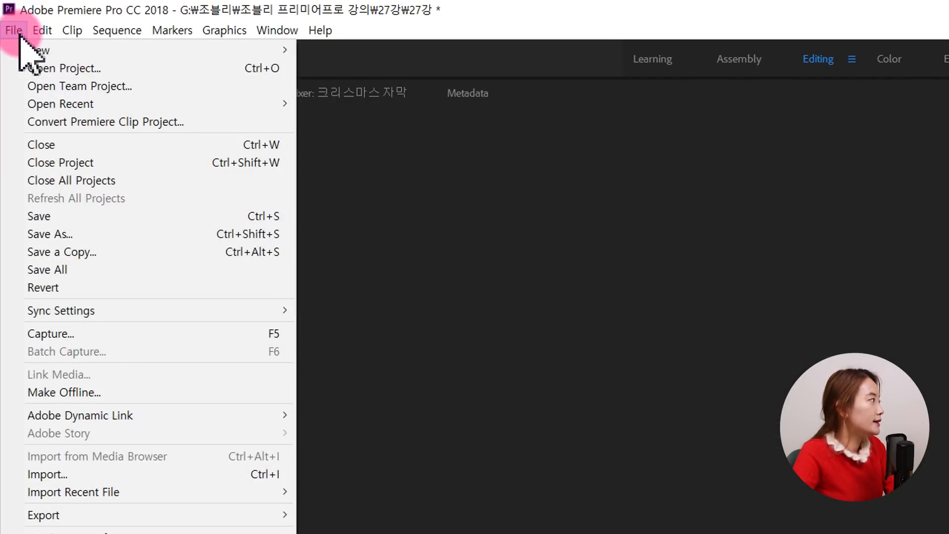
mouse_move(23, 50)
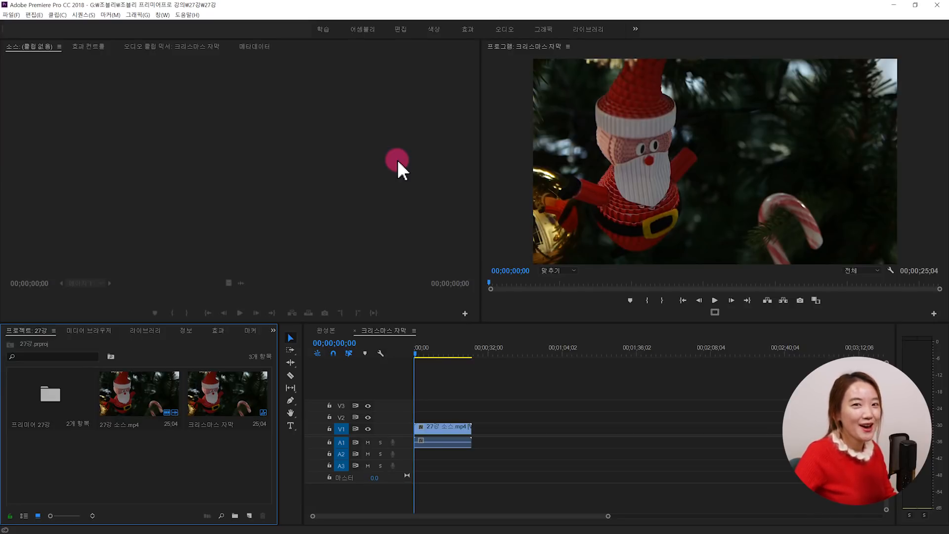
left_click(10, 15)
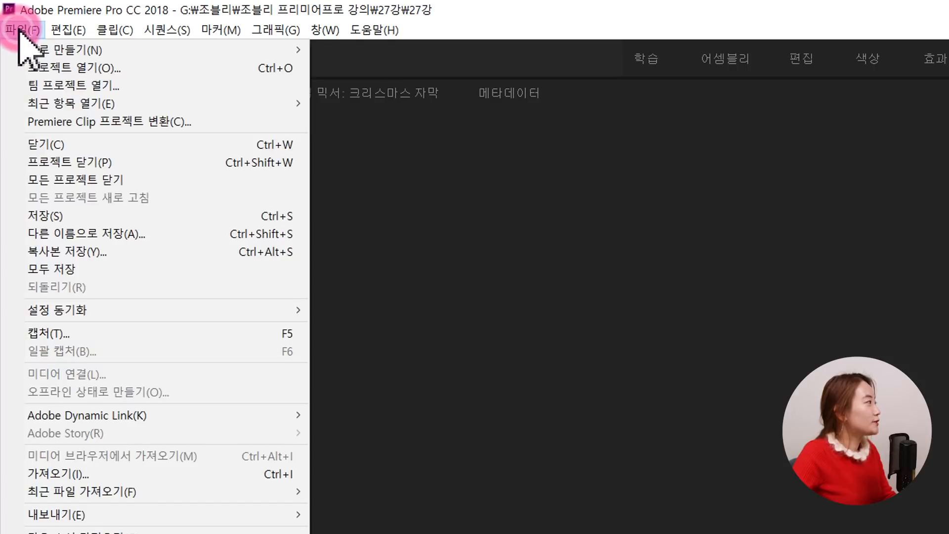
mouse_move(31, 50)
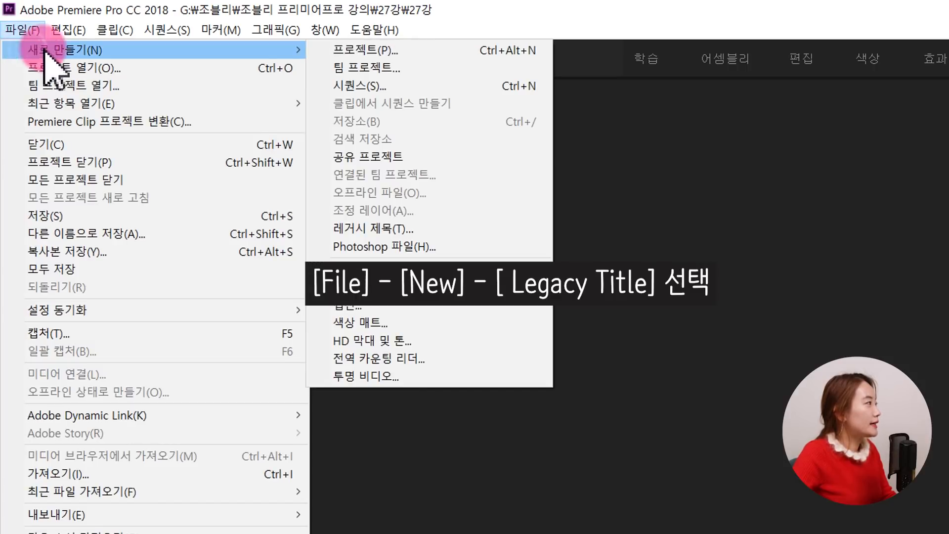
left_click(467, 229)
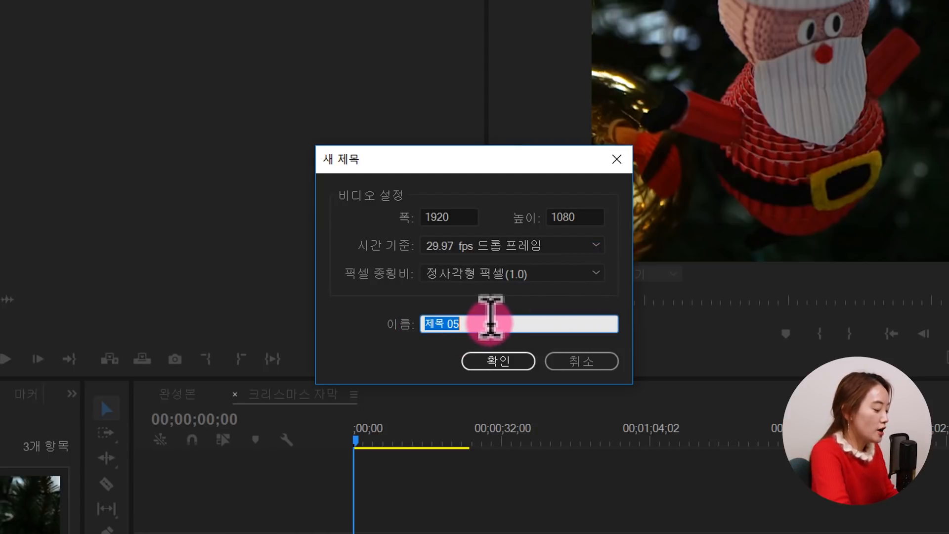
type("g")
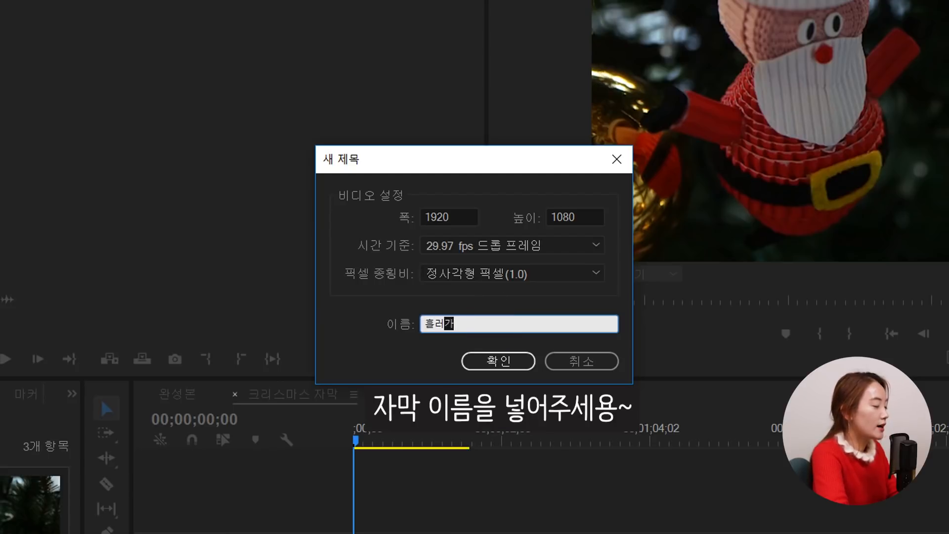
type("러가는 자막")
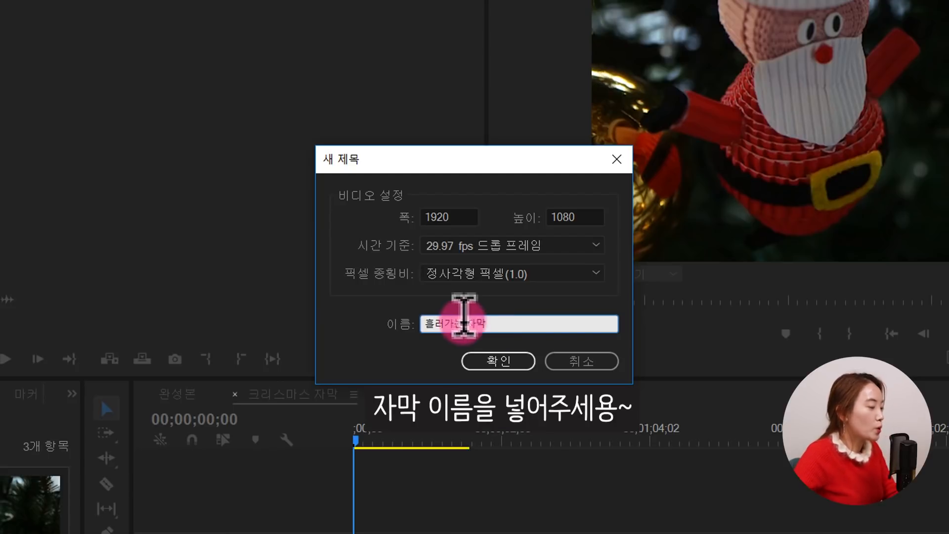
left_click(484, 360)
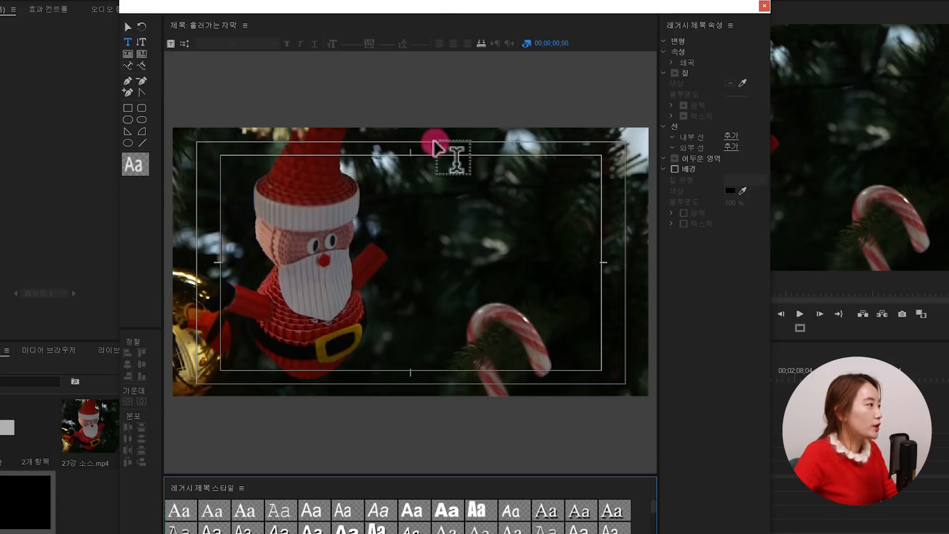
Step: Add the text 행복한 크리스마스 보내세요 to the title and move it to about X 950, Y 660
left_click_drag(395, 7, 622, 23)
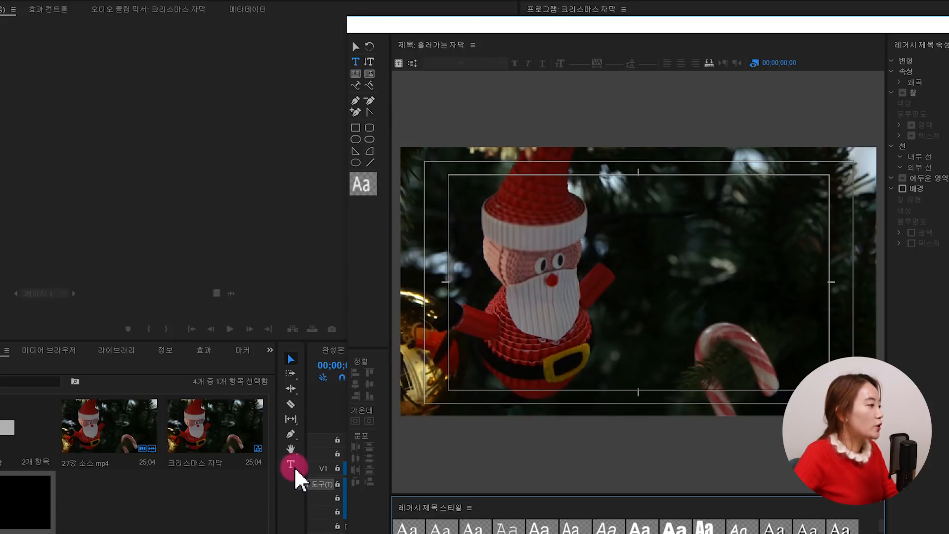
left_click_drag(571, 27, 406, 5)
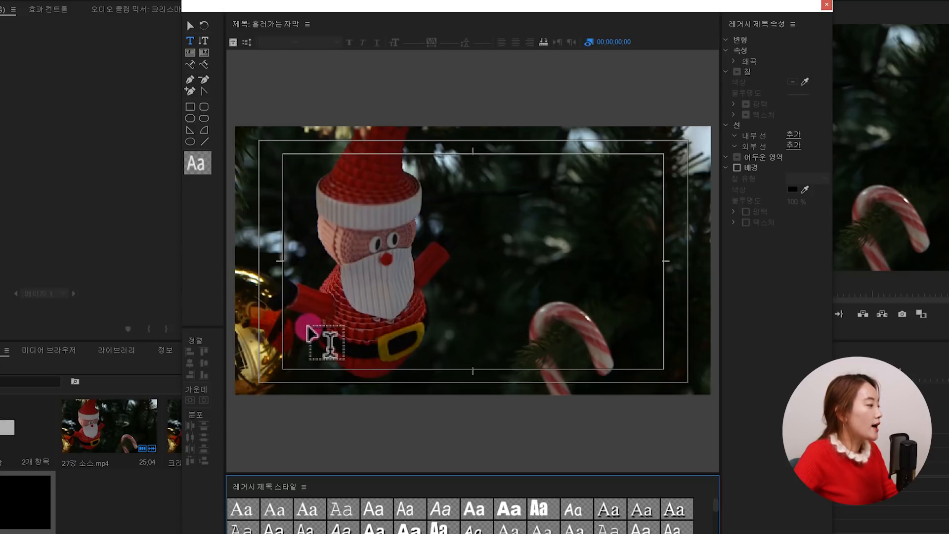
left_click(302, 330)
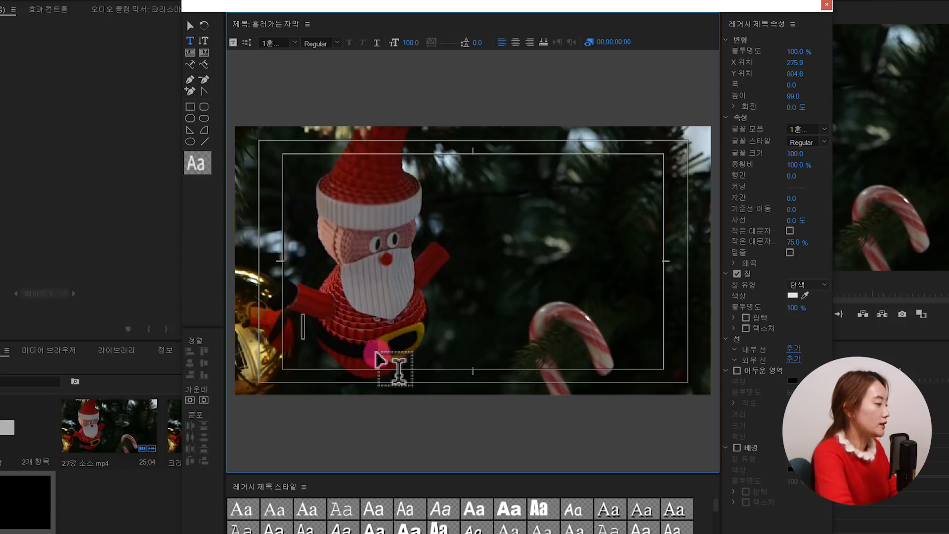
type("행복한 크리스마스 보내세요")
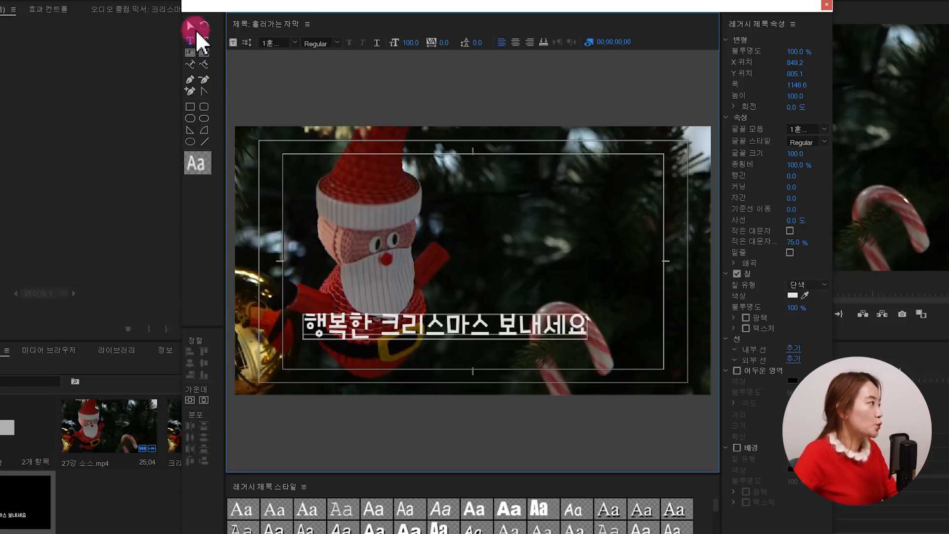
left_click(191, 25)
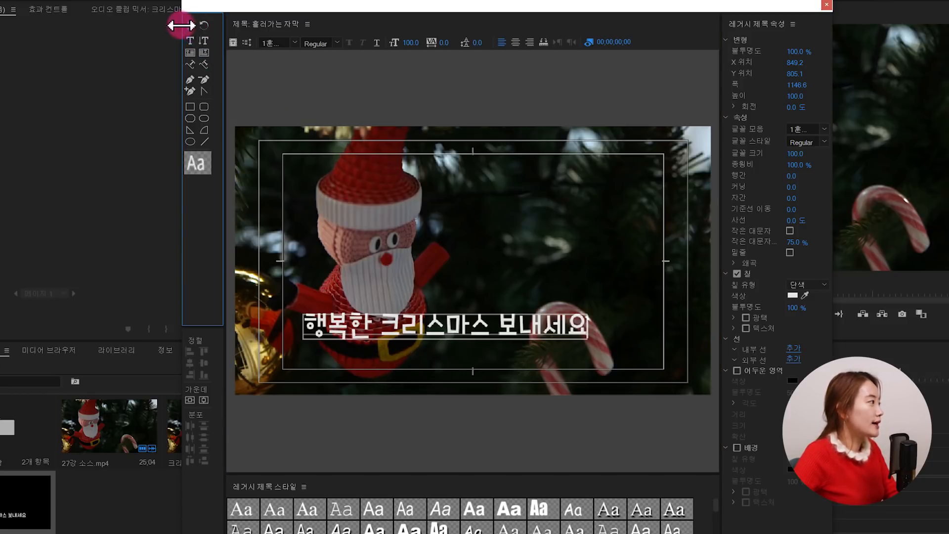
left_click_drag(427, 329, 450, 294)
Step: Set the title text's font to Agency FB
left_click(294, 43)
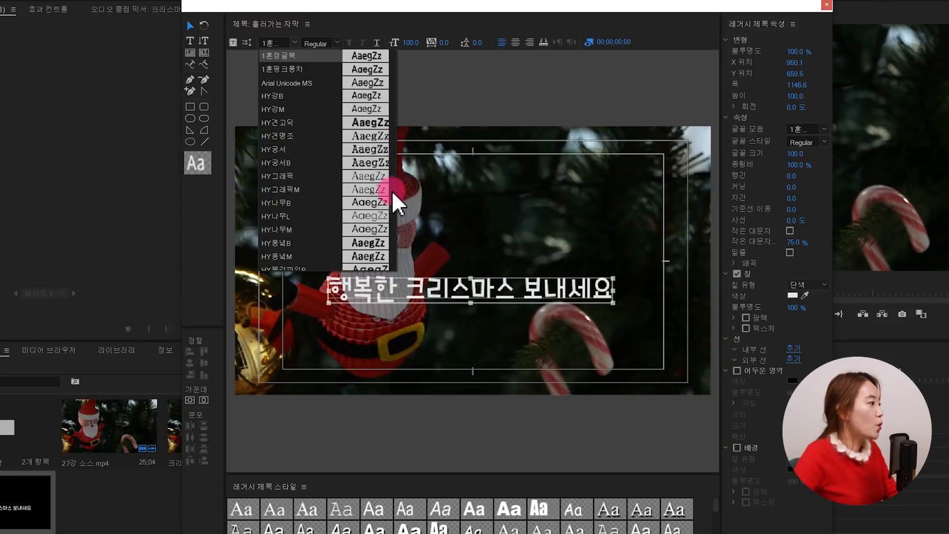
scroll(392, 60, "down", 10)
left_click(391, 58)
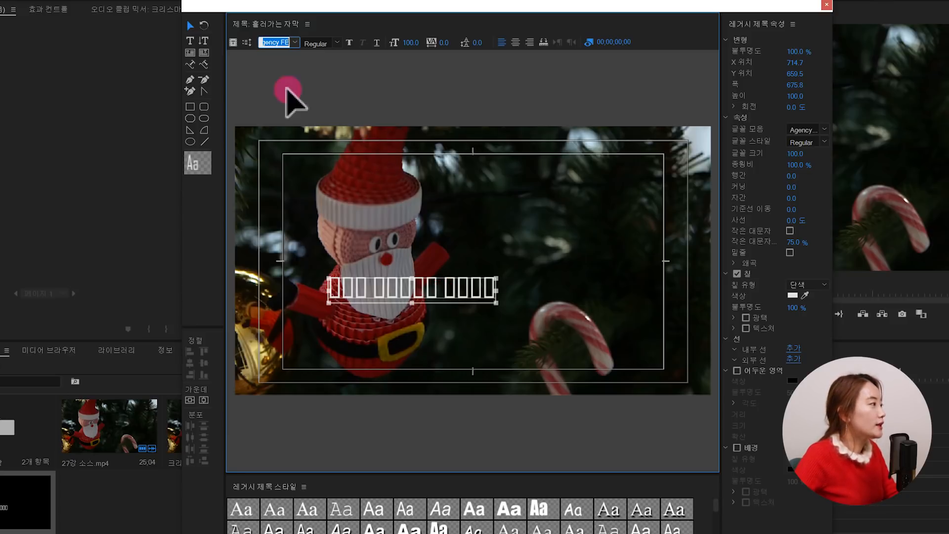
Step: Set the title text's font to the Korean 여기… 난체 OTF and move it down to about X 960, Y 852
left_click(294, 44)
left_click(389, 68)
mouse_move(395, 61)
left_mouse_down()
mouse_move(396, 221)
mouse_move(333, 237)
mouse_move(299, 212)
mouse_move(305, 184)
left_mouse_up()
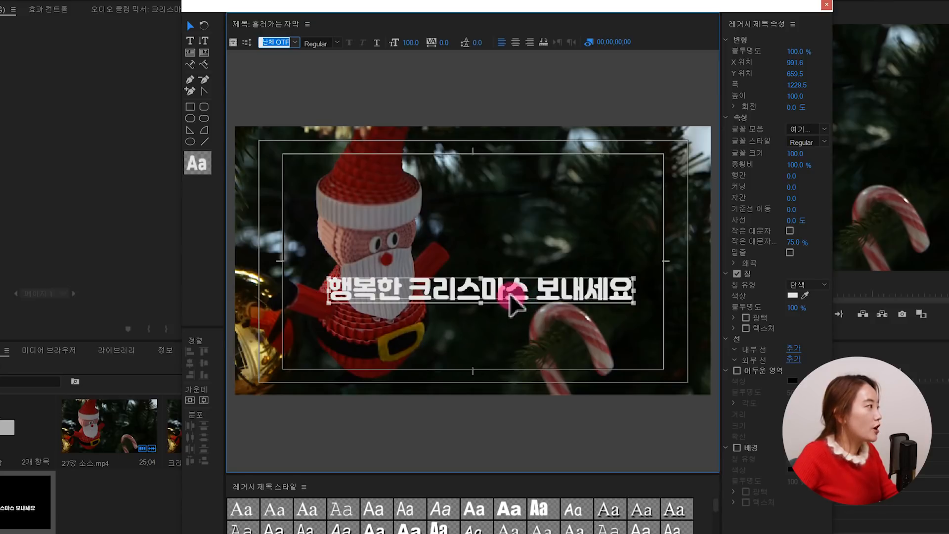
left_click_drag(514, 304, 502, 342)
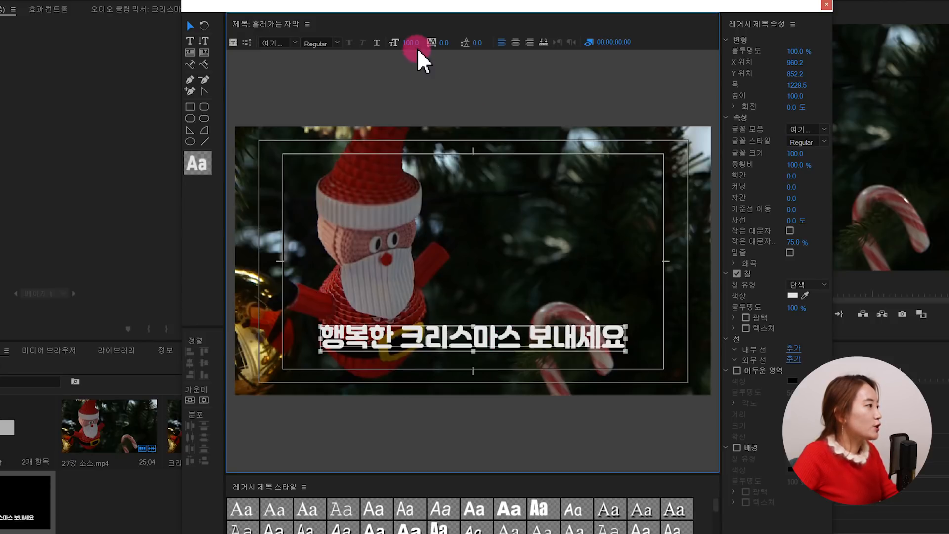
Step: Set the title text's font size to 101 and center-align it
left_click(466, 258)
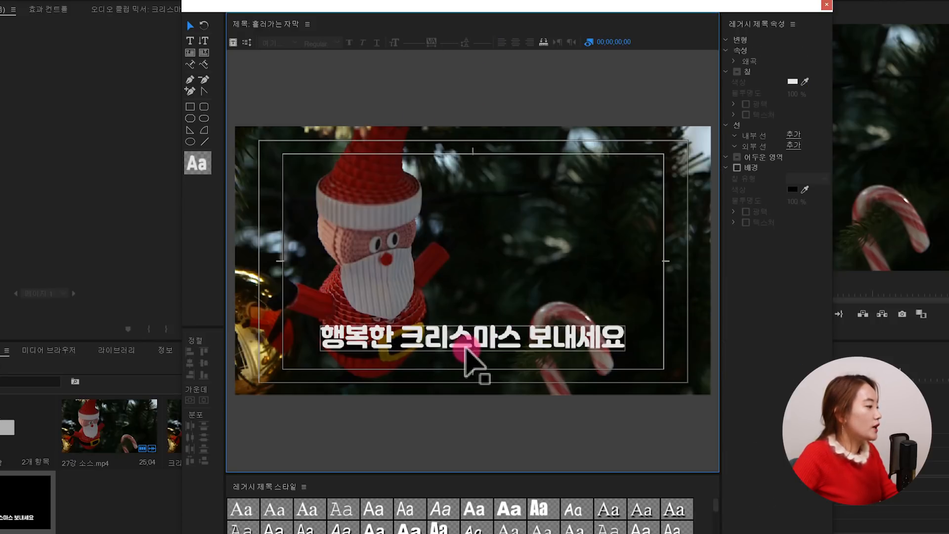
left_click(465, 344)
left_click_drag(412, 44, 486, 15)
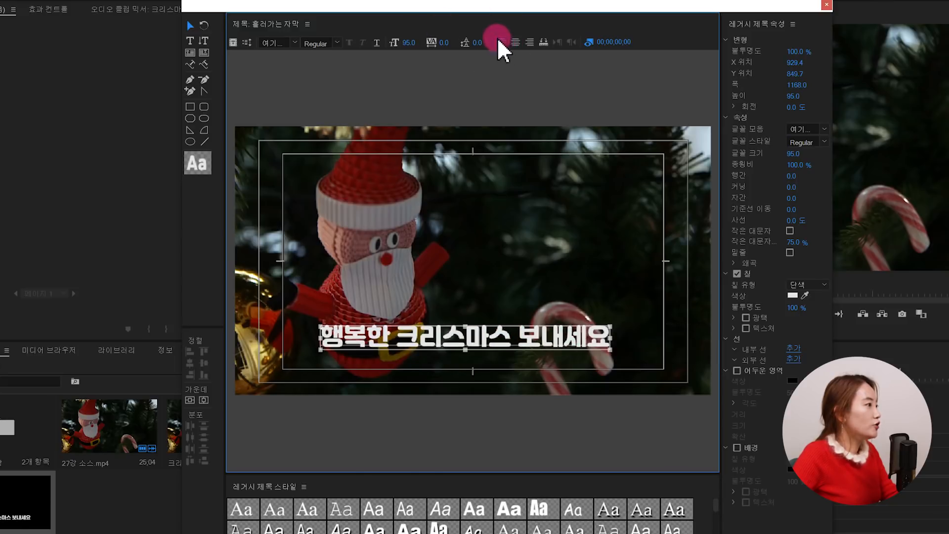
left_click_drag(409, 42, 516, 35)
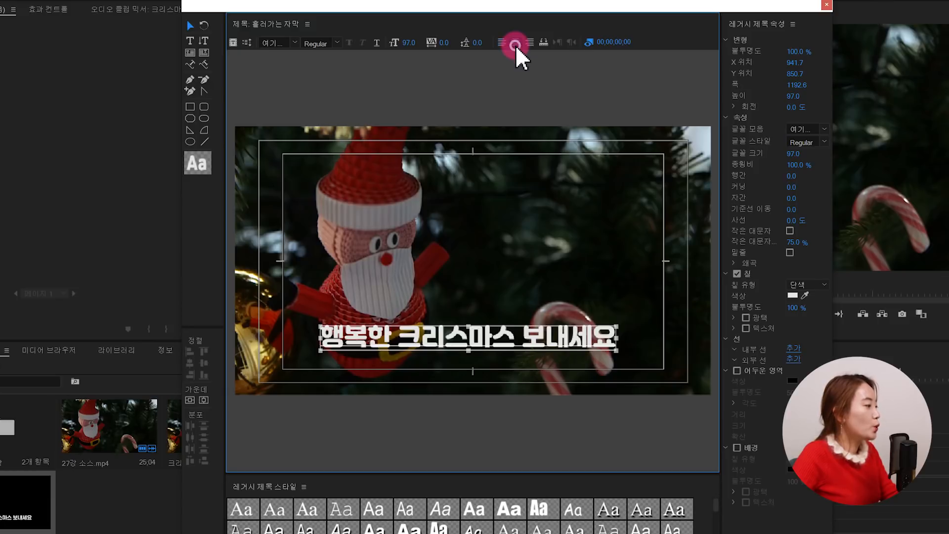
mouse_move(422, 43)
left_mouse_down()
mouse_move(438, 43)
mouse_move(407, 43)
mouse_move(414, 41)
left_mouse_up()
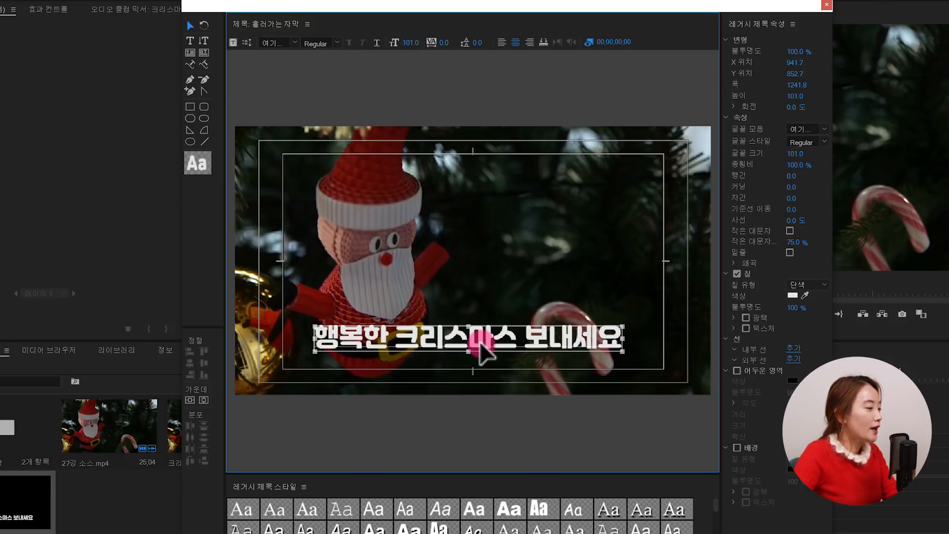
Step: Move the title text to about X 964, Y 895, along the lower edge of the title-safe area, and deselect it
left_click_drag(483, 349, 487, 355)
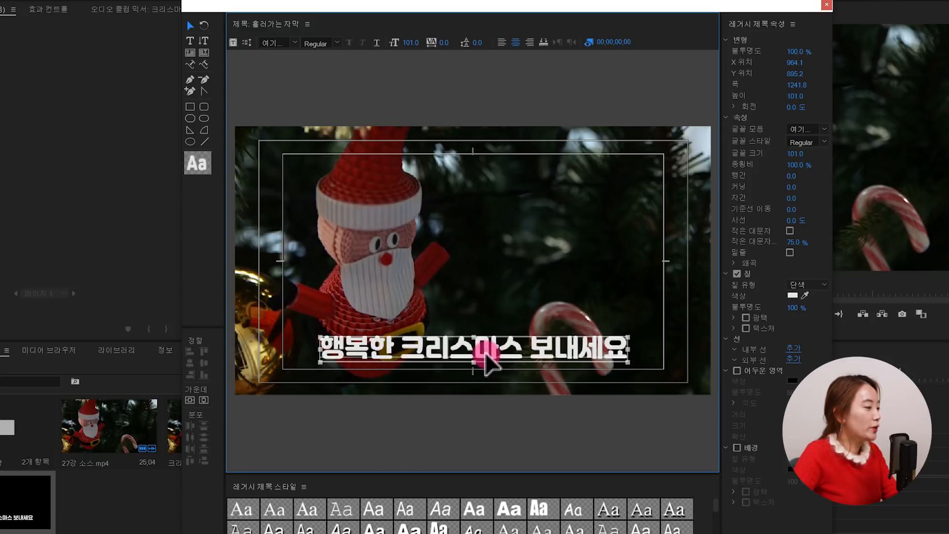
left_click(490, 312)
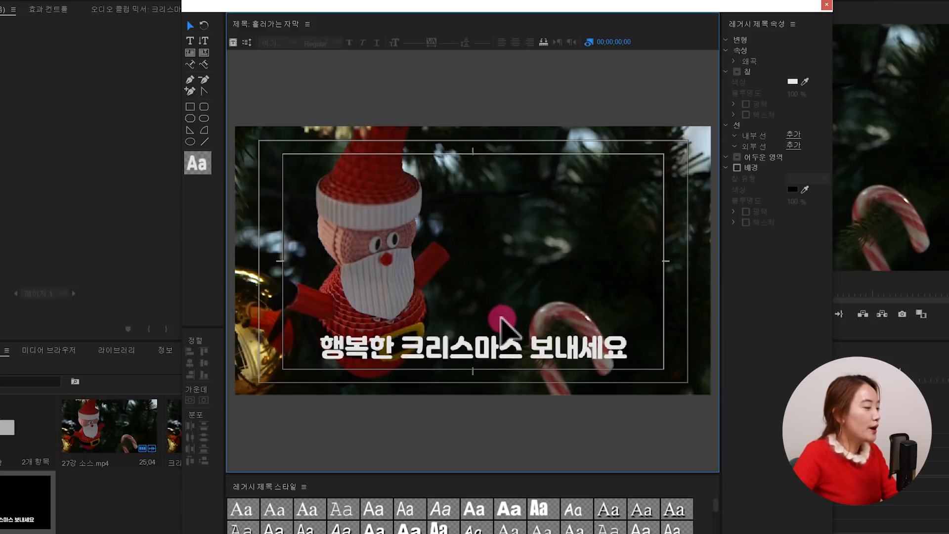
left_click(506, 352)
left_click(507, 382)
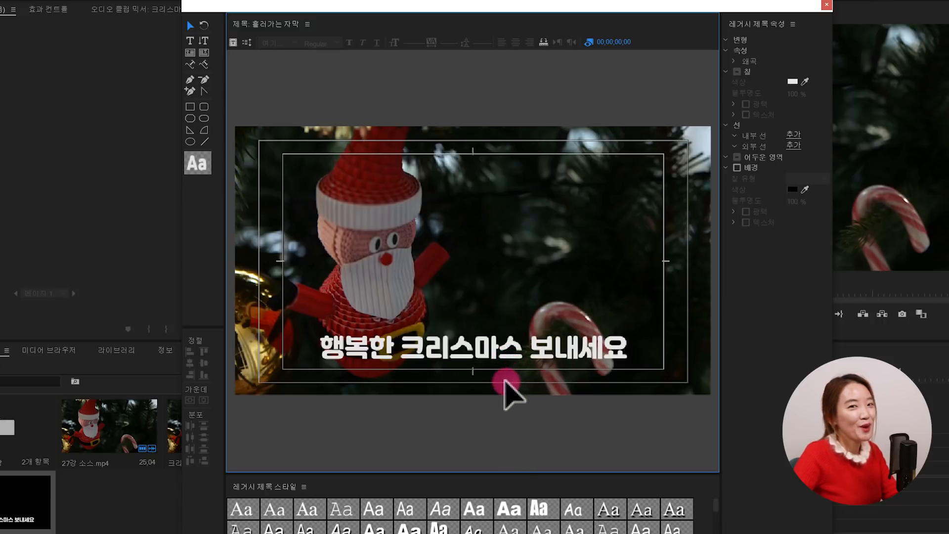
Step: Add an outer stroke (외부 선) to the title text and set its size to 71
left_click(517, 355)
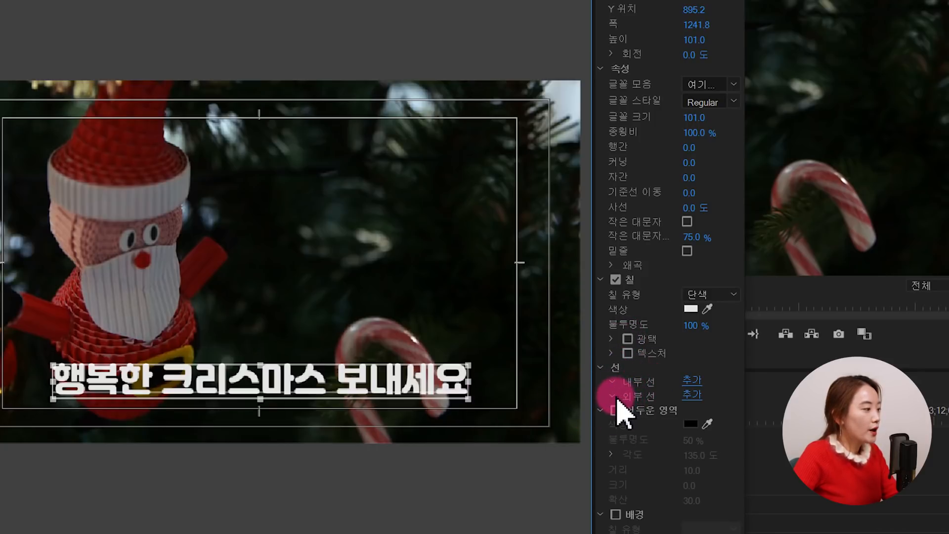
left_click(691, 394)
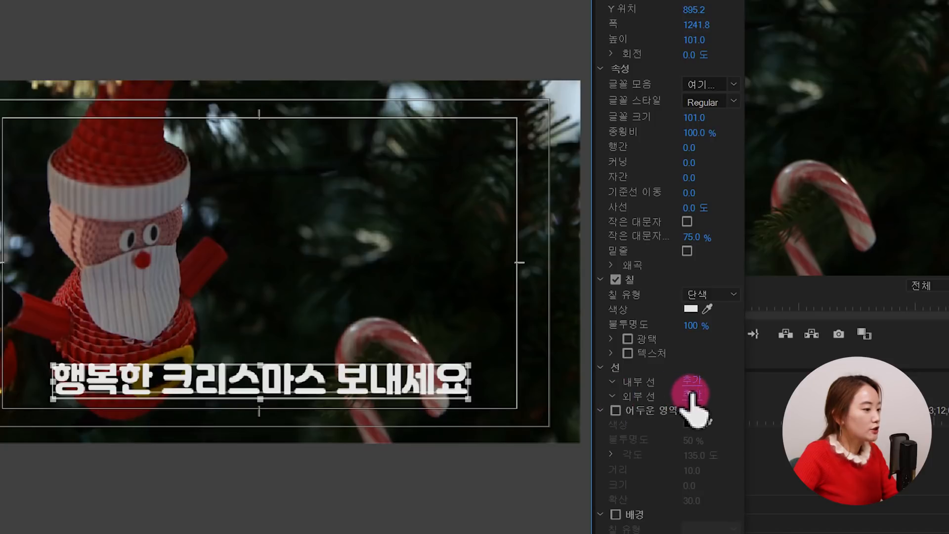
left_click_drag(747, 441, 787, 439)
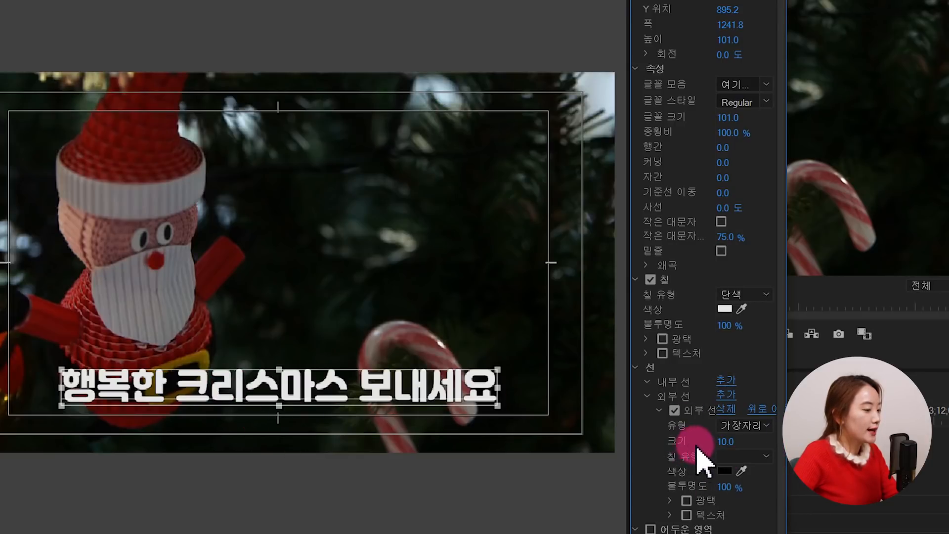
mouse_move(728, 442)
left_mouse_down()
mouse_move(735, 441)
mouse_move(454, 447)
mouse_move(434, 406)
mouse_move(526, 396)
left_mouse_up()
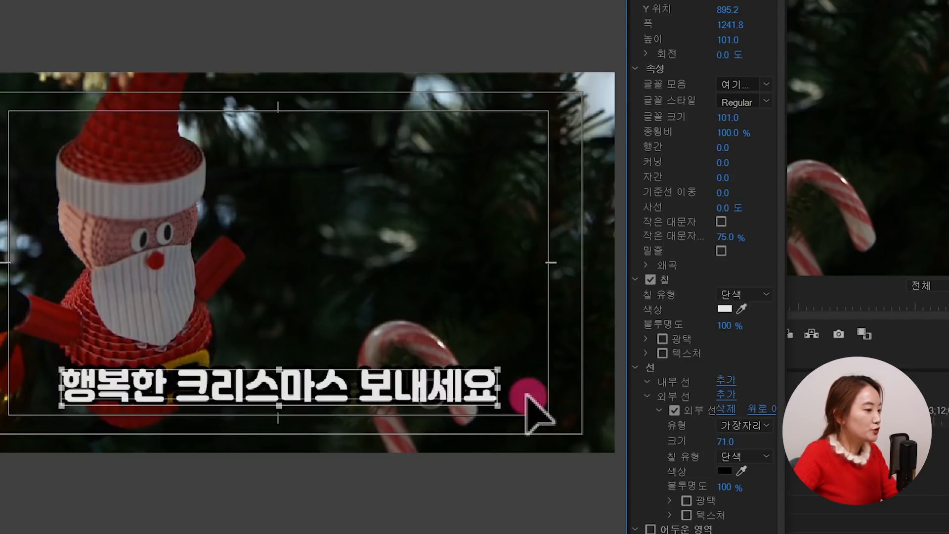
Step: Set the outer stroke's color to yellow EEC411 and check it with the title text deselected and reselected
left_click(724, 470)
left_click_drag(396, 255, 393, 263)
left_click_drag(370, 355, 354, 413)
left_click(514, 230)
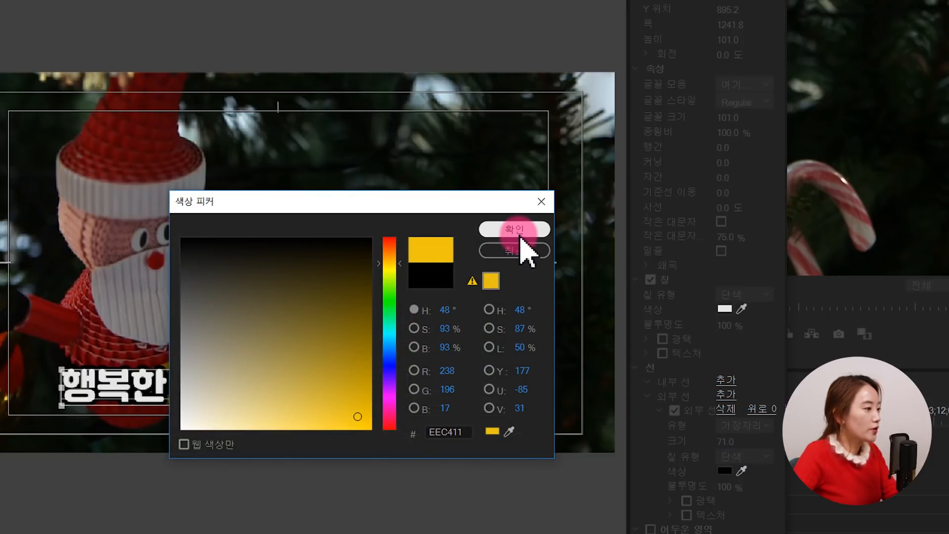
left_click(528, 395)
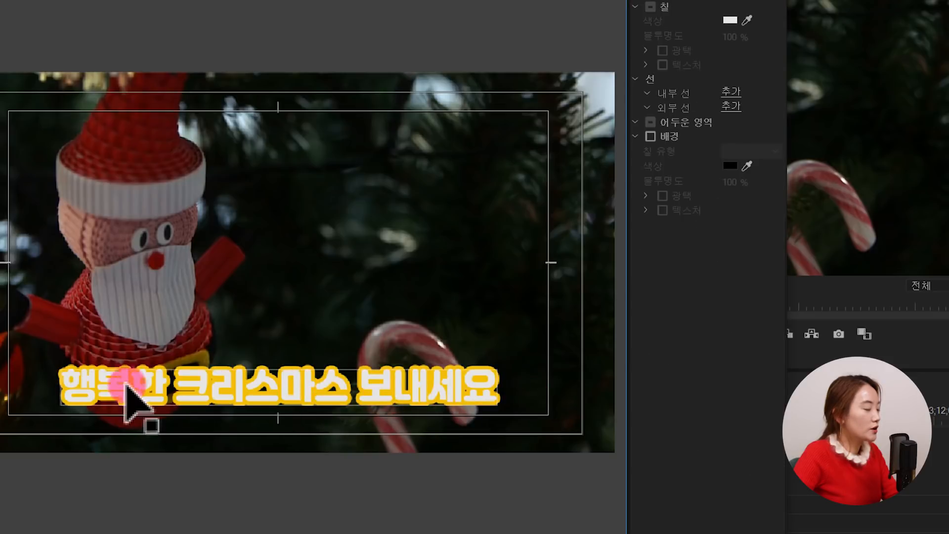
left_click(439, 393)
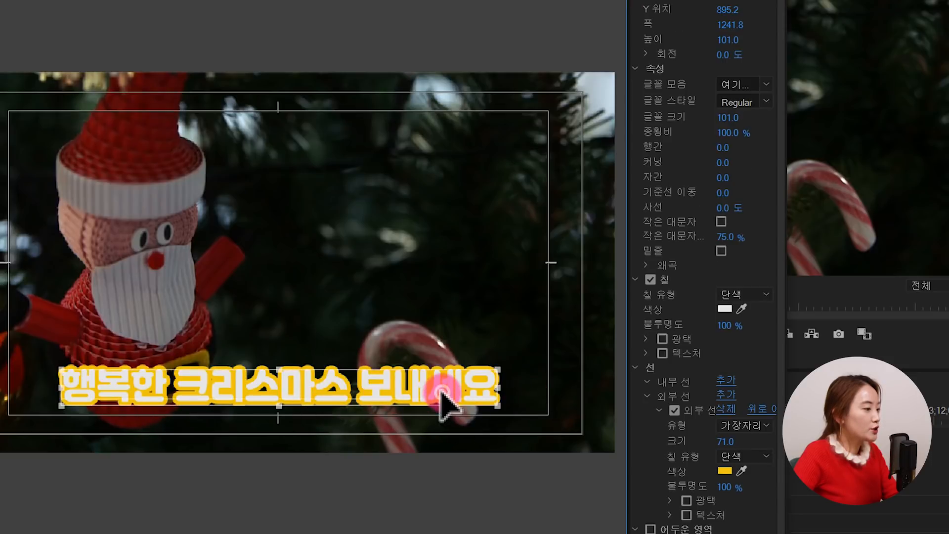
Step: Set the outer stroke's color to black and its size to 50
left_click(725, 472)
left_click(264, 360)
left_click(181, 239)
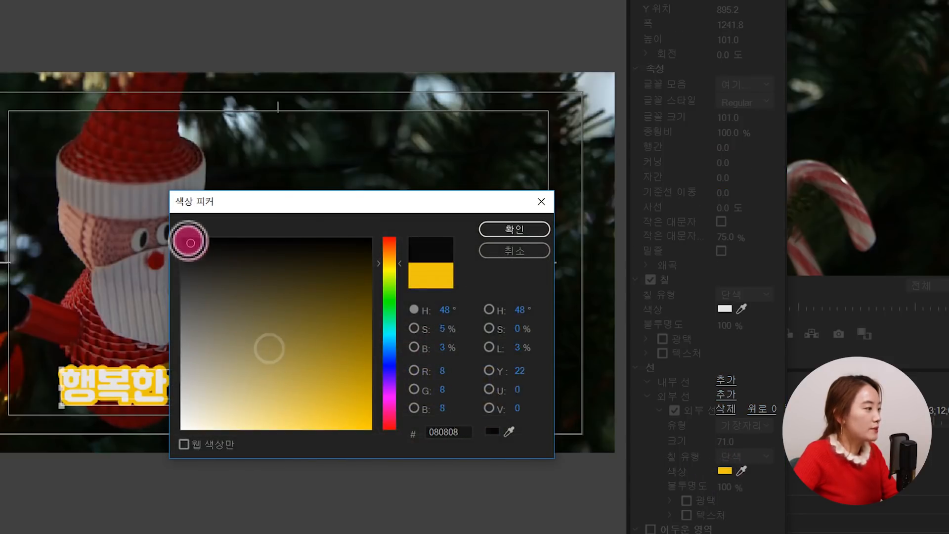
left_click(514, 230)
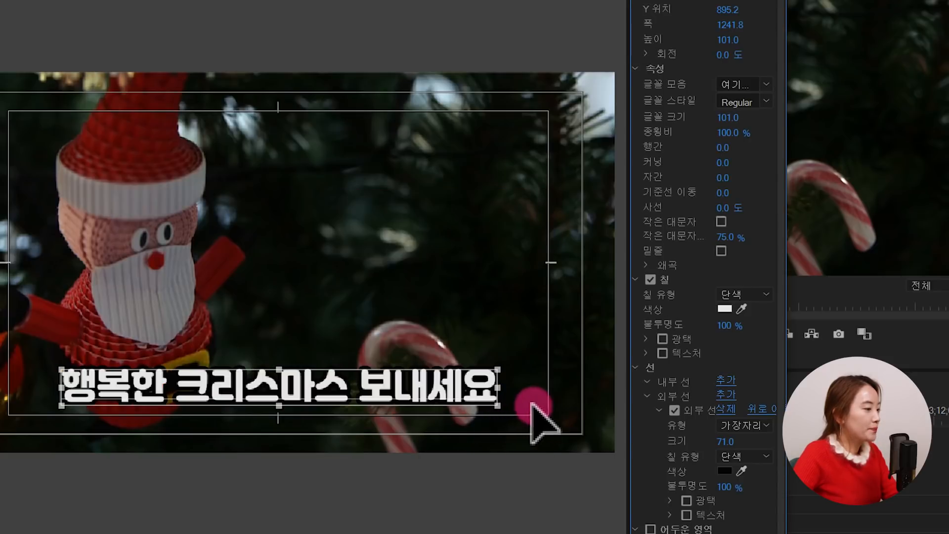
left_click(724, 442)
type("50")
key("Return")
left_click(501, 332)
Step: Select only the word 행복한 in the title and set its fill color to orange E7AE11
left_click(158, 390)
left_click(168, 388)
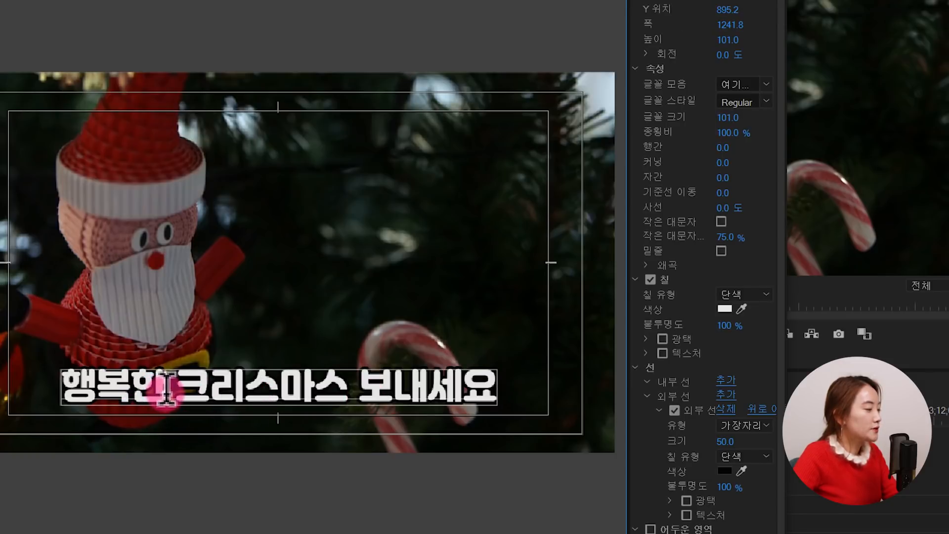
double_click(81, 388)
left_click(163, 388)
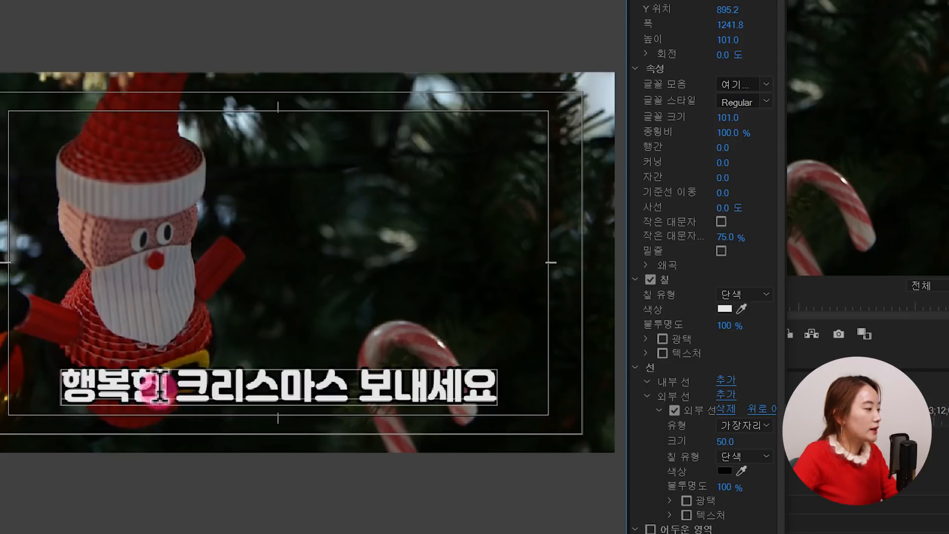
double_click(60, 385)
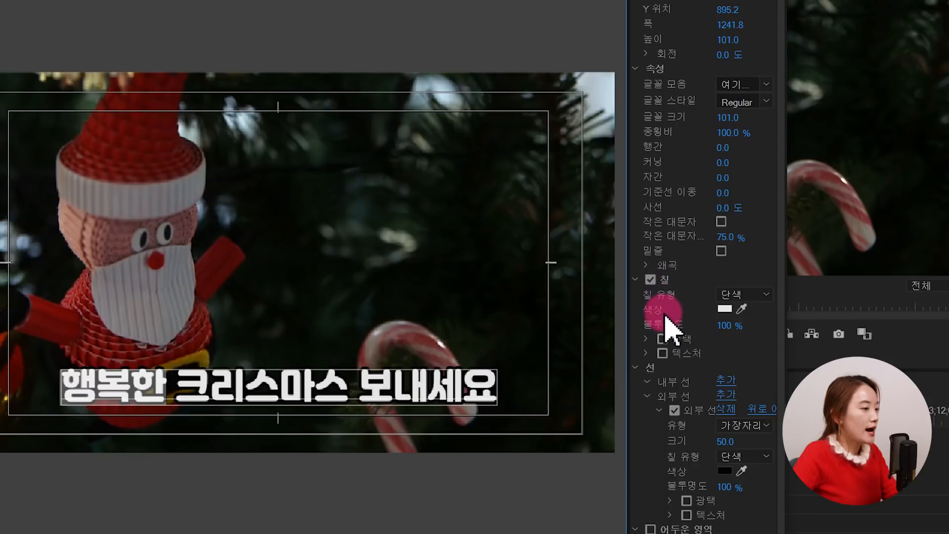
left_click(726, 310)
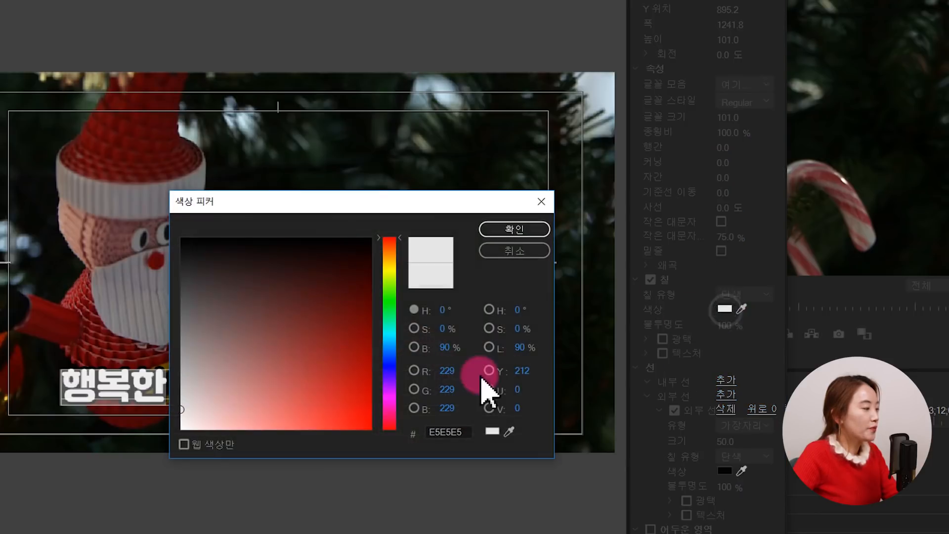
mouse_move(394, 253)
left_mouse_down()
mouse_move(397, 268)
mouse_move(393, 261)
left_mouse_up()
left_click_drag(358, 376, 356, 407)
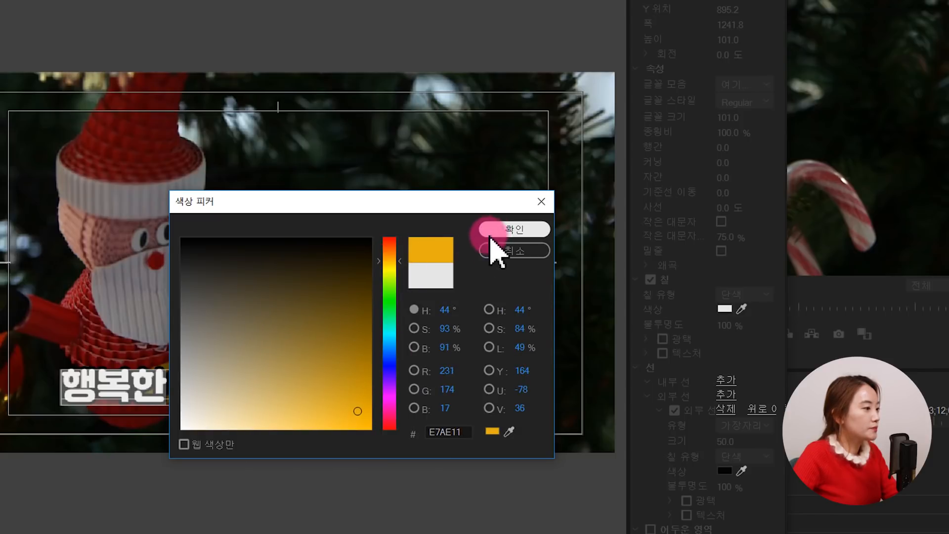
left_click(511, 230)
Step: Fill the word 보내세요 with the orange sampled from 행복한 using the eyedropper
left_click(303, 384)
left_click_drag(367, 385, 435, 386)
left_click(724, 308)
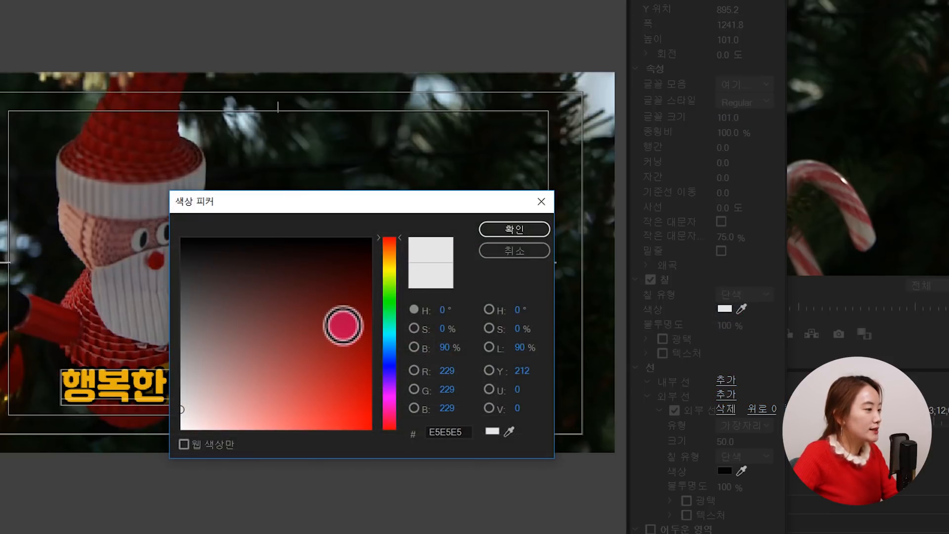
left_click(518, 252)
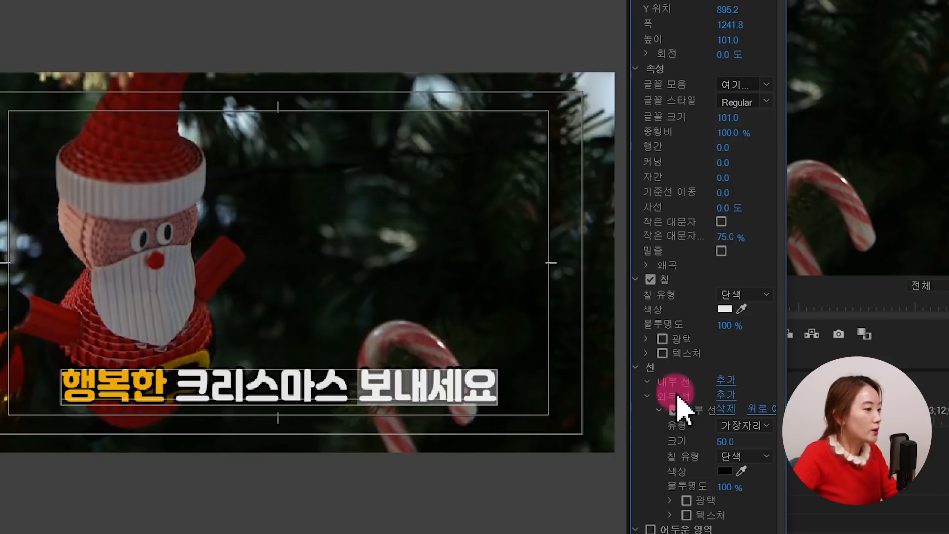
left_click(741, 309)
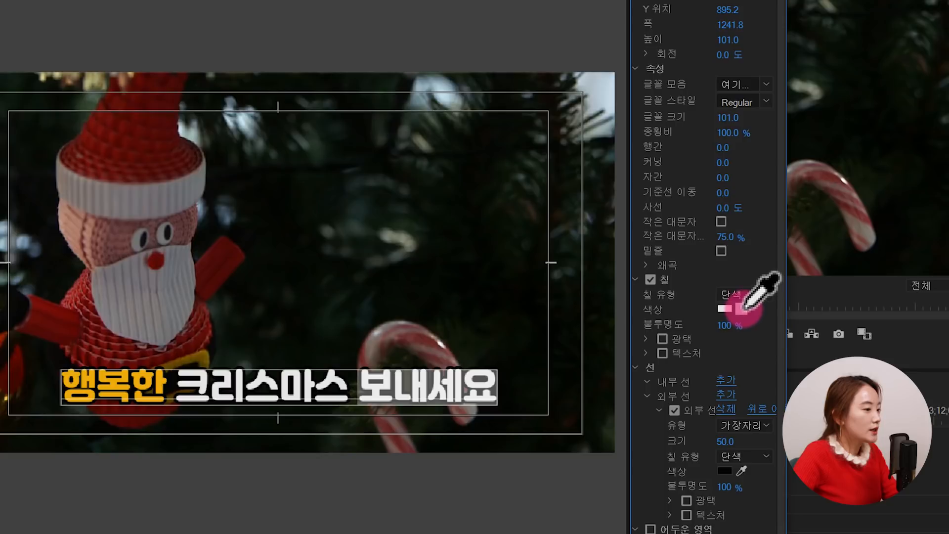
left_click(741, 309)
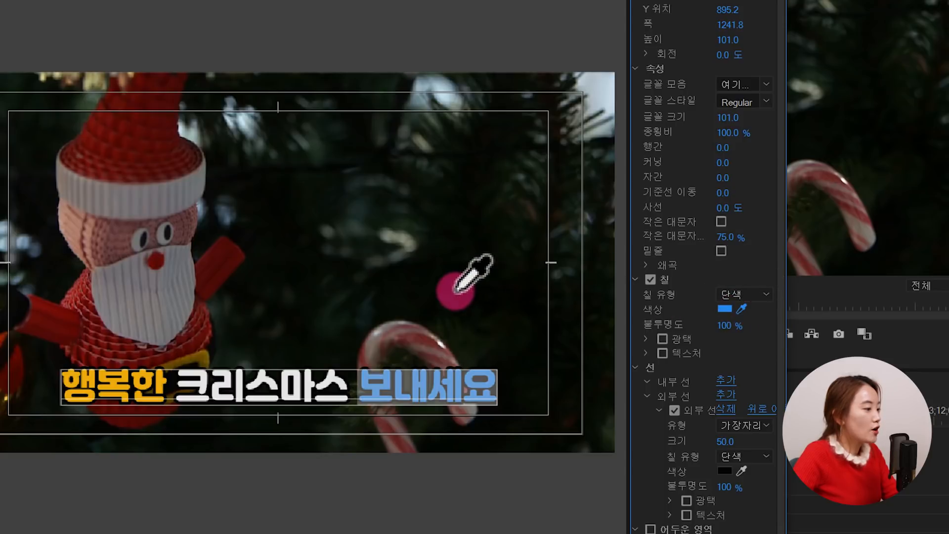
left_click_drag(363, 268, 162, 381)
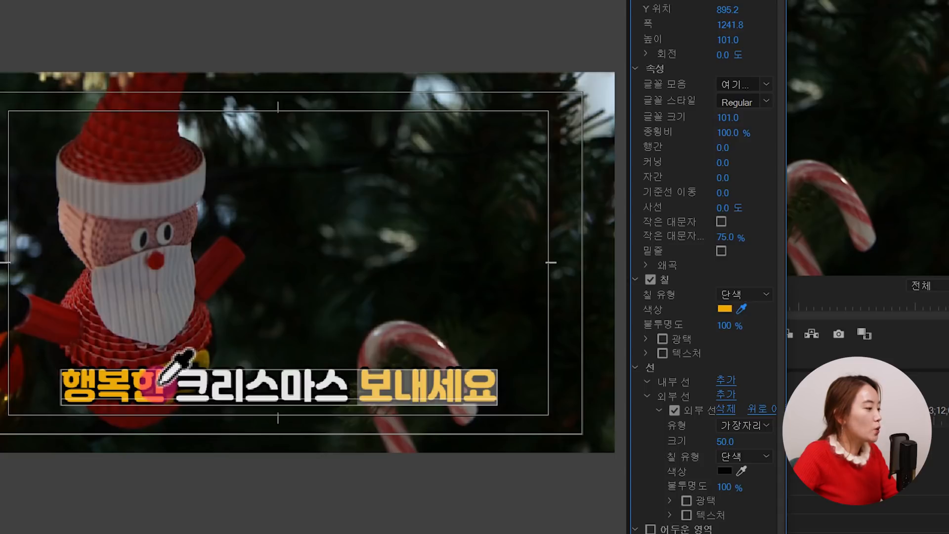
left_click(161, 384)
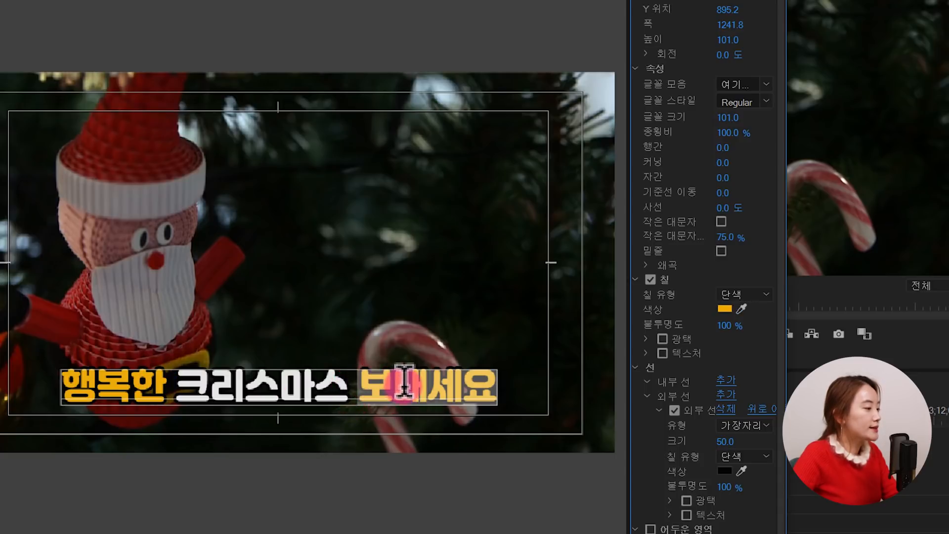
left_click(381, 383)
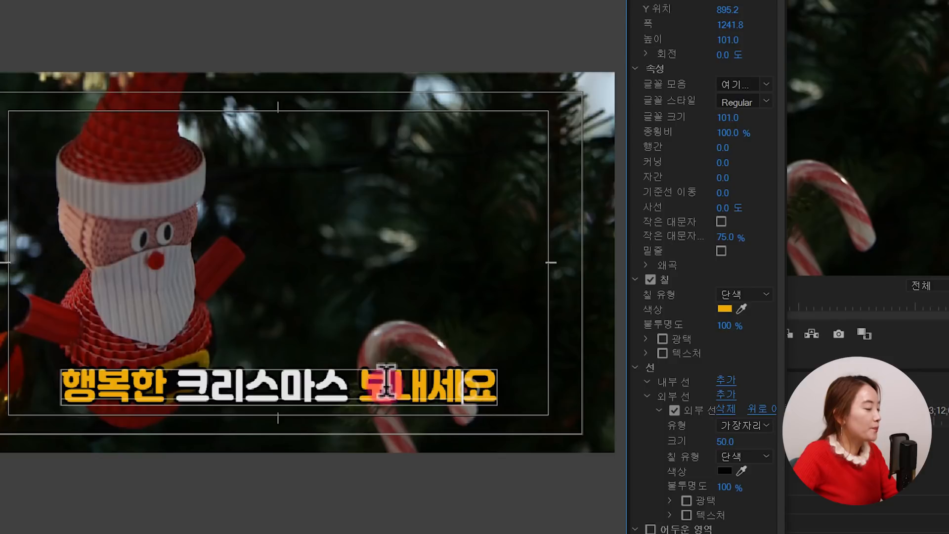
Step: Color the letters of 크리스마스 alternately red and green, starting with red, and deselect the title text
left_click_drag(178, 391, 202, 390)
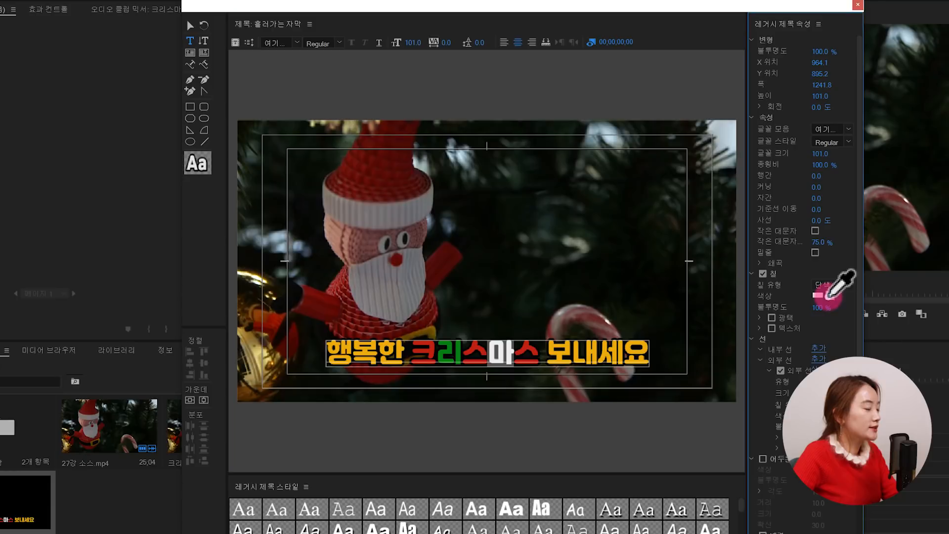
left_click(459, 349)
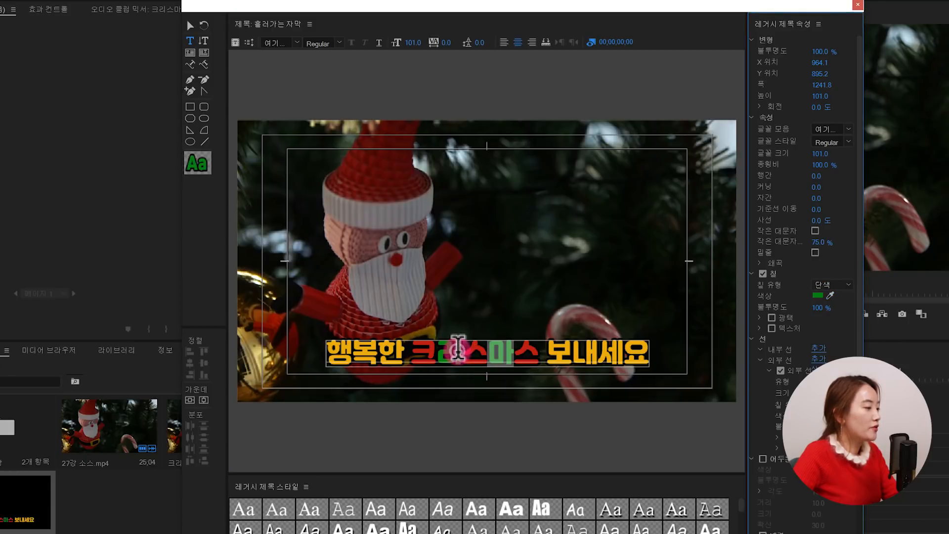
left_click(510, 355)
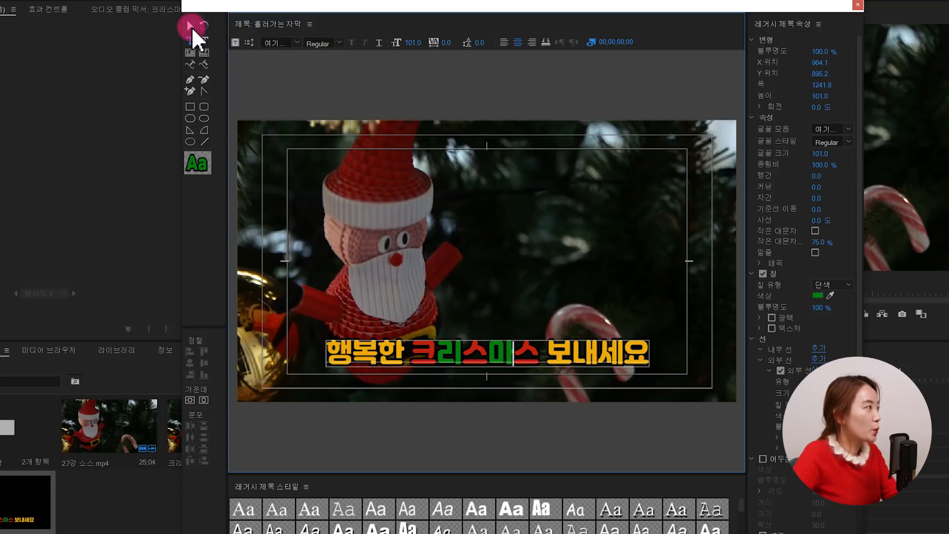
left_click(191, 27)
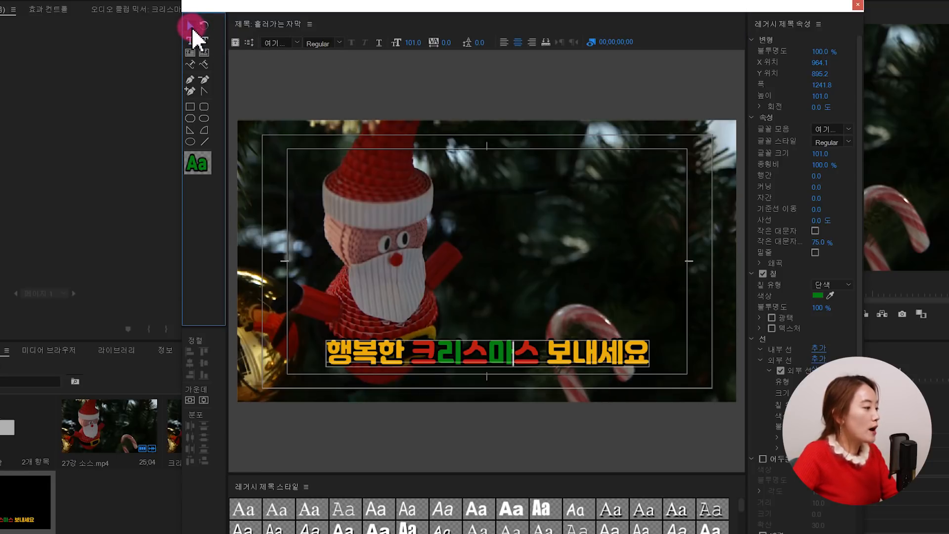
left_click(503, 298)
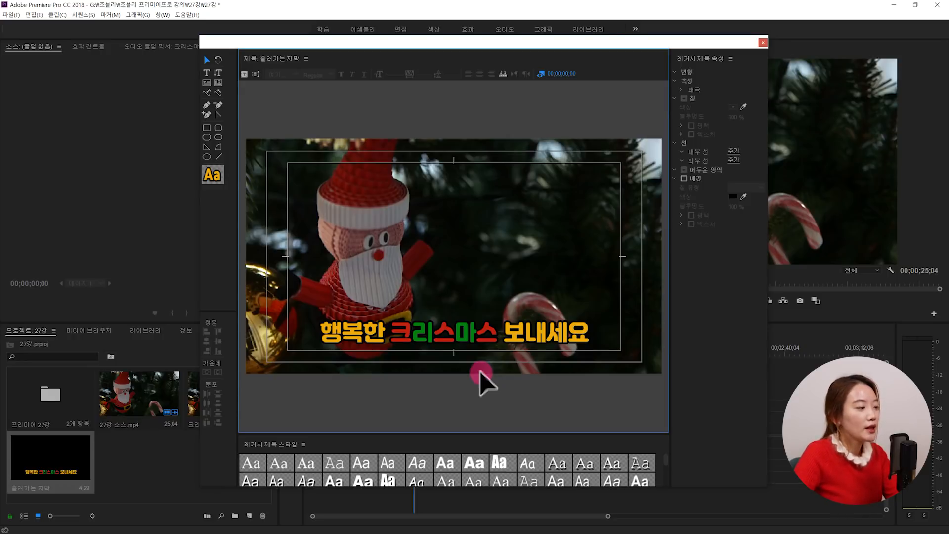
Step: Close the title editor and place the 흘러가는 자막 title on track V2 at the start of the sequence
left_click(762, 43)
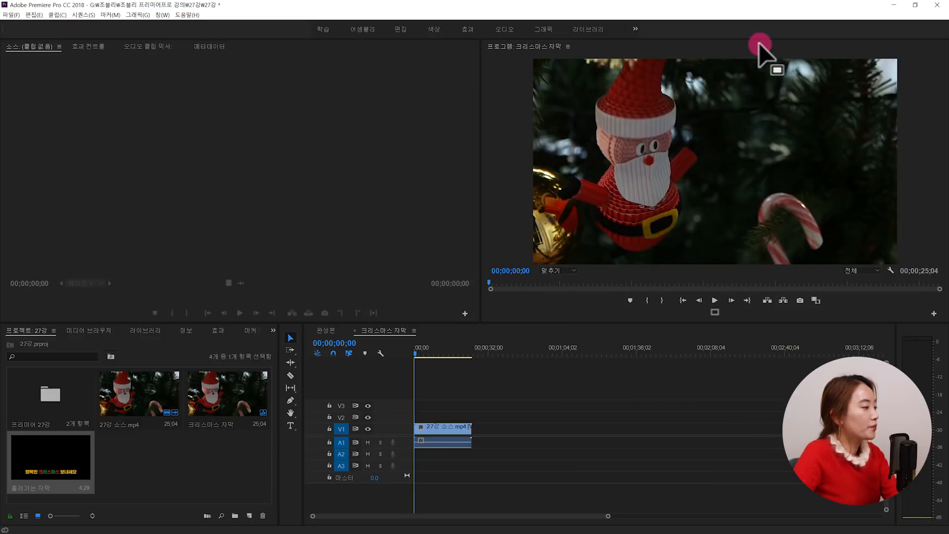
left_click(193, 463)
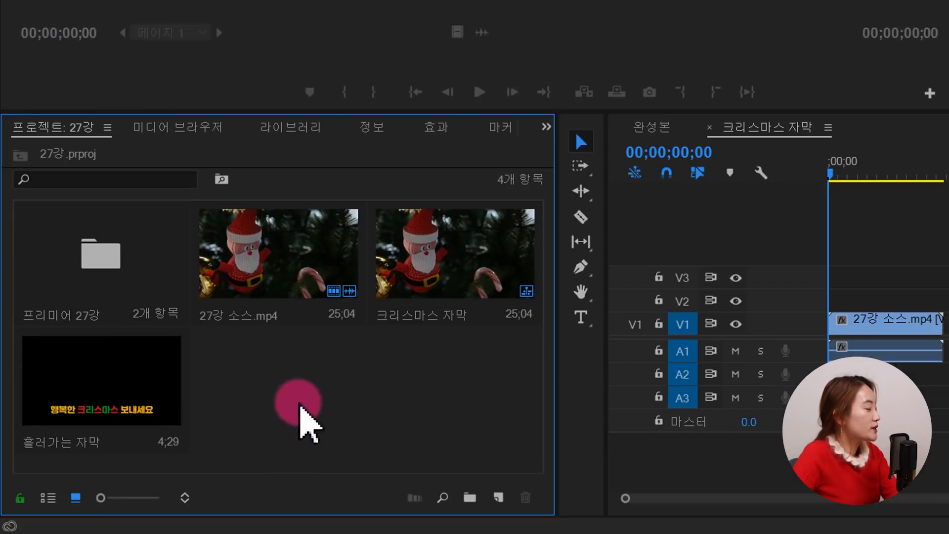
left_click(131, 391)
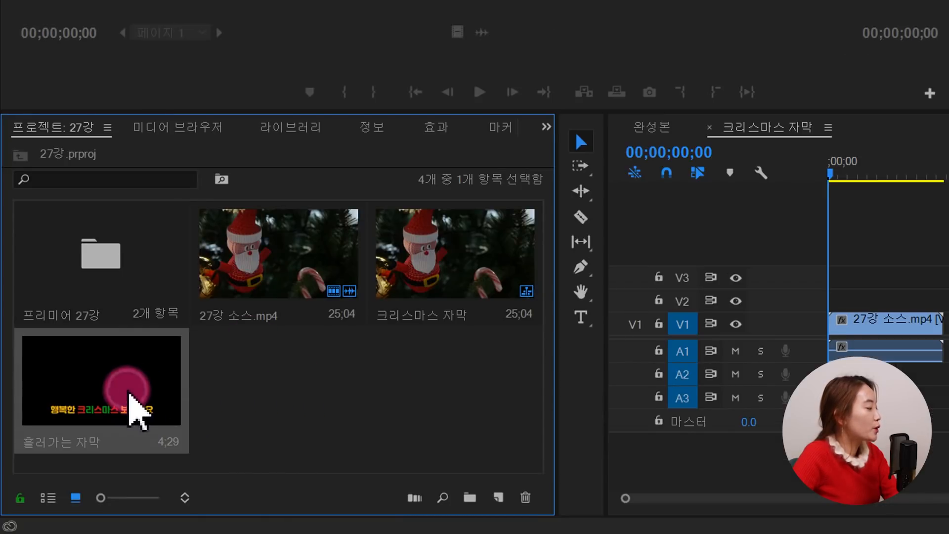
left_click(297, 398)
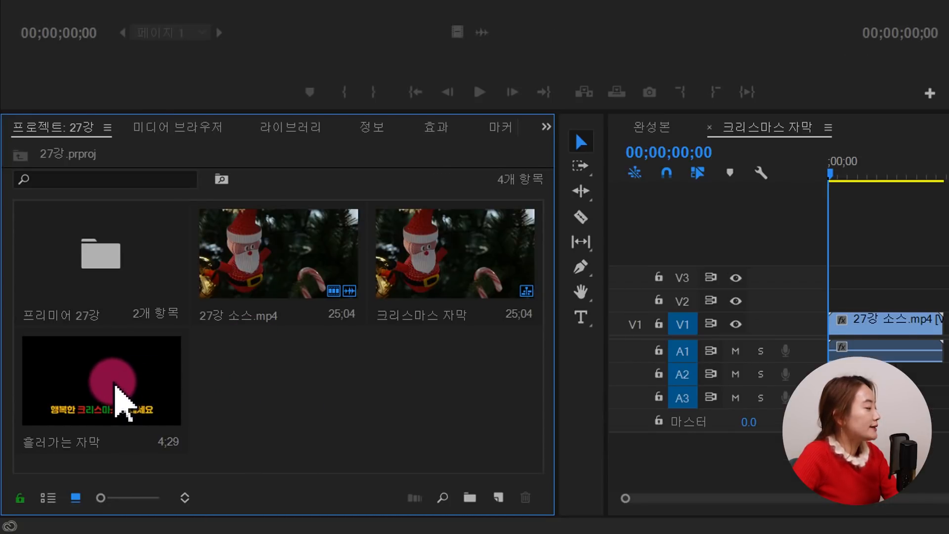
left_click(121, 399)
left_click(332, 396)
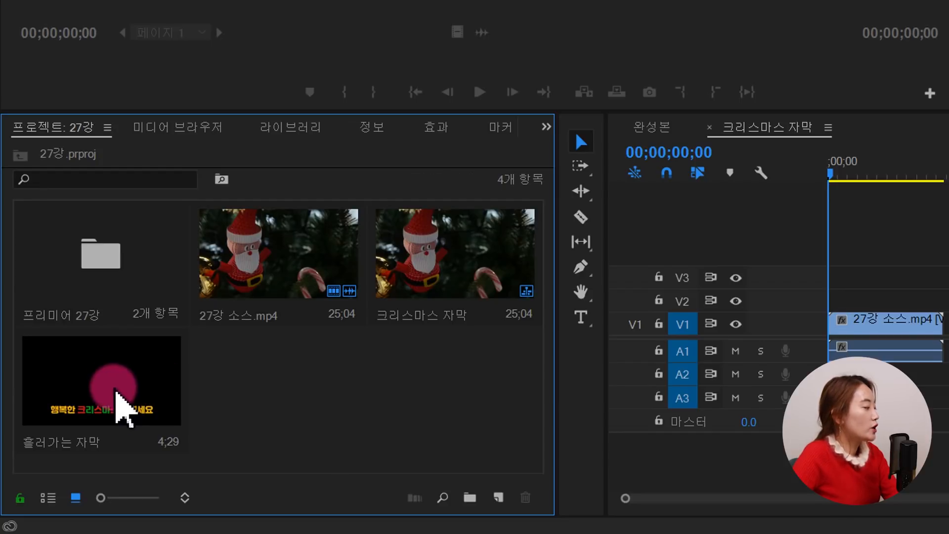
left_click_drag(110, 389, 821, 315)
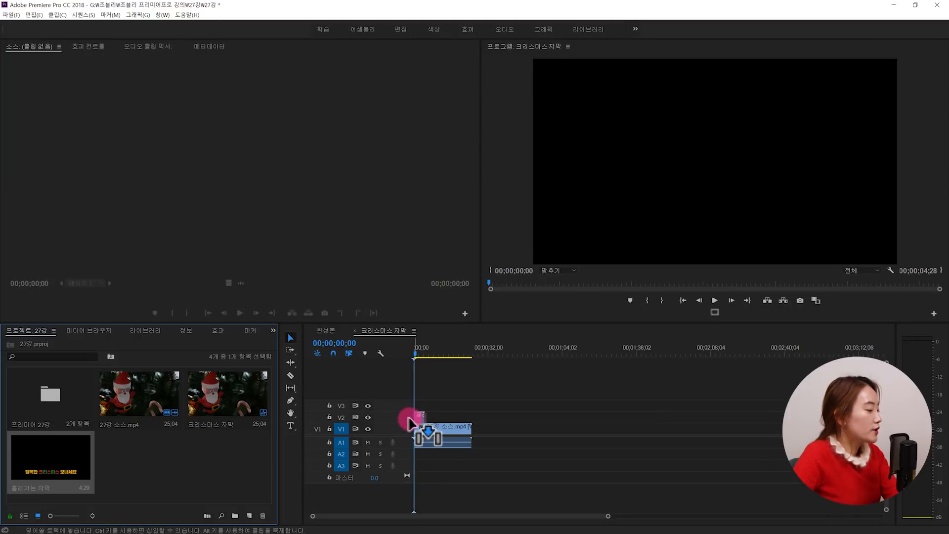
left_click_drag(410, 420, 411, 418)
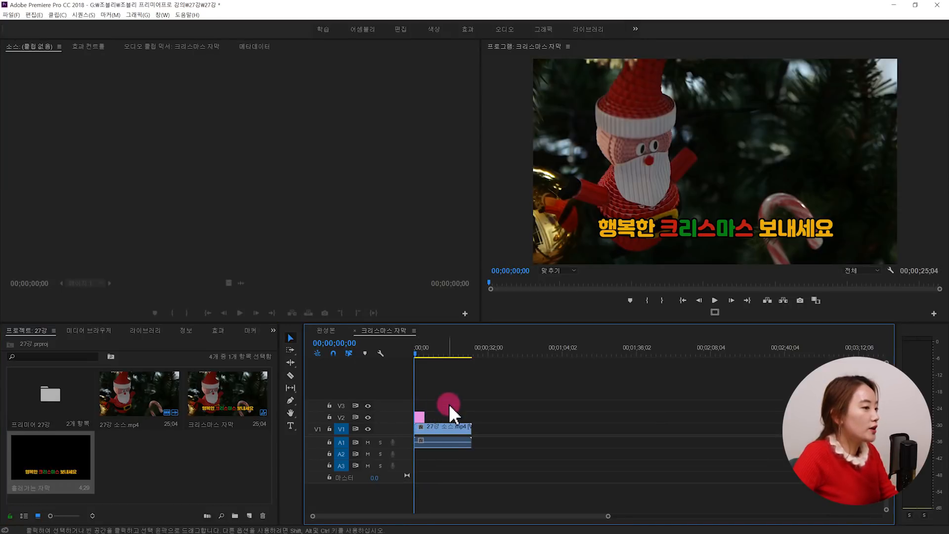
Step: Play the sequence briefly from the beginning to preview the caption over the Santa clip
left_click_drag(417, 355, 411, 359)
key("space")
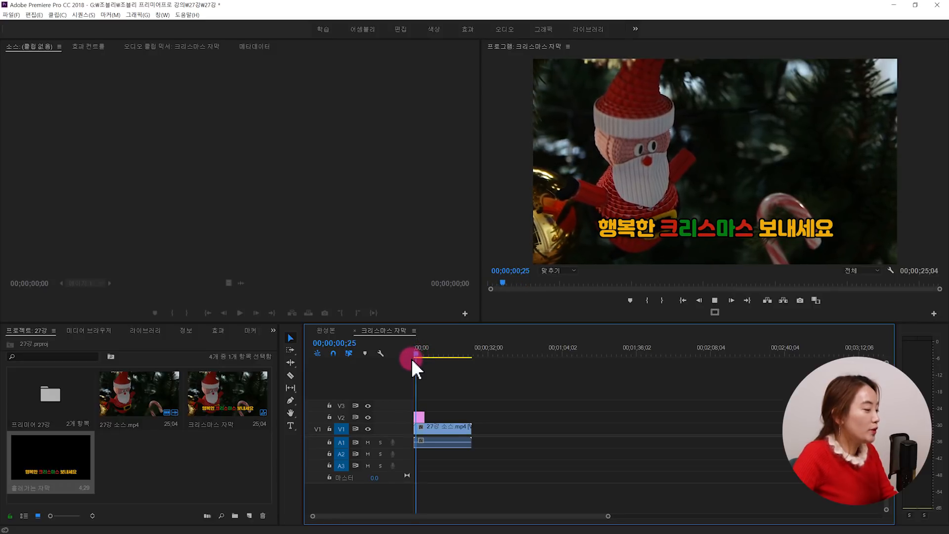
key("space")
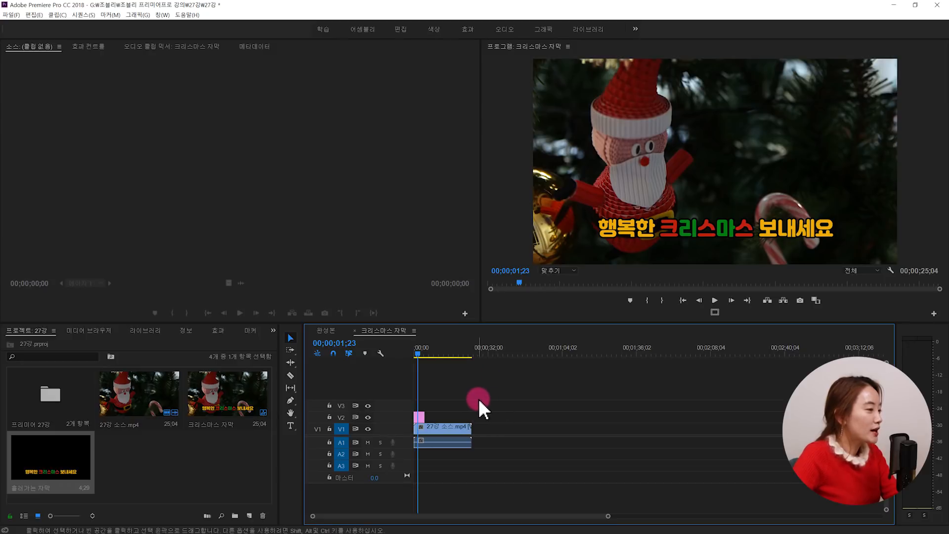
Step: Reopen the title from its clip on track V2 for editing and leave its caption text deselected
left_click_drag(417, 417, 421, 415)
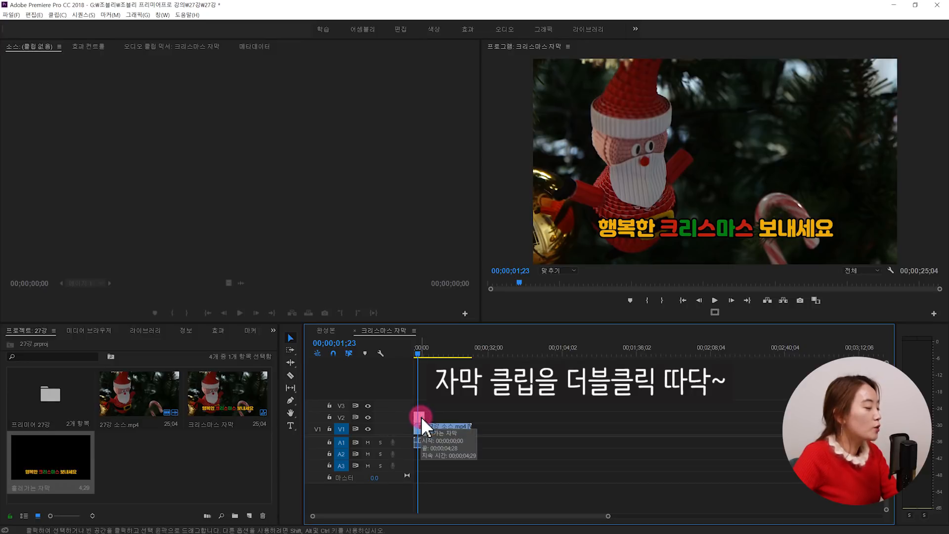
double_click(421, 416)
left_click(540, 371)
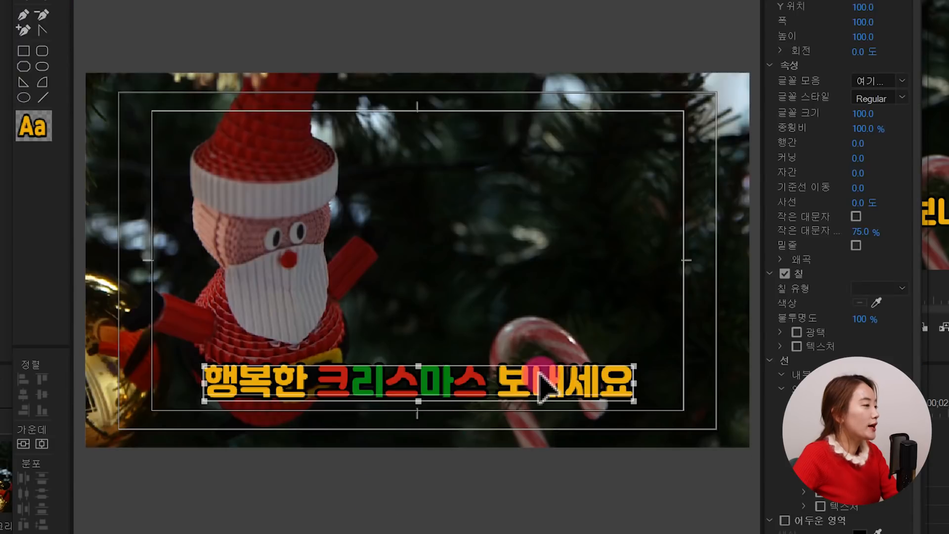
left_click(379, 304)
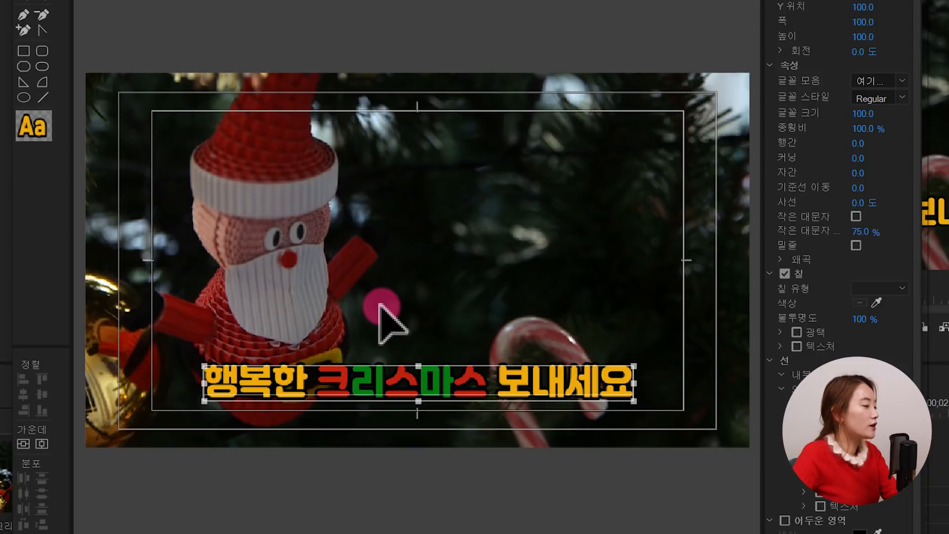
left_click(404, 380)
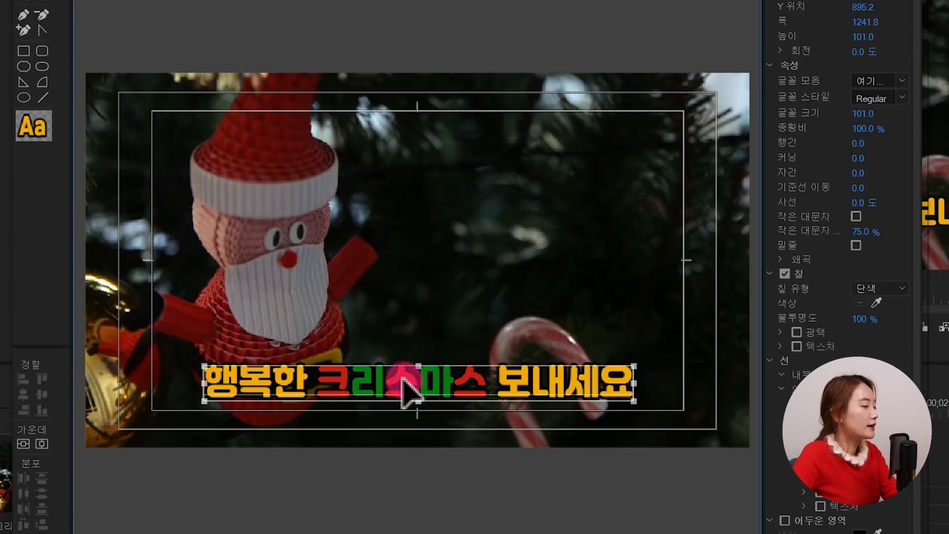
left_click(426, 313)
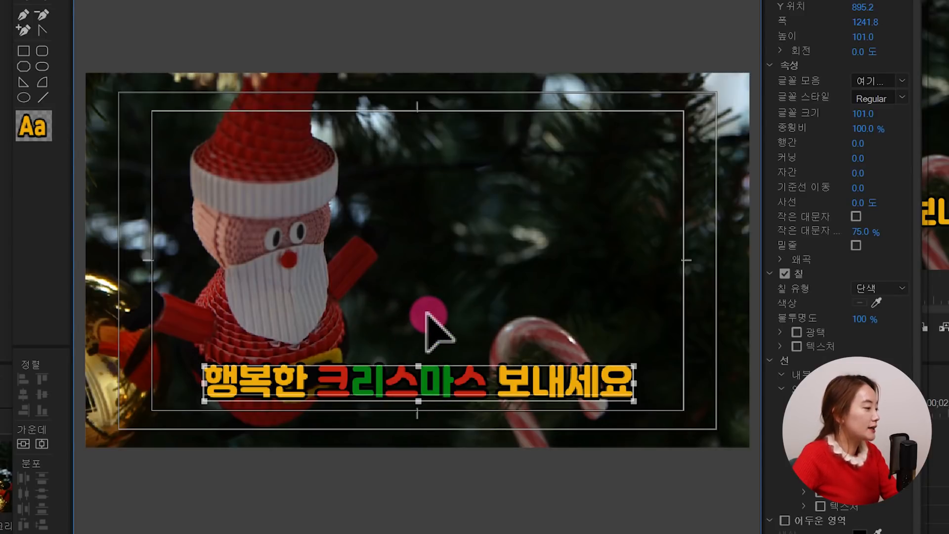
left_click(427, 315)
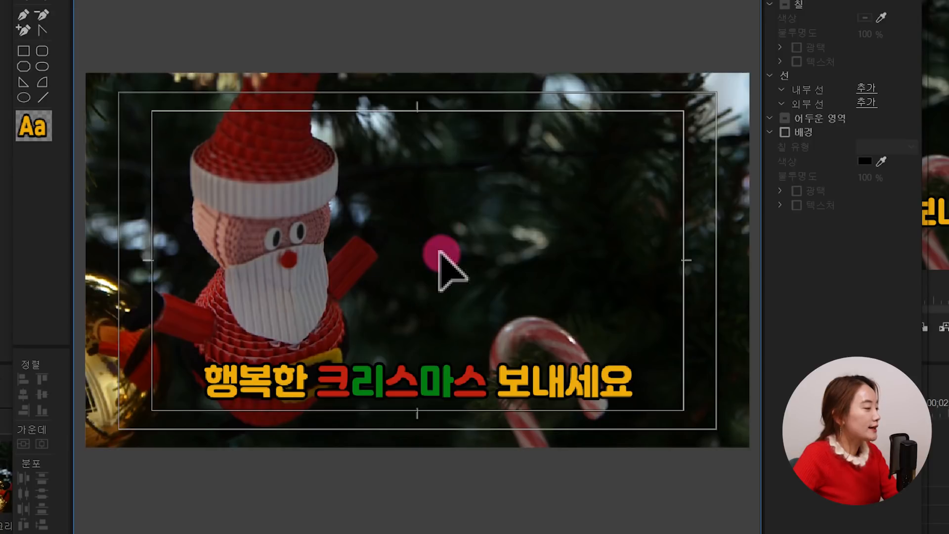
Step: Insert the christmas image file as a graphic in the title
right_click(425, 247)
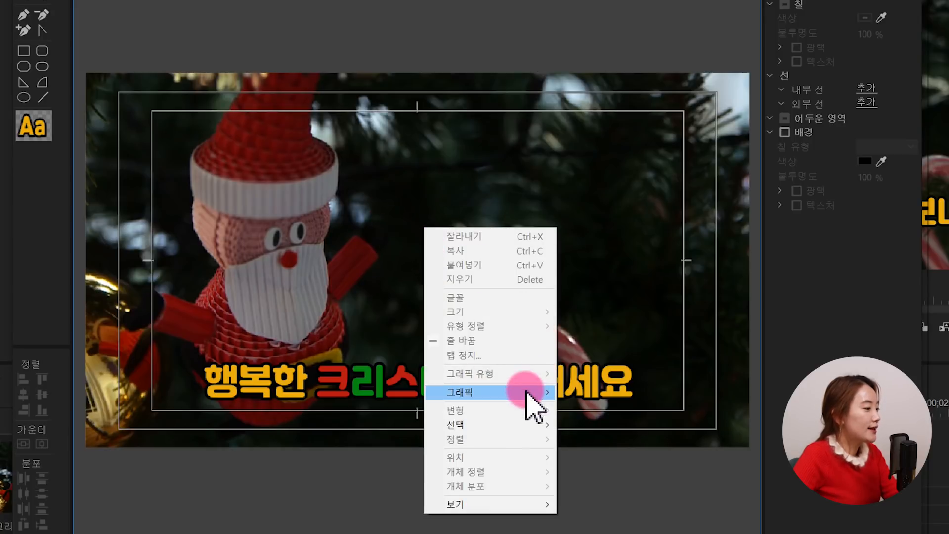
mouse_move(525, 394)
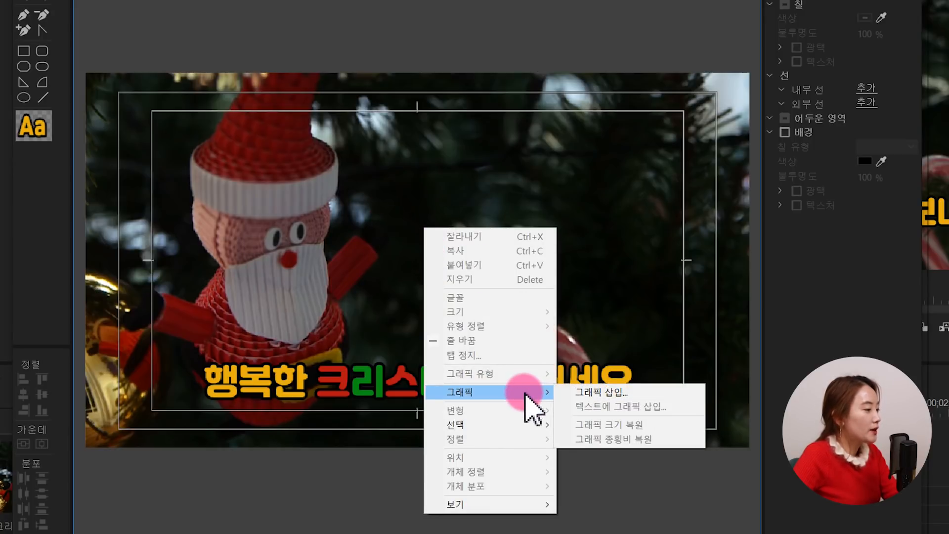
left_click(602, 394)
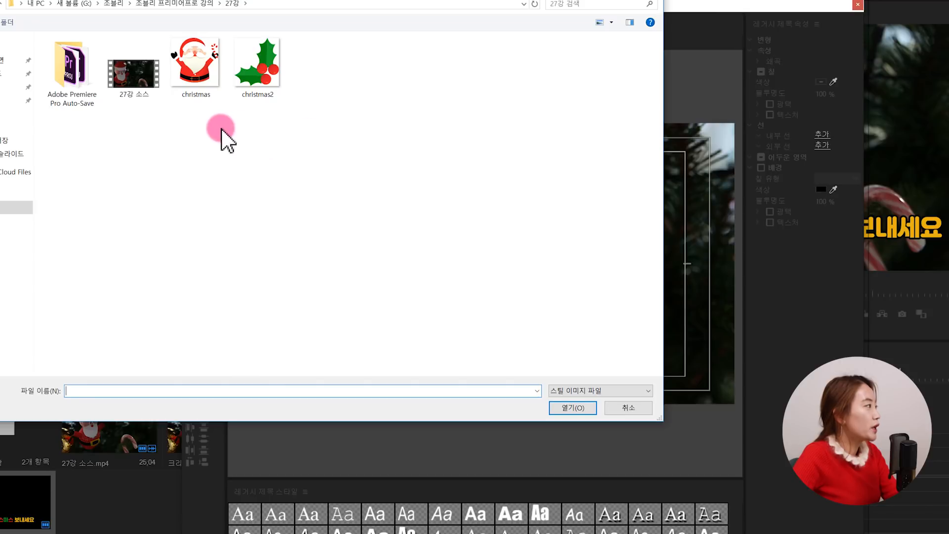
left_click(211, 69)
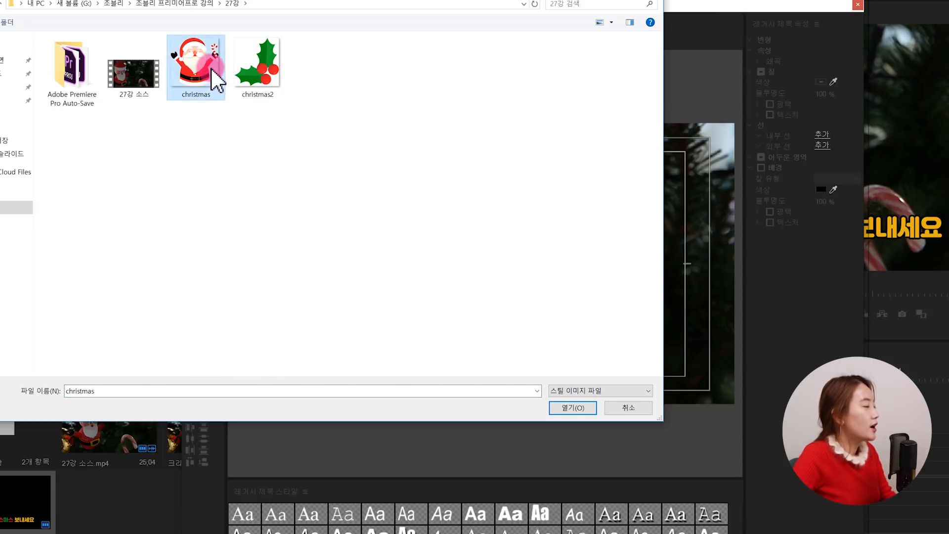
left_click(574, 411)
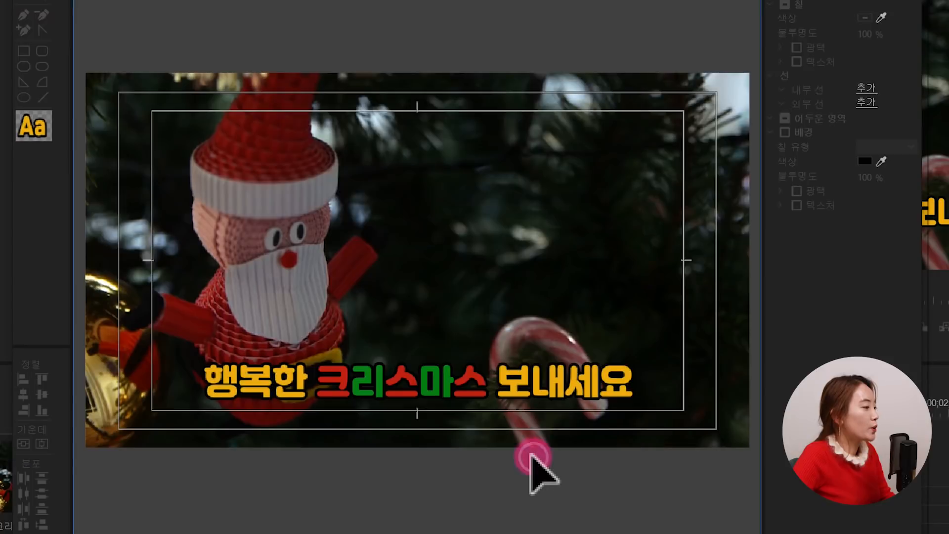
left_click(547, 294)
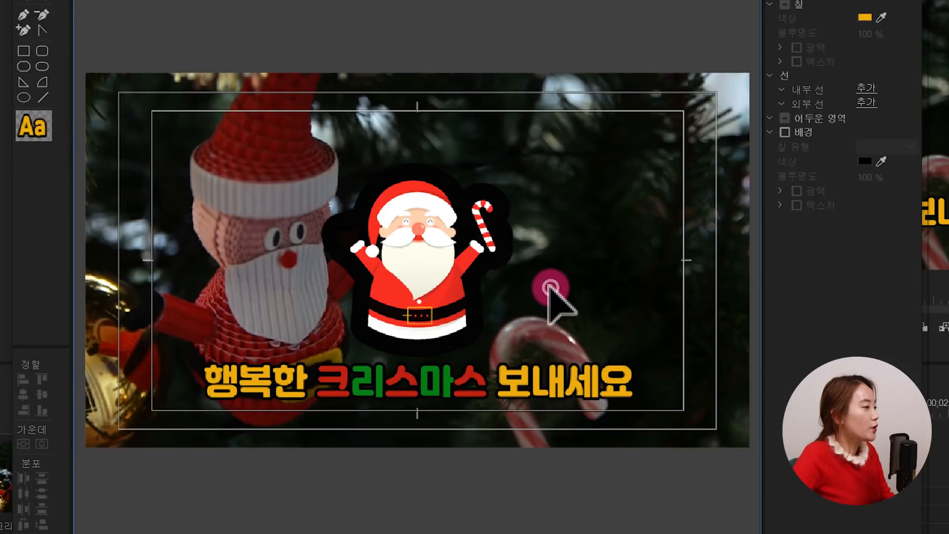
Step: Delete the outer stroke from the inserted Santa graphic
left_click(492, 292)
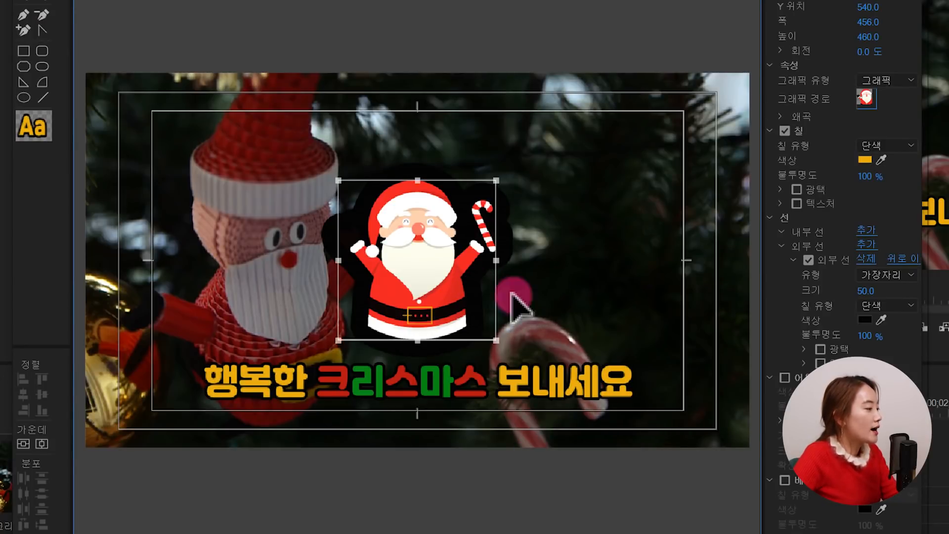
left_click(499, 204)
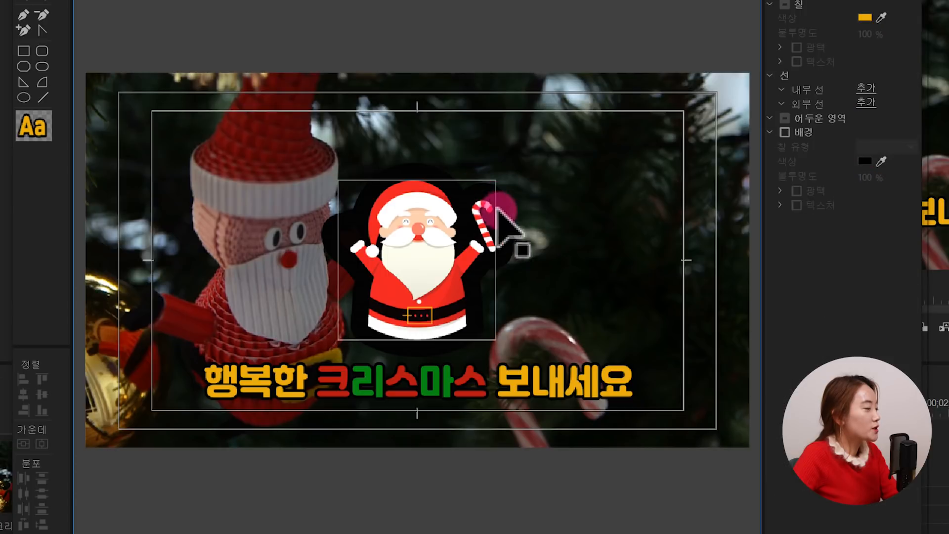
left_click(568, 297)
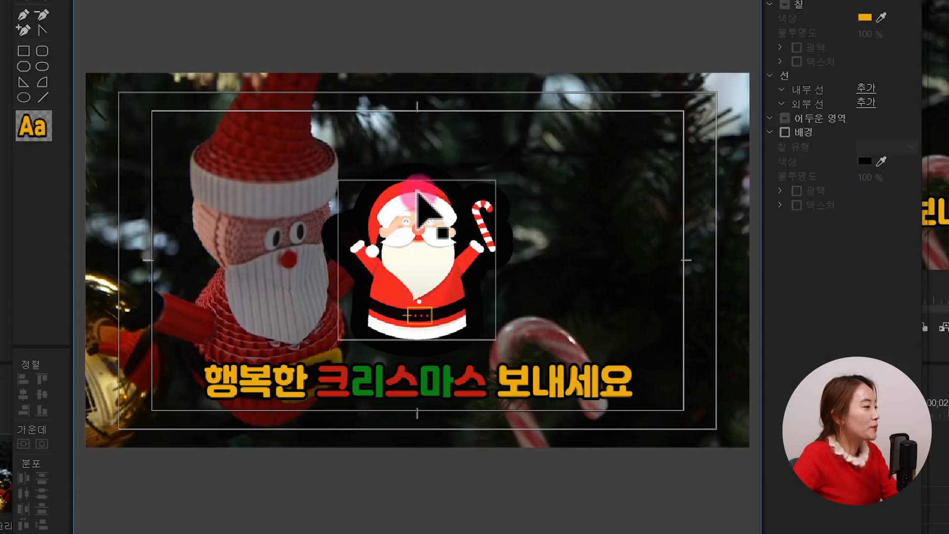
left_click(443, 265)
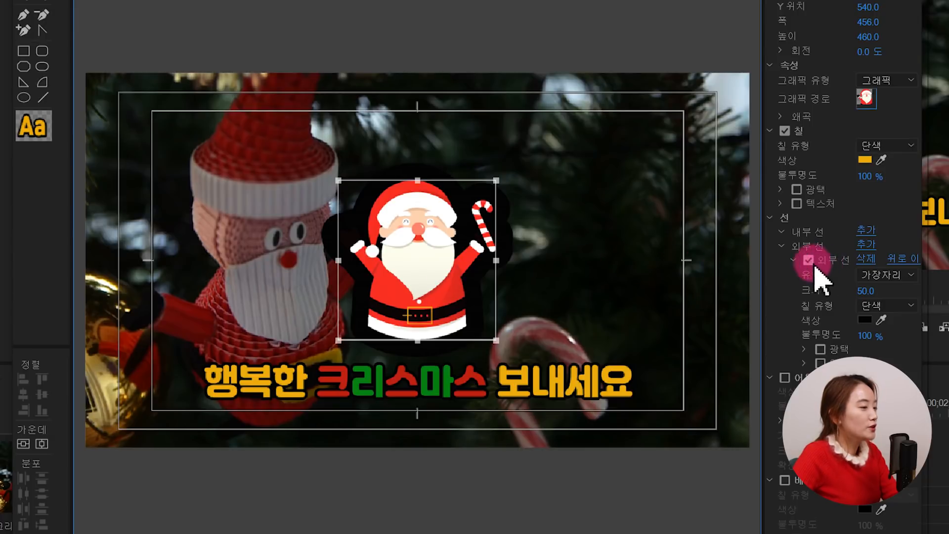
left_click(866, 259)
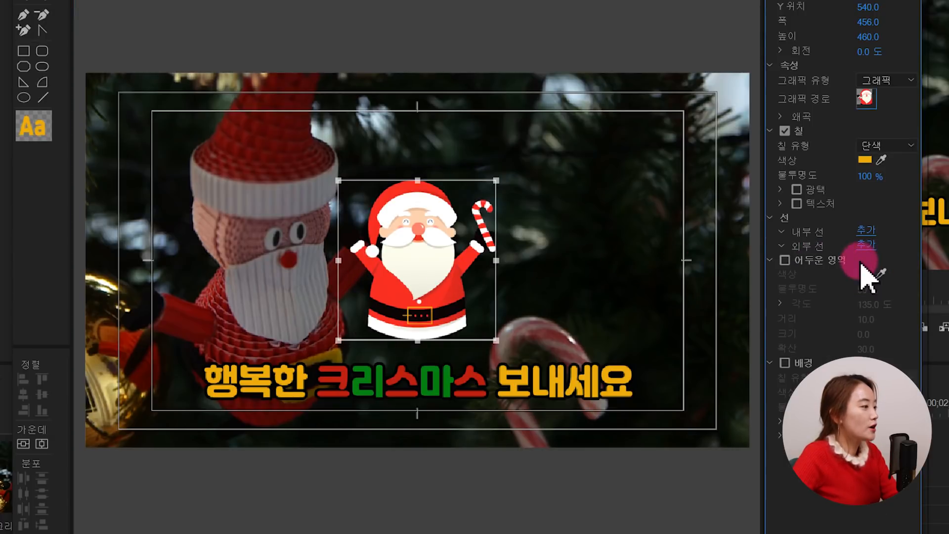
left_click(659, 287)
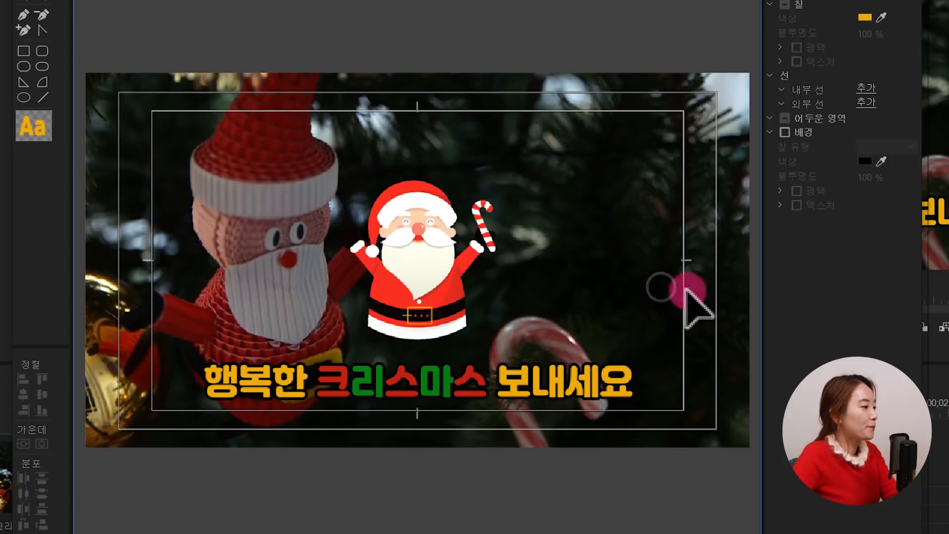
Step: Shrink the Santa graphic to about 295 wide by 224 high and move it down over the middle of 크리스마스
left_click(456, 267)
left_click(580, 250)
left_click(458, 240)
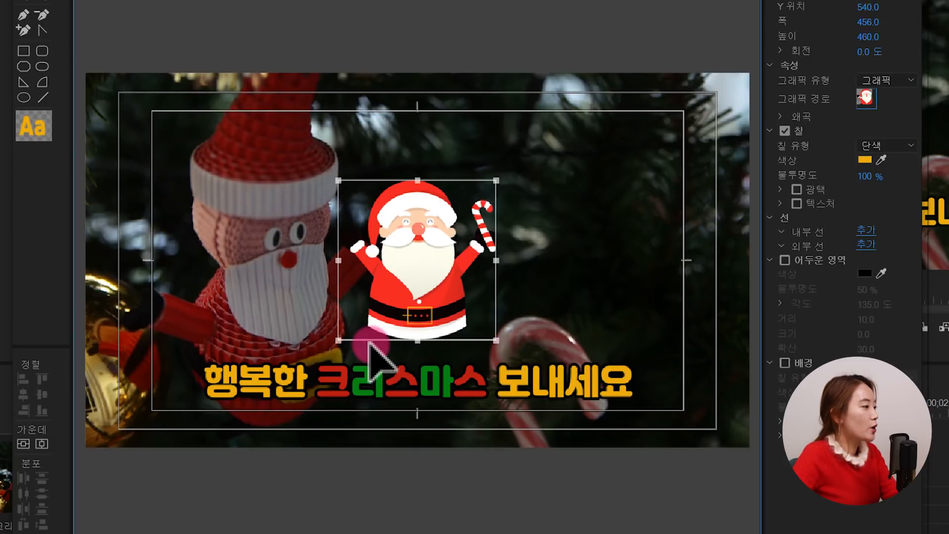
left_click_drag(498, 181, 444, 262)
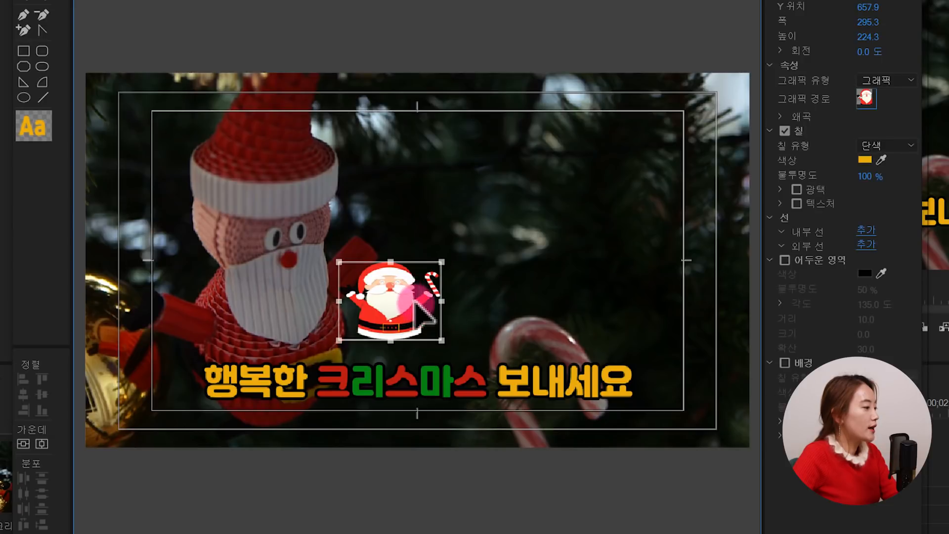
left_click_drag(413, 302, 418, 364)
left_click(529, 318)
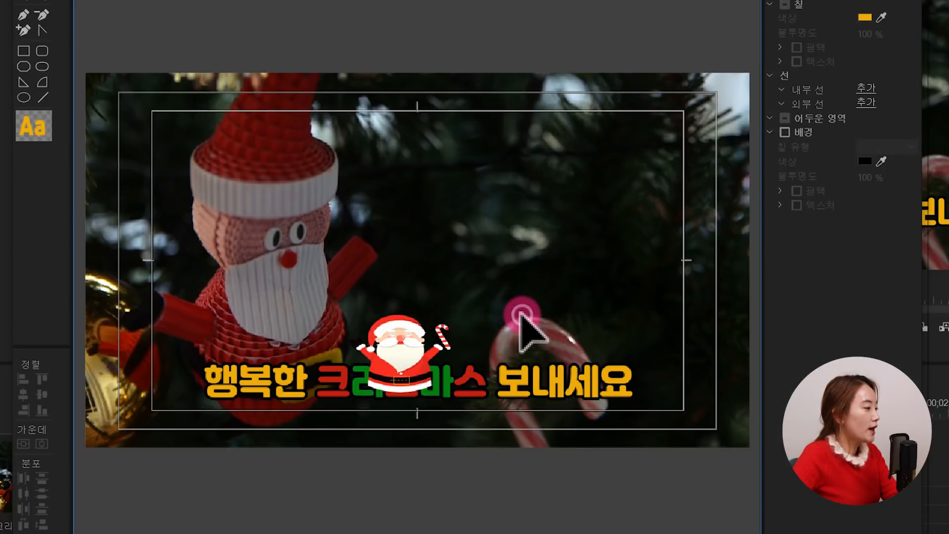
Step: Send the Santa graphic to the back, behind the caption text
left_click(413, 336)
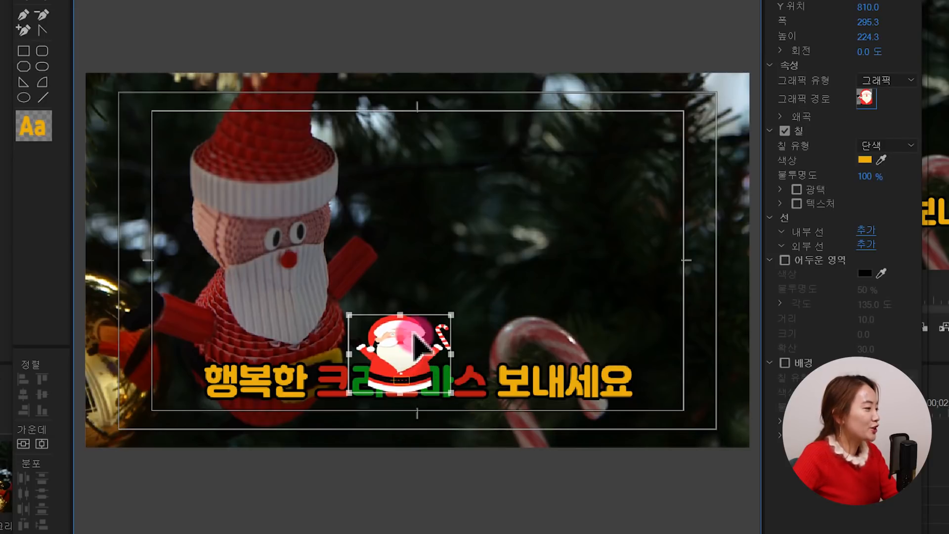
left_click(475, 344)
left_click(496, 321)
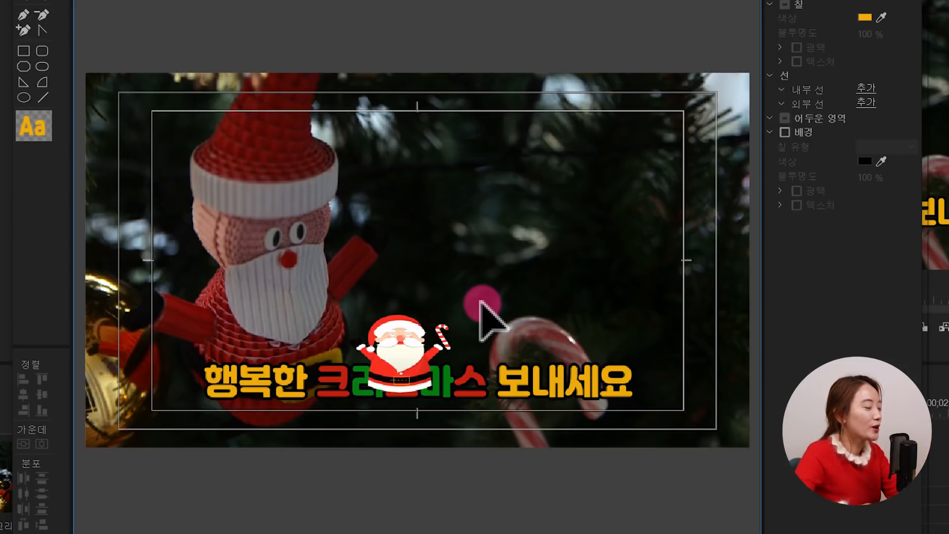
left_click(437, 332)
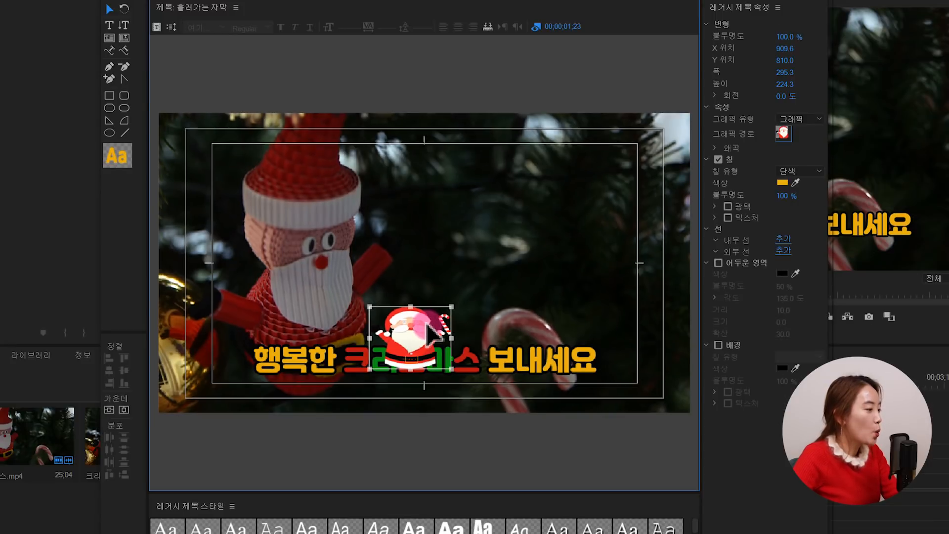
right_click(422, 336)
mouse_move(508, 480)
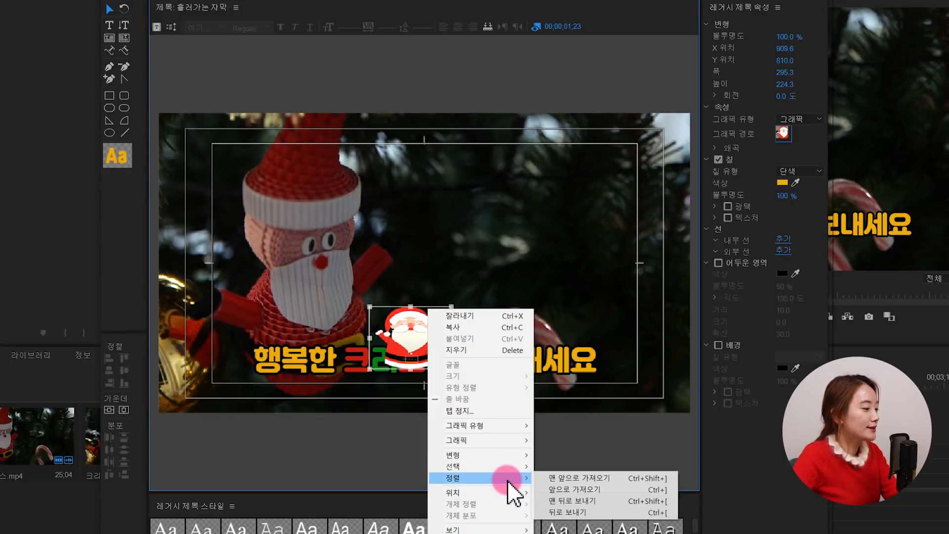
left_click(566, 501)
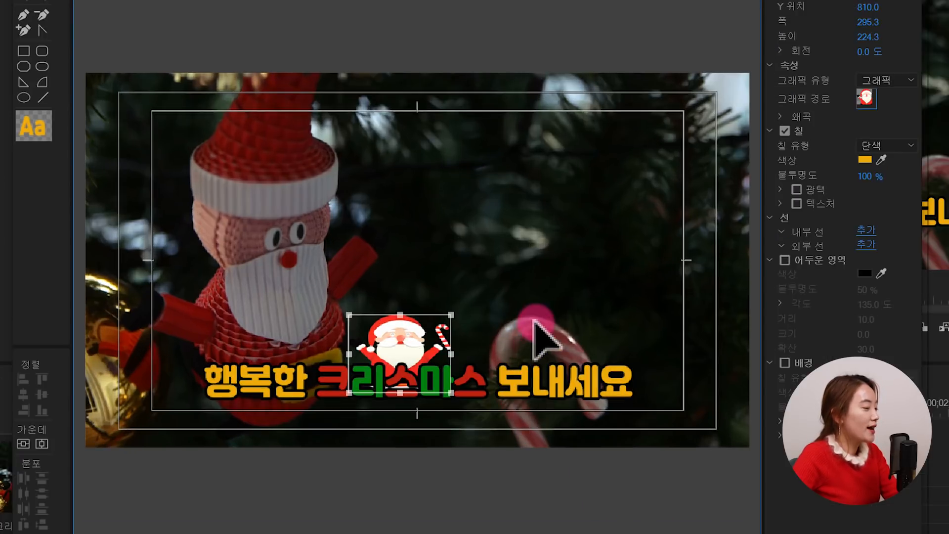
Step: Nudge the Santa graphic slightly over the middle of 크리스마스 and deselect it
left_click(408, 340)
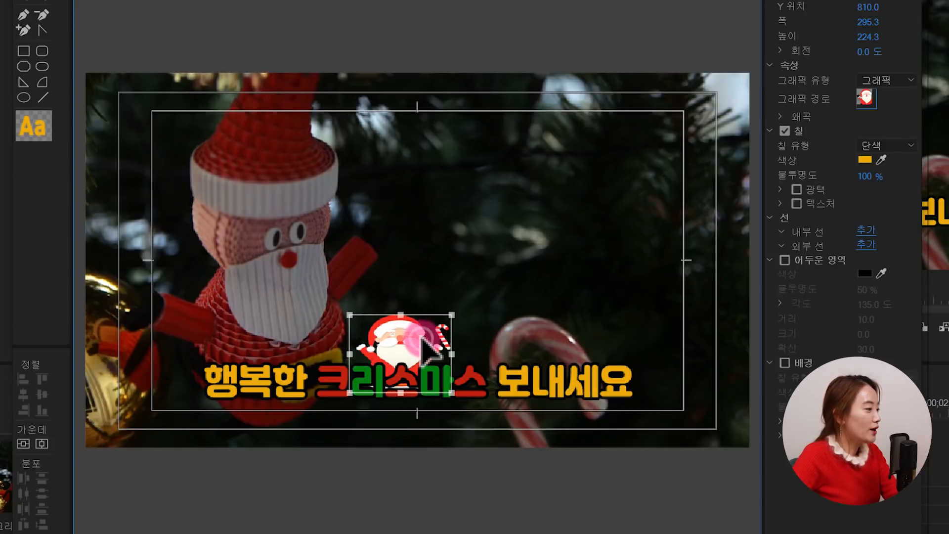
left_click_drag(423, 340, 423, 342)
left_click(518, 312)
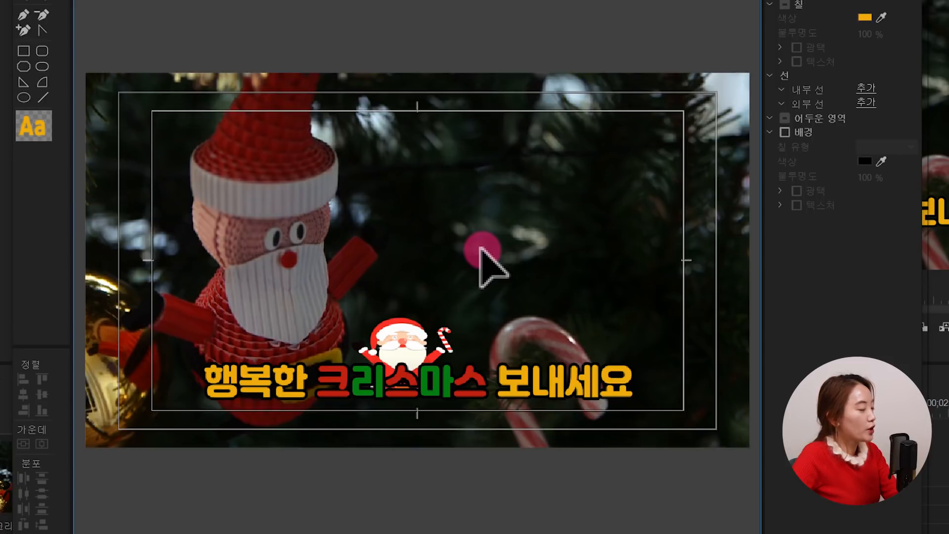
Step: Insert the christmas2 image file as a graphic in the title
right_click(479, 247)
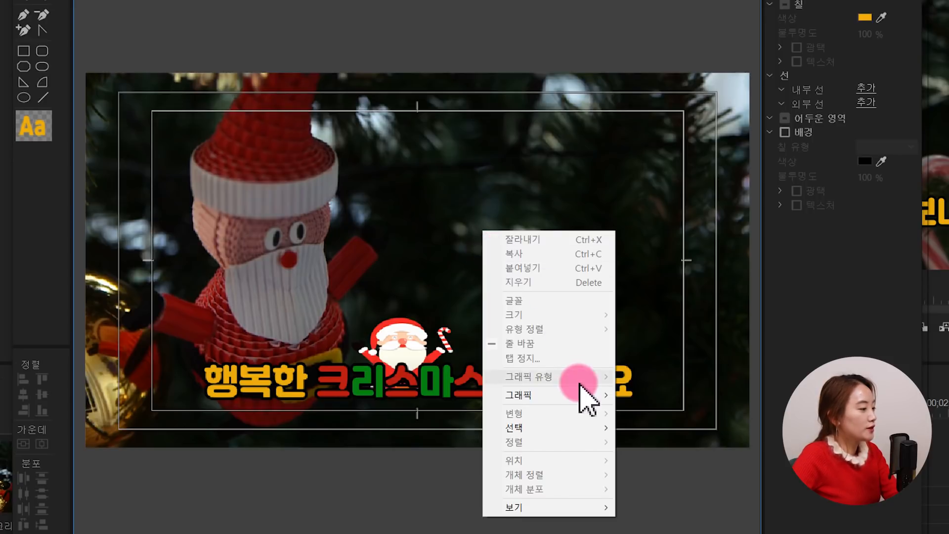
mouse_move(583, 398)
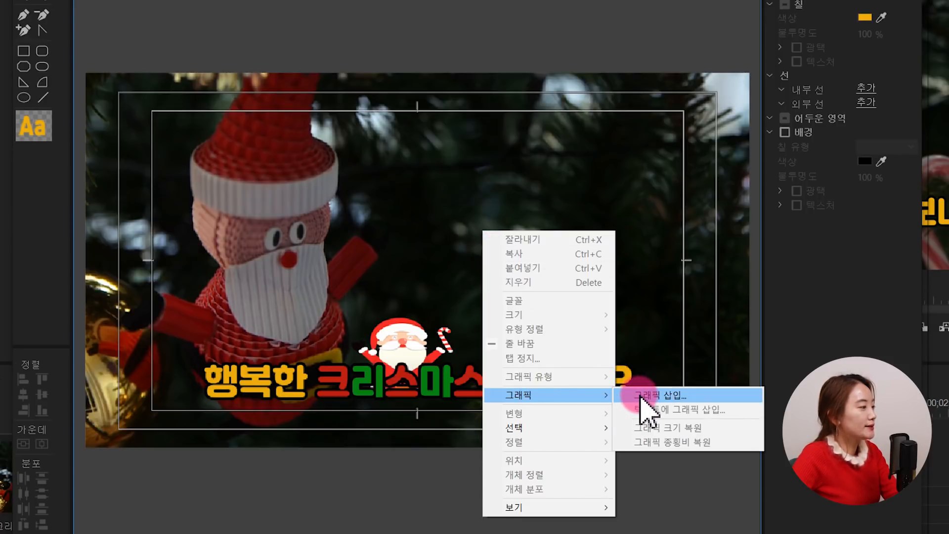
left_click(641, 395)
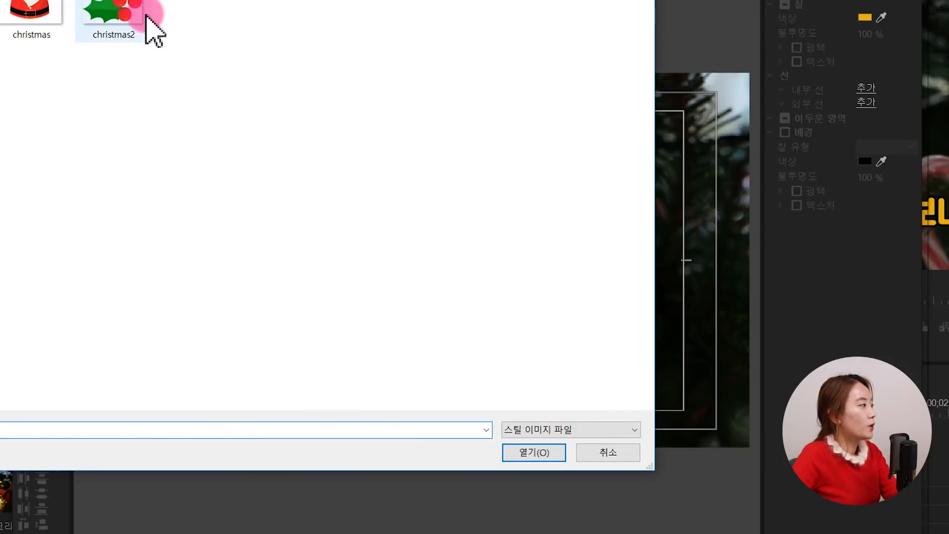
double_click(131, 21)
left_click(415, 247)
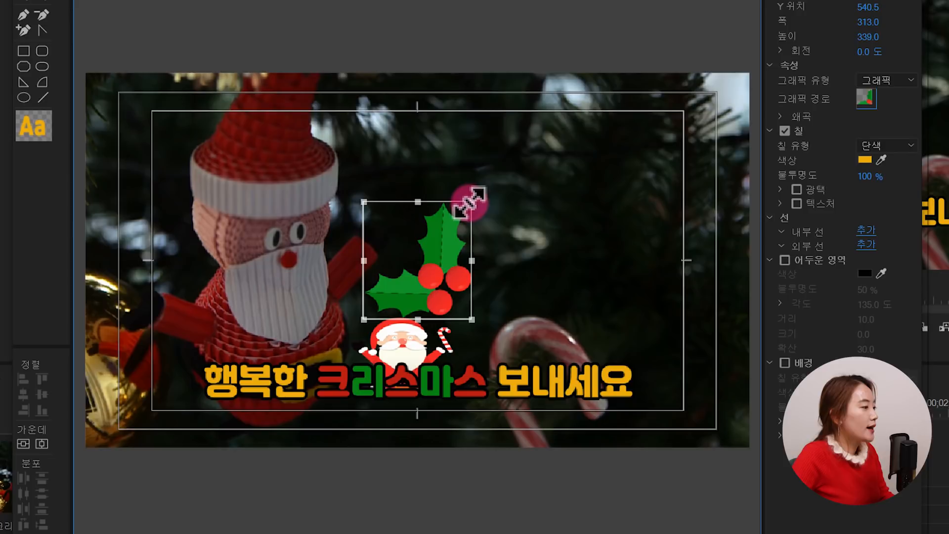
Step: Try shrinking the holly graphic to about 116 wide by 105 high and undo the resize
left_click_drag(469, 202, 405, 283)
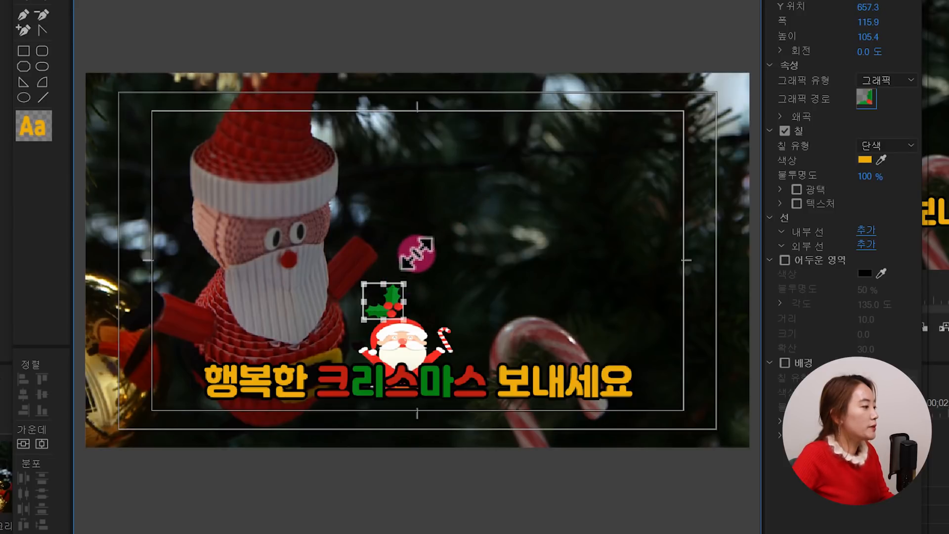
key("ctrl+z")
key("ctrl+z")
key("ctrl+z")
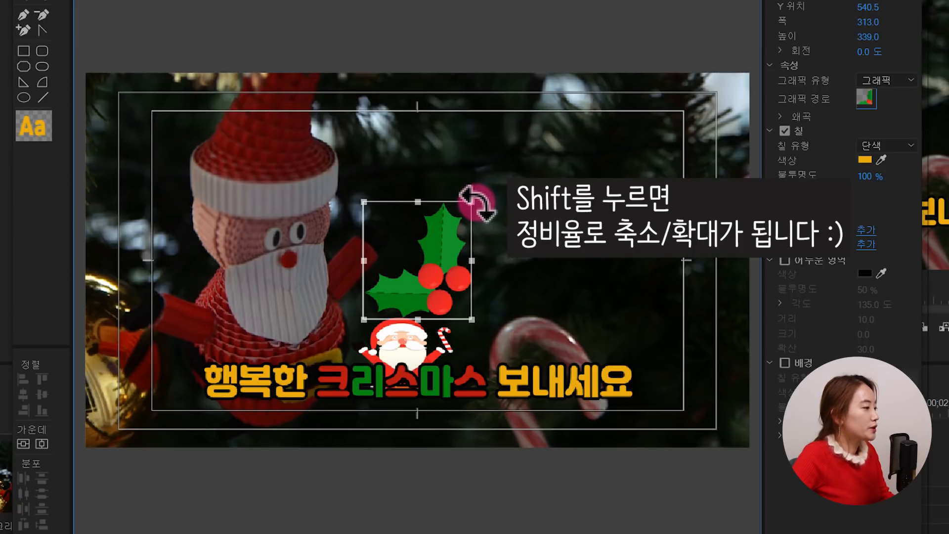
Step: Shrink the holly graphic to about 88 wide by 95 high and move it to the upper-left corner of 행복한
left_click_drag(474, 202, 412, 288)
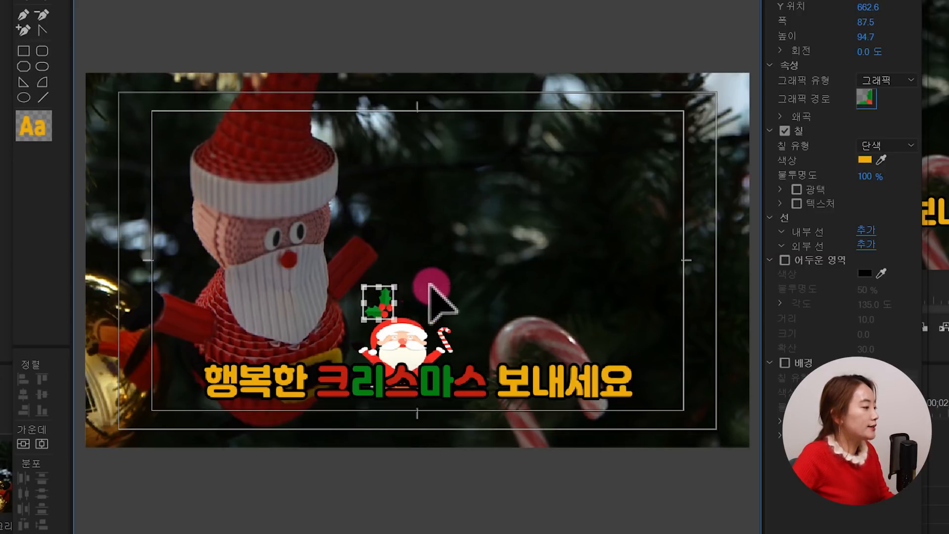
left_click(430, 285)
left_click_drag(379, 296, 197, 342)
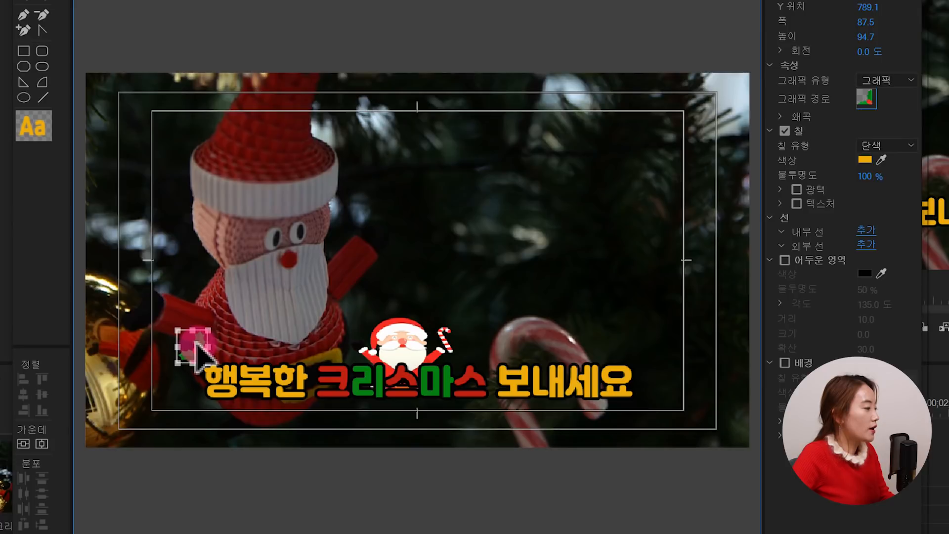
left_click(286, 329)
left_click(198, 341)
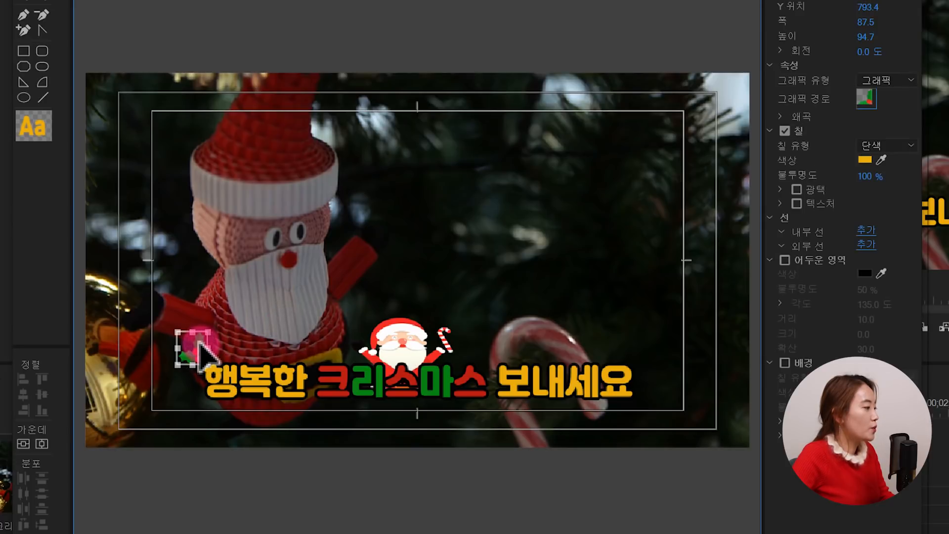
left_click(270, 322)
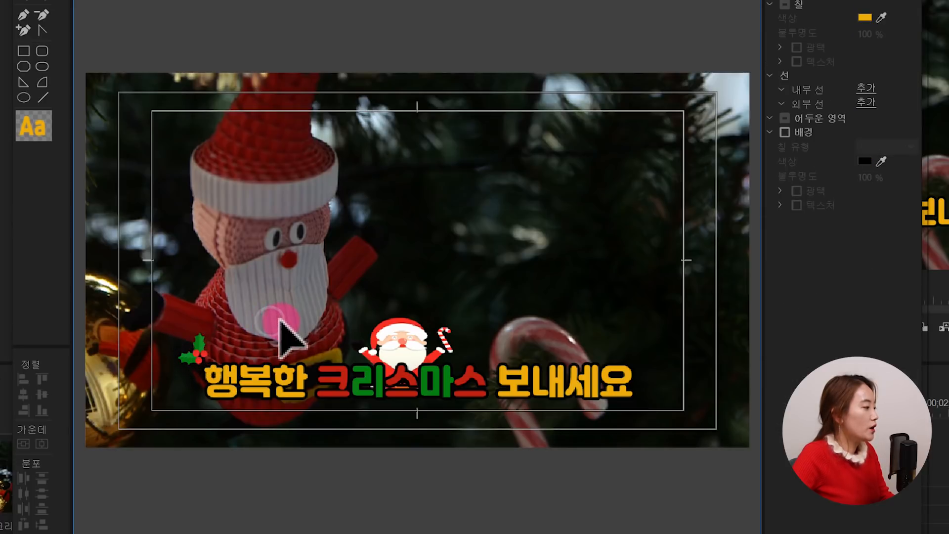
left_click(194, 341)
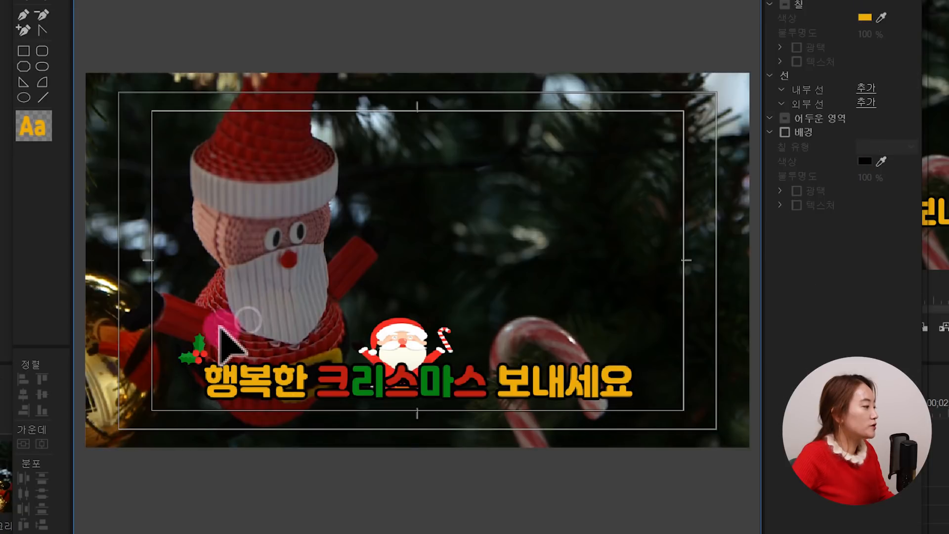
Step: Copy the holly graphic and paste a duplicate into the title
left_click(198, 342)
right_click(198, 341)
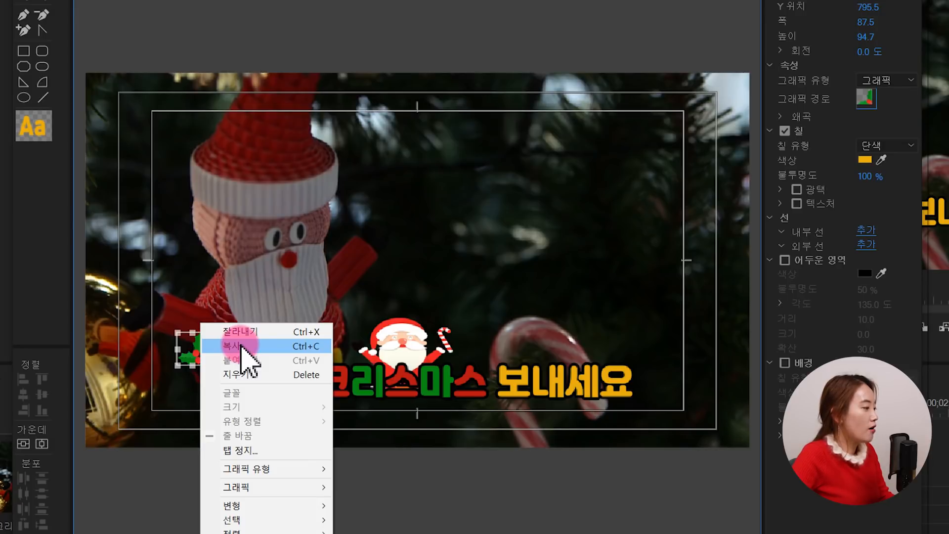
left_click(241, 346)
left_click(244, 338)
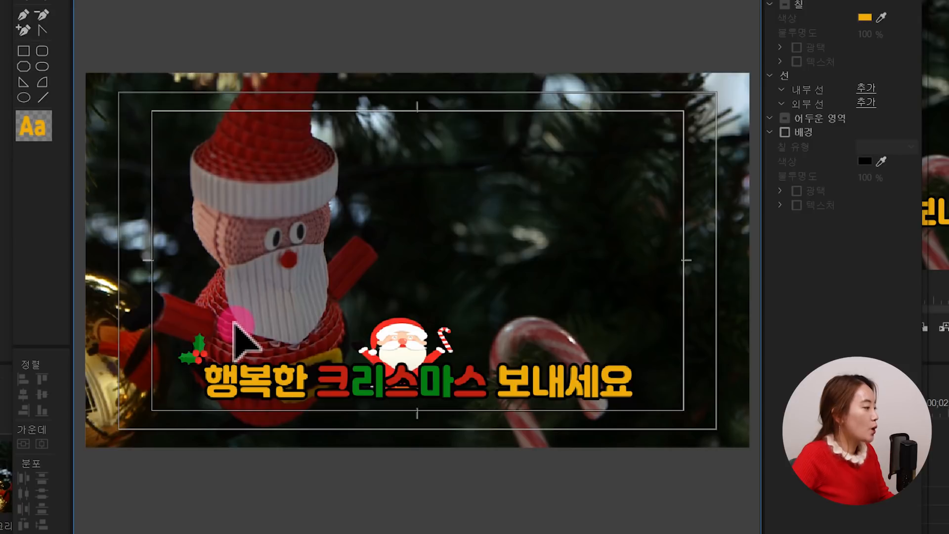
right_click(234, 323)
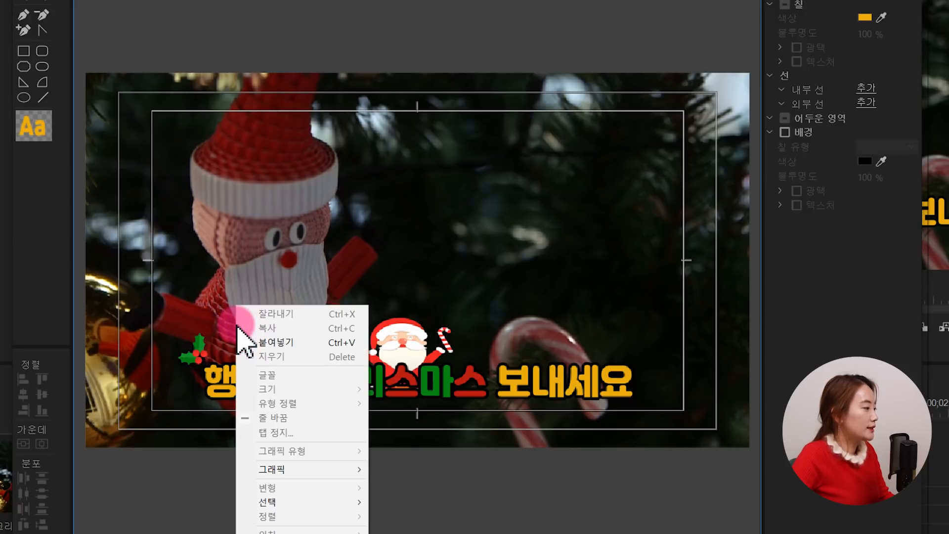
left_click(271, 341)
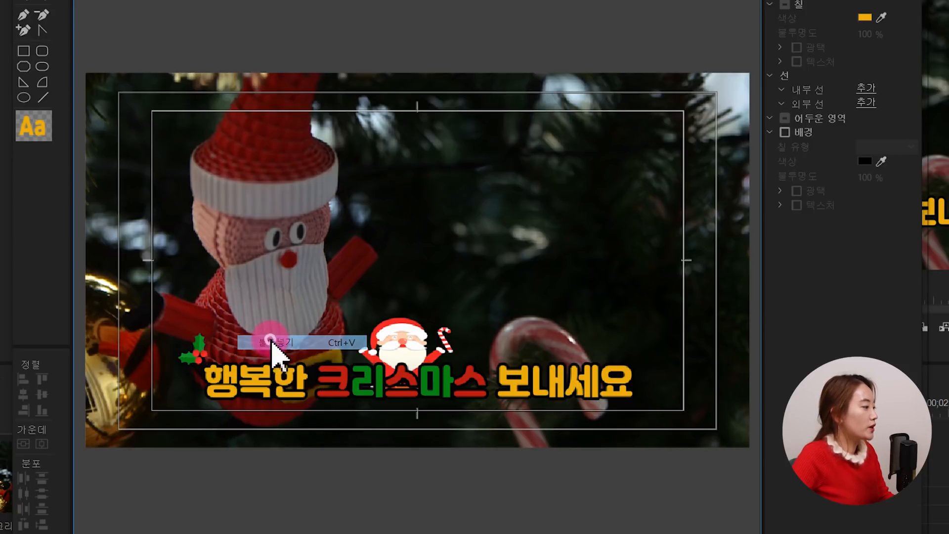
left_click(225, 320)
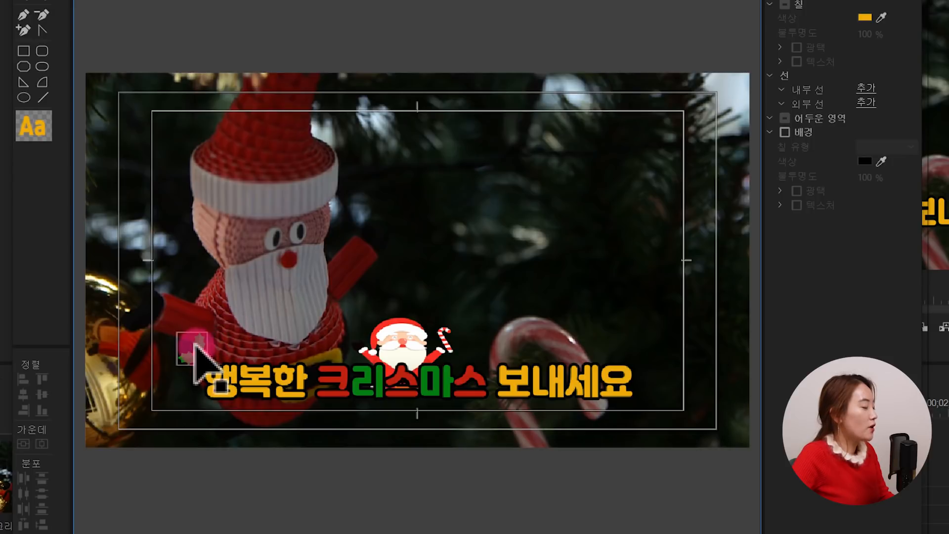
Step: Move the duplicate holly to the lower-right end of 보내세요 and rotate it 180 degrees
left_click(197, 348)
left_click_drag(223, 346, 663, 395)
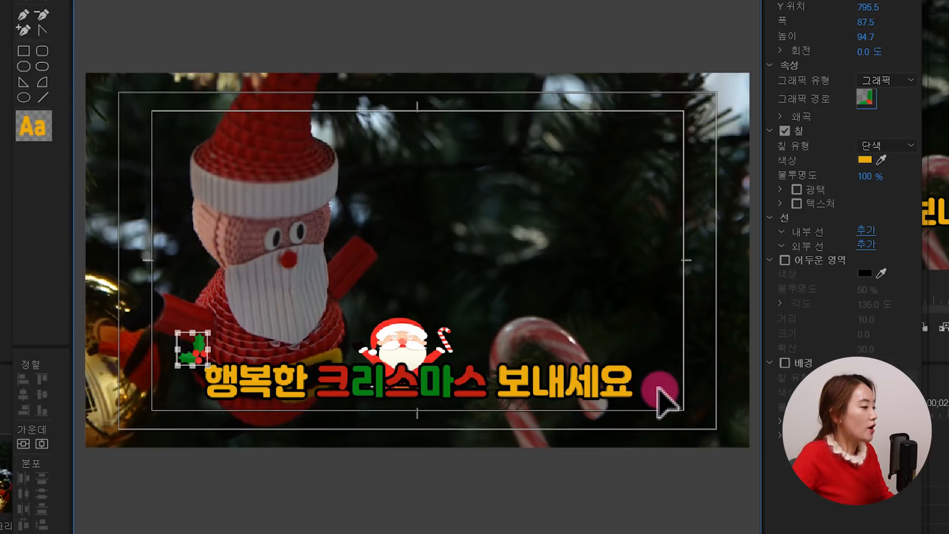
left_click(697, 393)
left_click(661, 393)
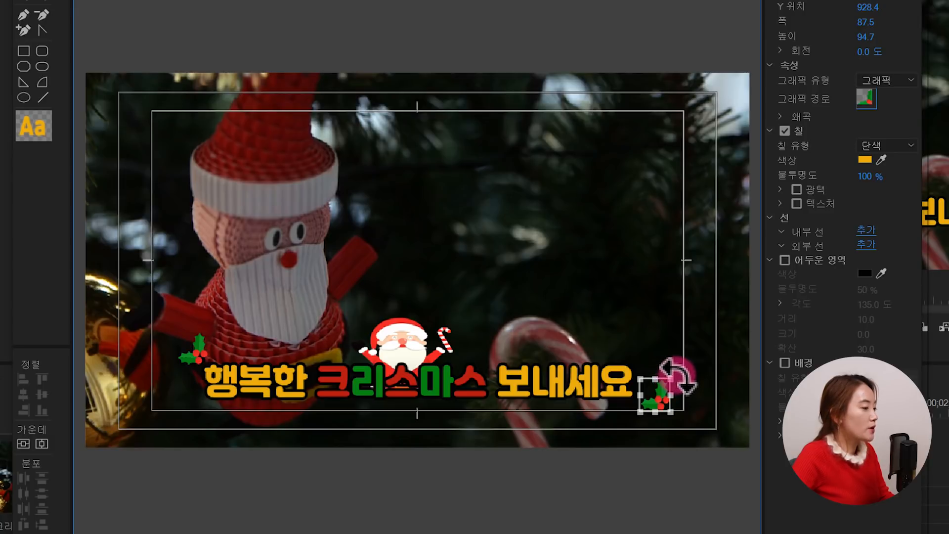
left_click_drag(669, 378, 632, 432)
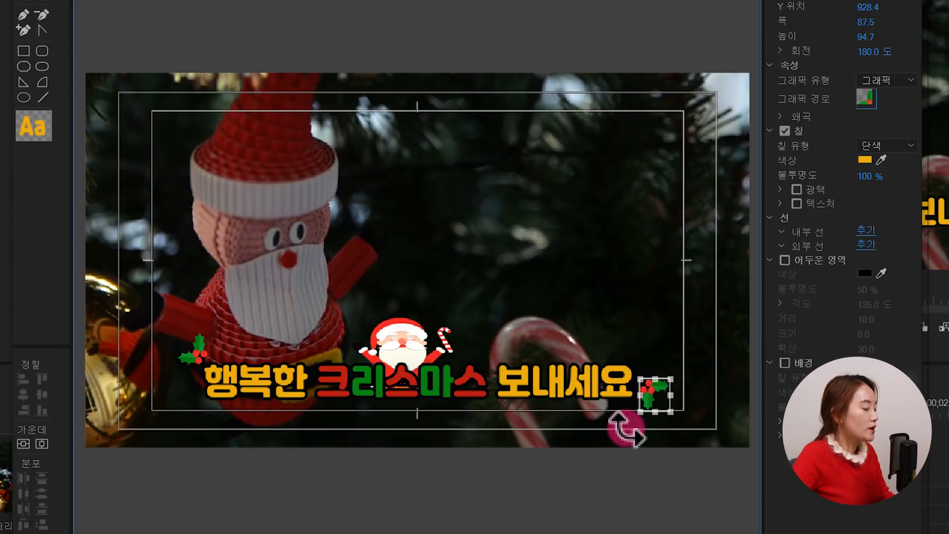
left_click(692, 390)
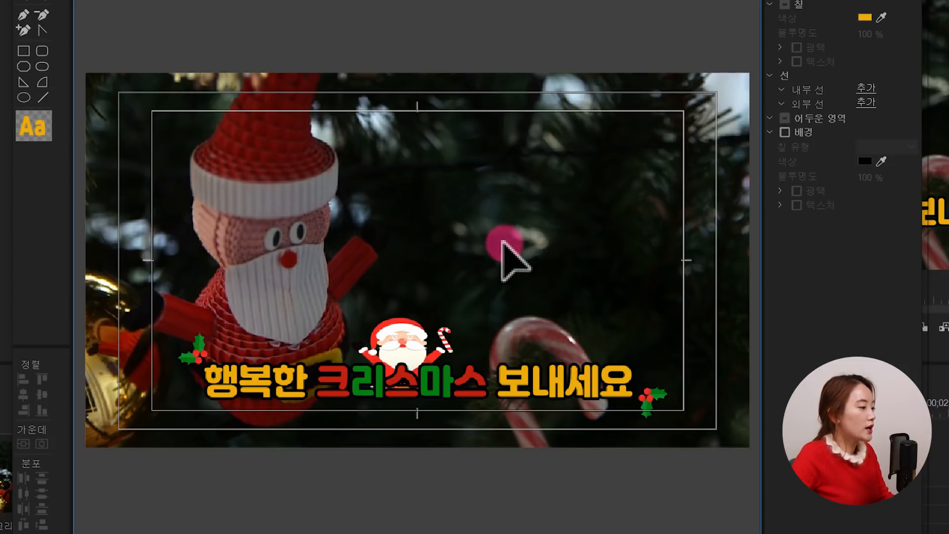
right_click(497, 246)
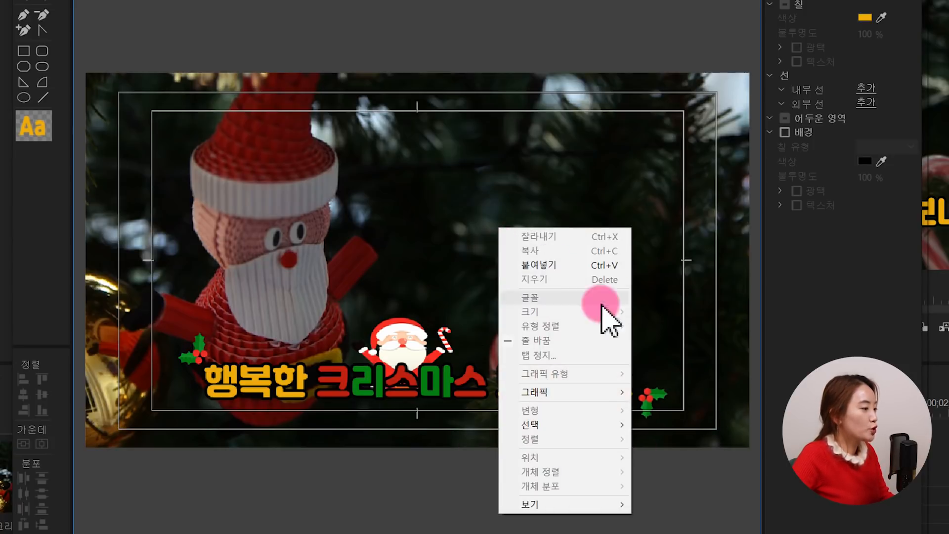
left_click(588, 390)
left_click(647, 392)
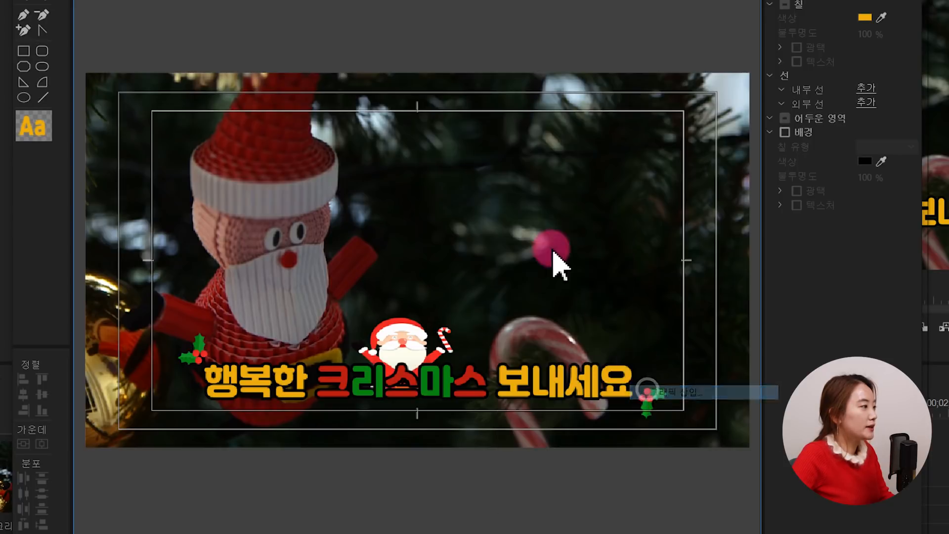
left_click(611, 451)
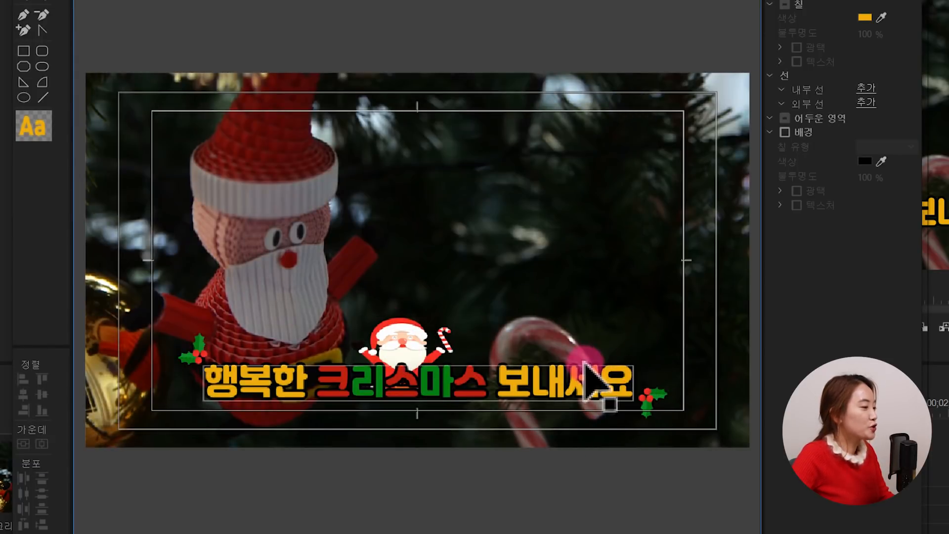
left_click(570, 279)
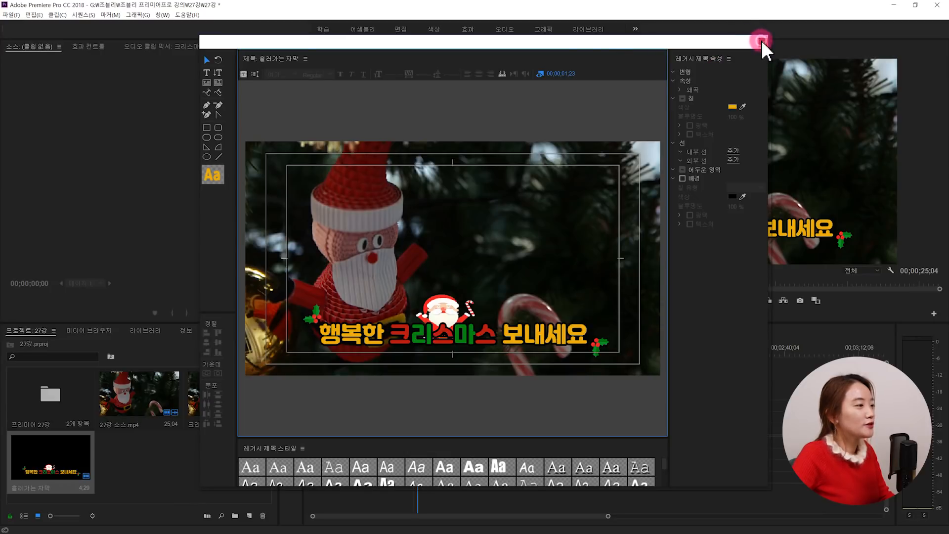
Step: Close the title editor and move the sequence playhead to 00;00;01;26 over the title clip
left_click(761, 42)
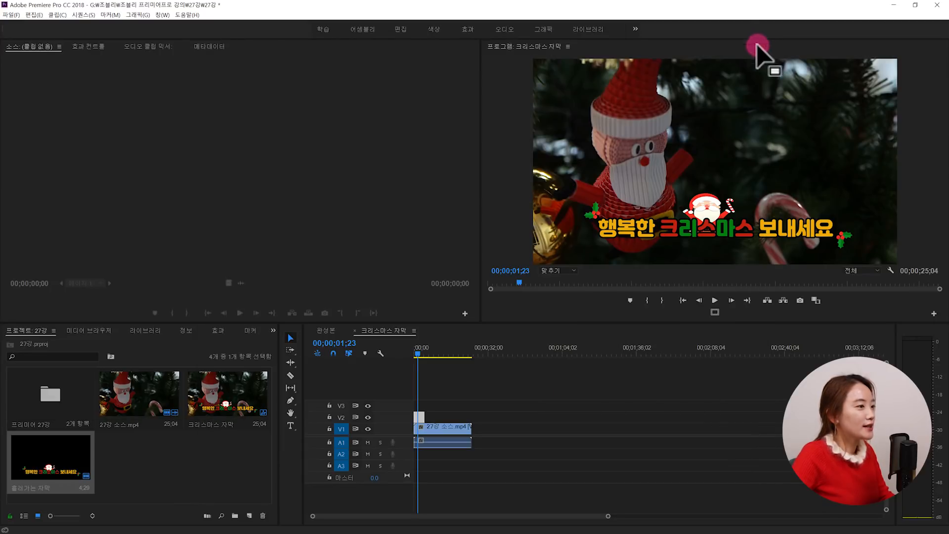
left_click(568, 385)
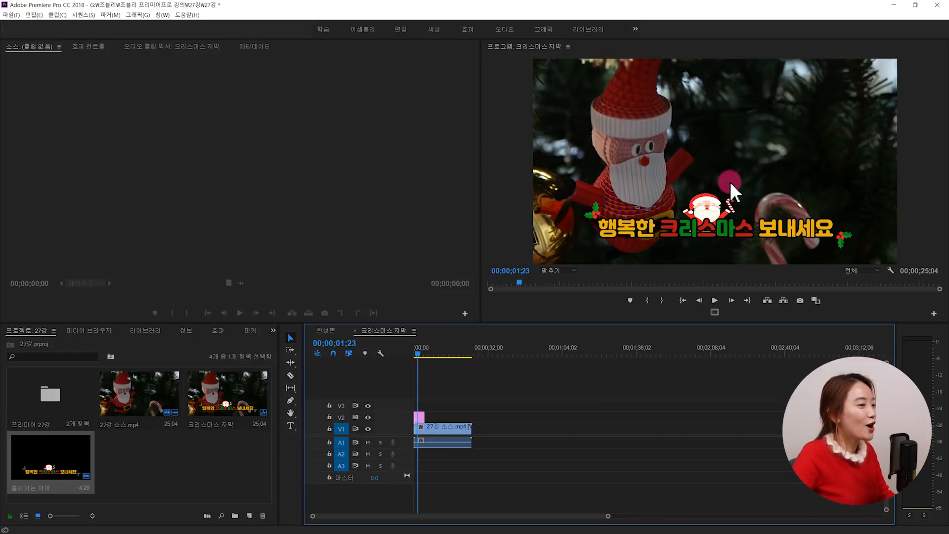
mouse_move(417, 360)
left_mouse_down()
mouse_move(409, 354)
mouse_move(423, 355)
mouse_move(410, 364)
mouse_move(423, 364)
left_mouse_up()
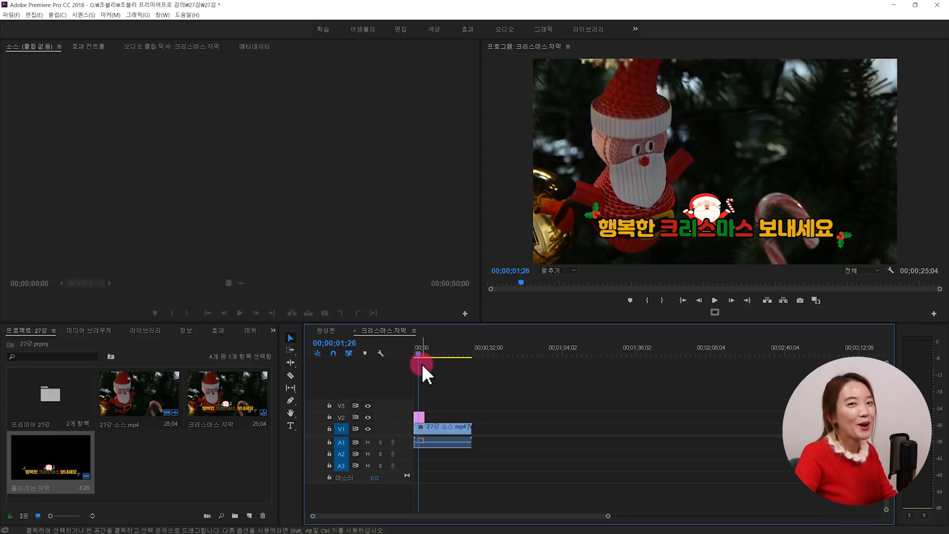
left_click(436, 386)
left_click(419, 418)
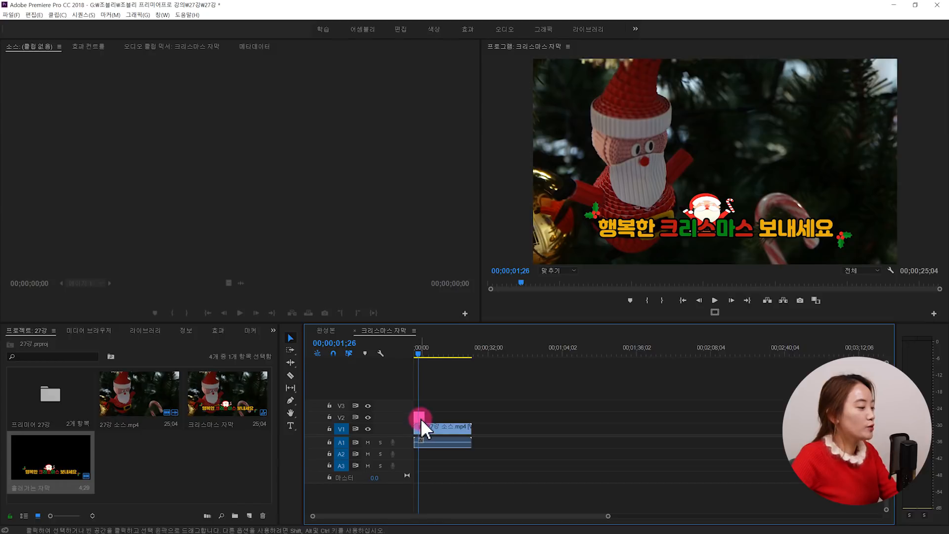
left_click(426, 399)
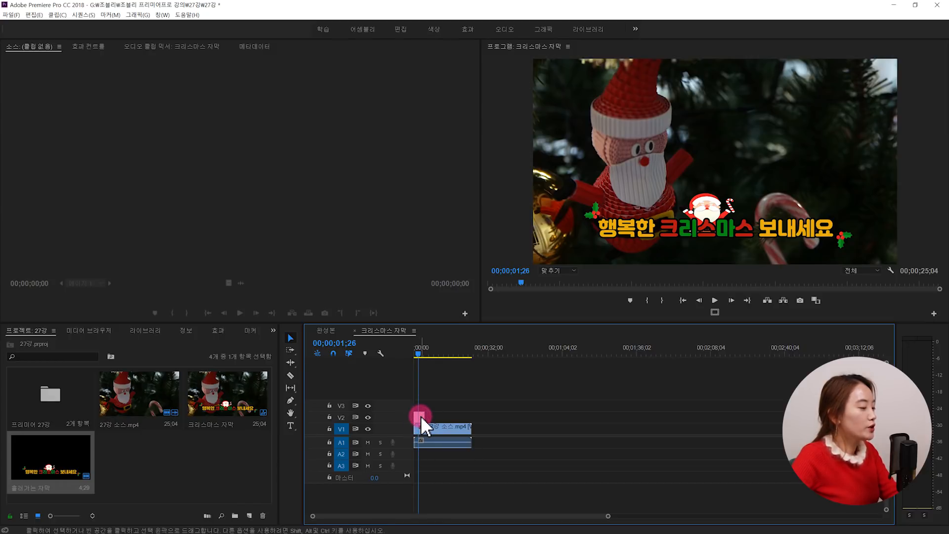
Step: Set the 흘러가는 자막 title to crawl left (왼쪽 크롤), starting and ending off screen, and close the title editor
double_click(420, 416)
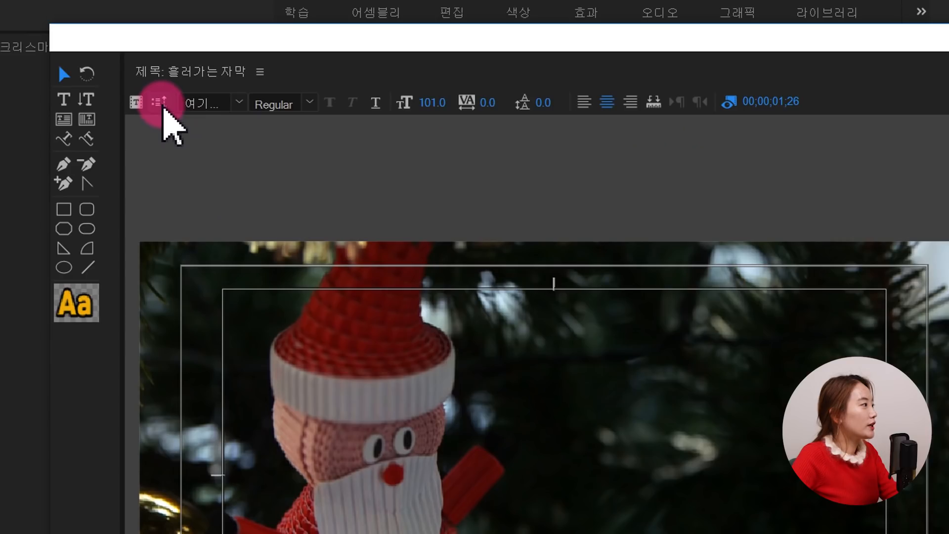
left_click(159, 104)
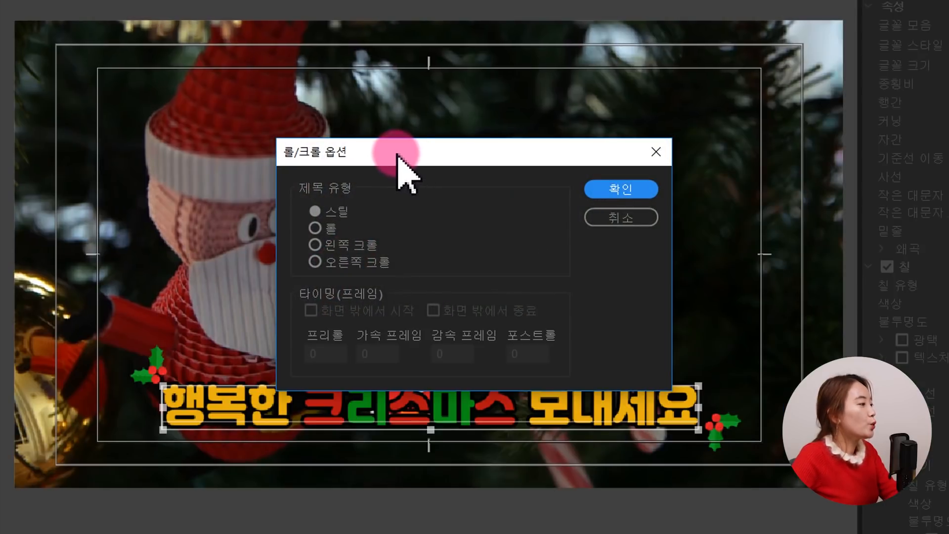
left_click(354, 247)
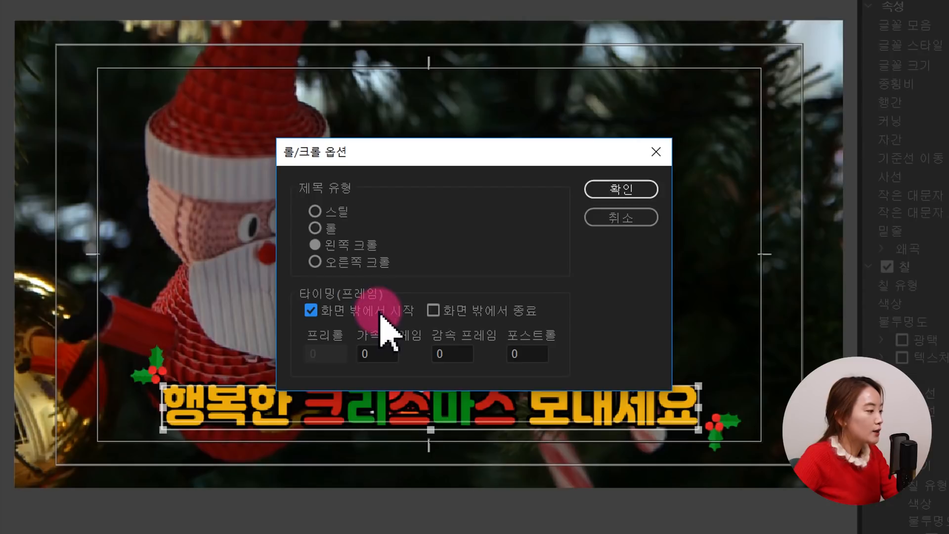
left_click(480, 312)
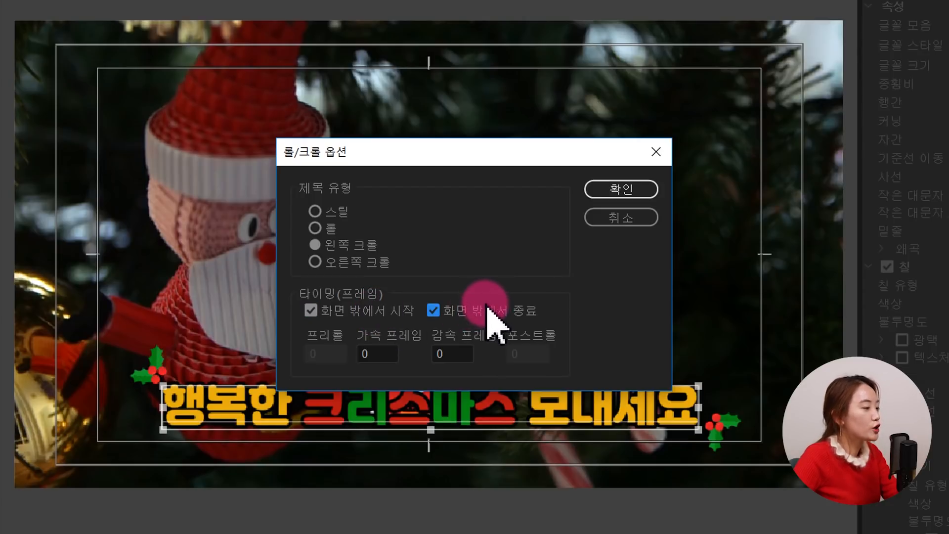
left_click(614, 189)
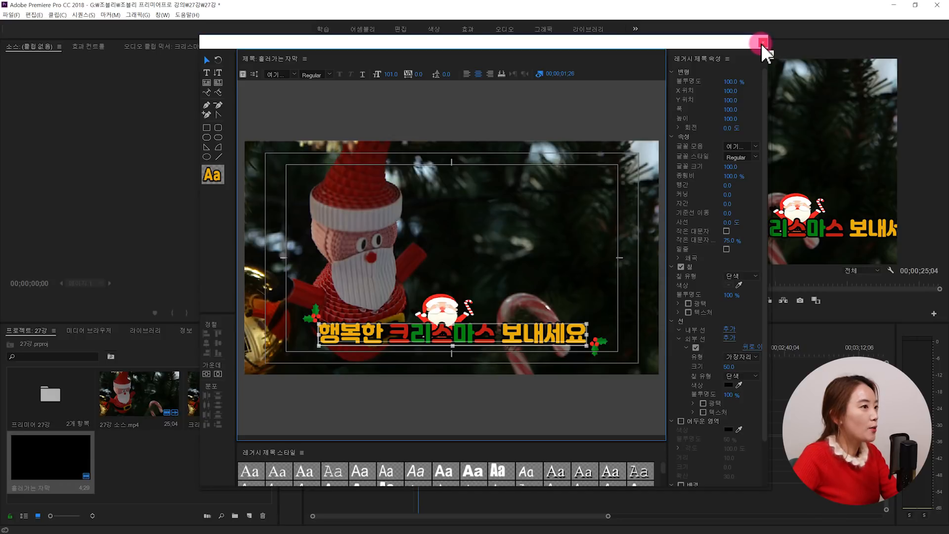
left_click(761, 42)
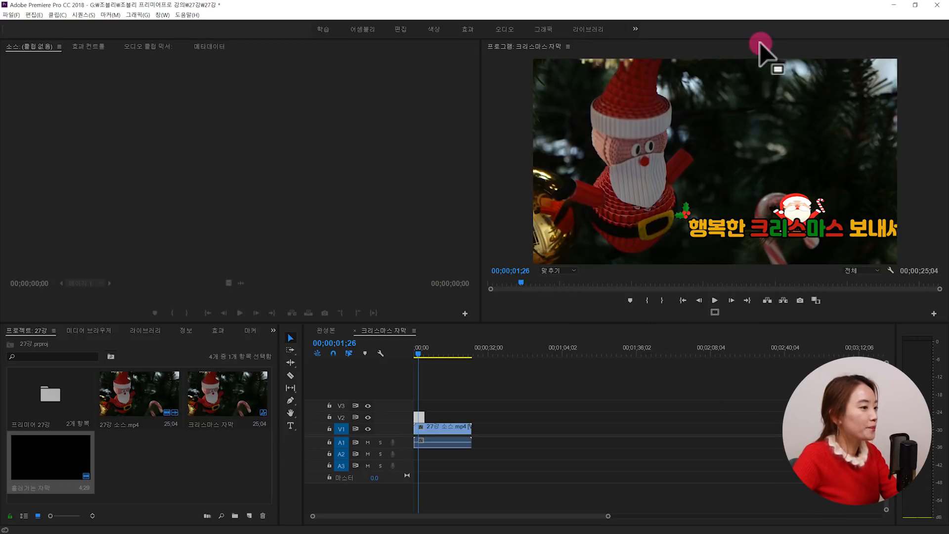
Step: Play the sequence from 00;00;00;00 to preview the caption crawling across the video
left_click_drag(537, 336, 474, 396)
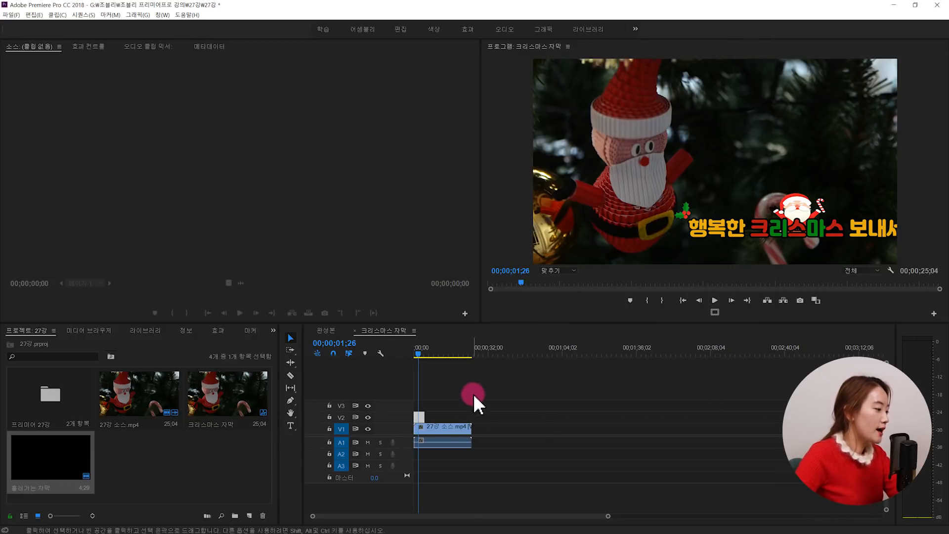
left_click(473, 394)
key("=")
key("=")
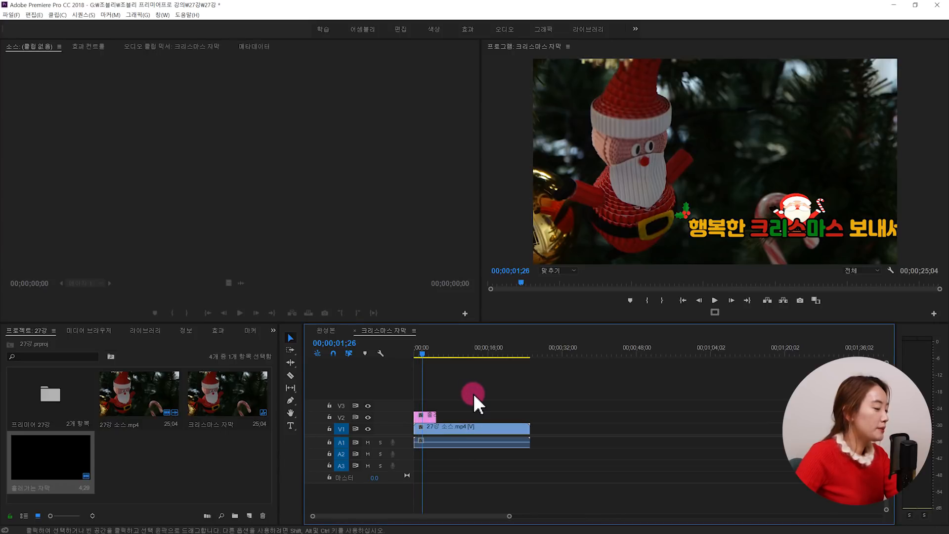
key("=")
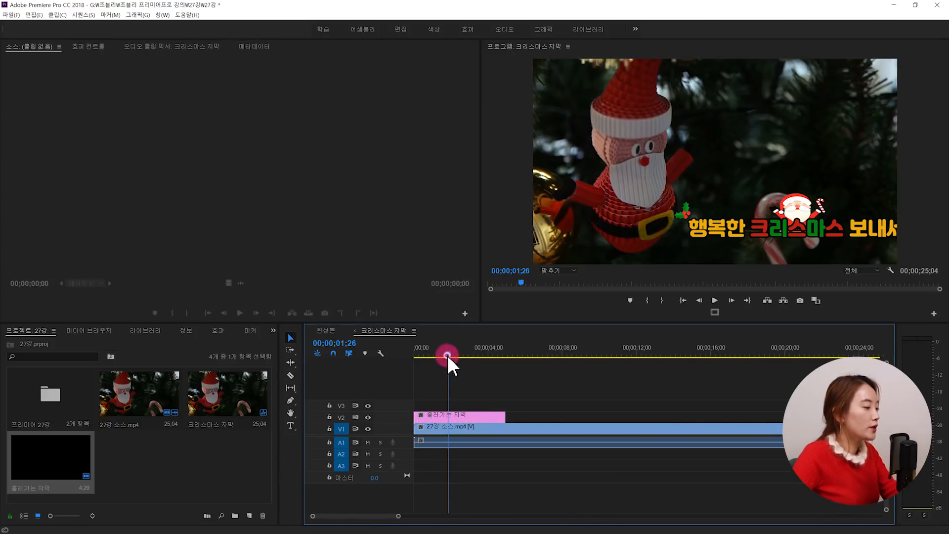
left_click_drag(447, 355, 403, 361)
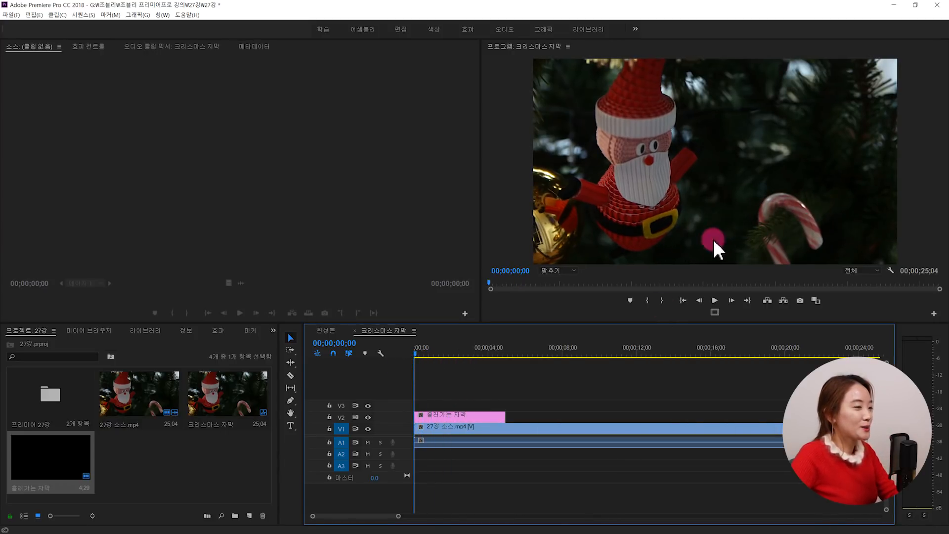
key("space")
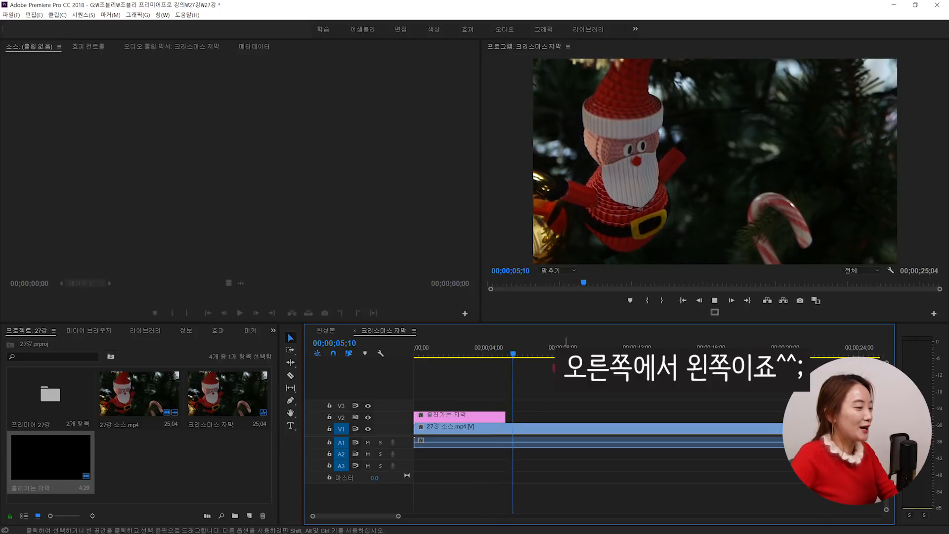
left_click(408, 353)
key("minus")
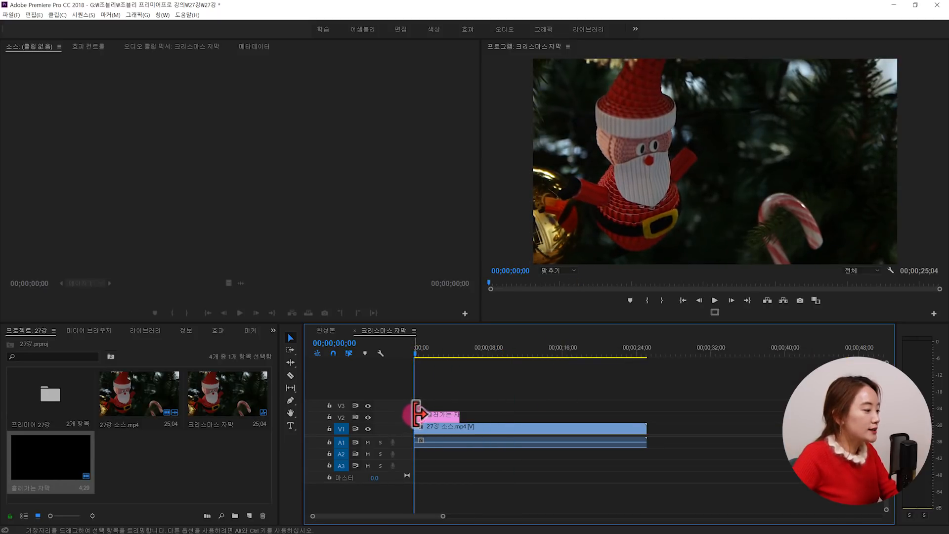
key("space")
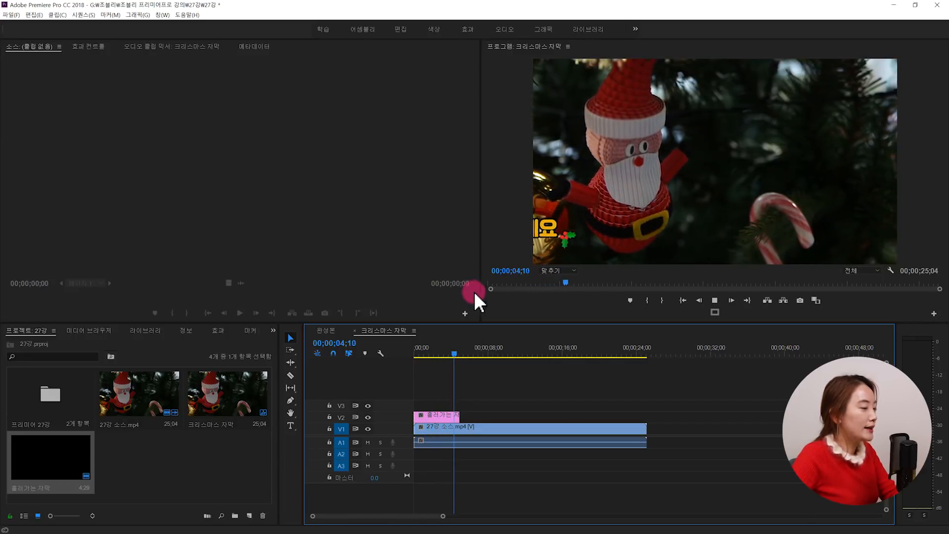
key("space")
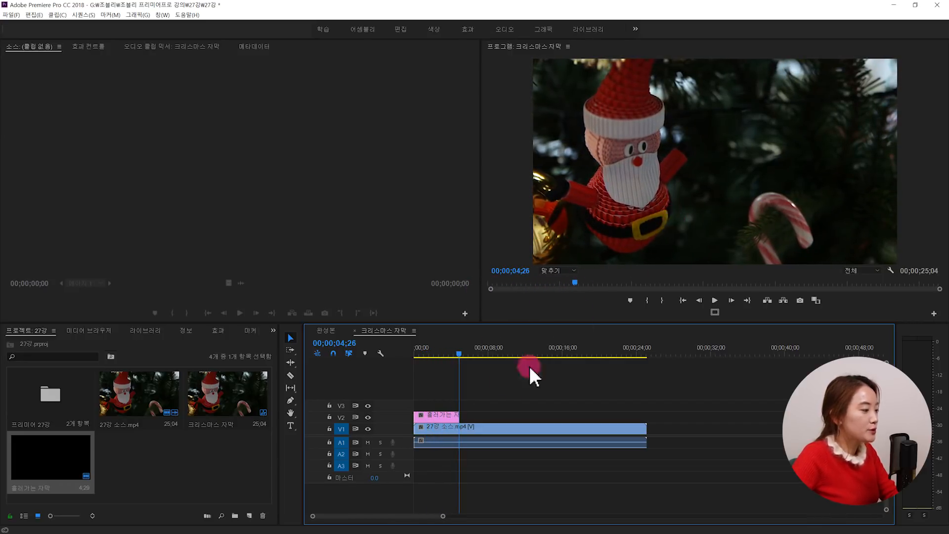
Step: Shorten the title clip on V2 to just under 2 seconds and play it from the start to check the crawl speed
left_click_drag(454, 412, 429, 415)
left_click_drag(455, 354, 415, 365)
key("space")
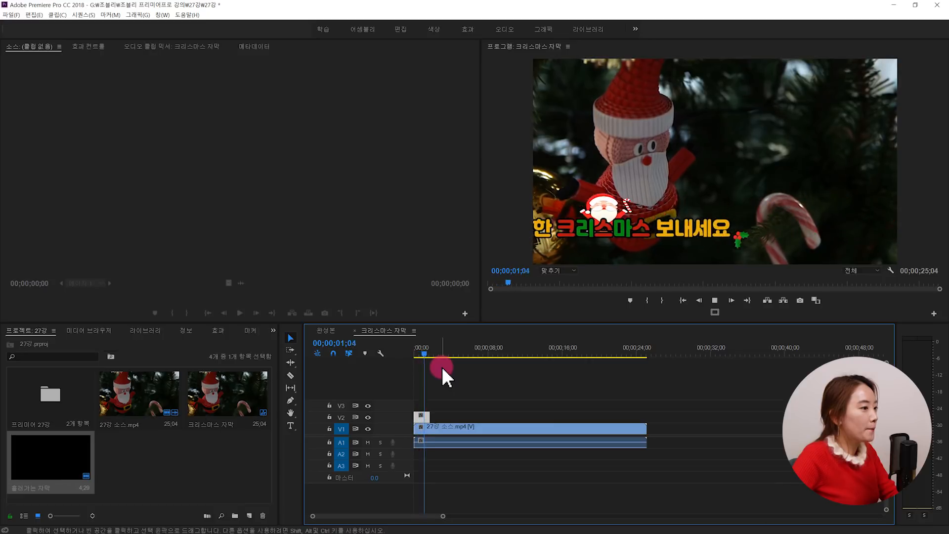
key("space")
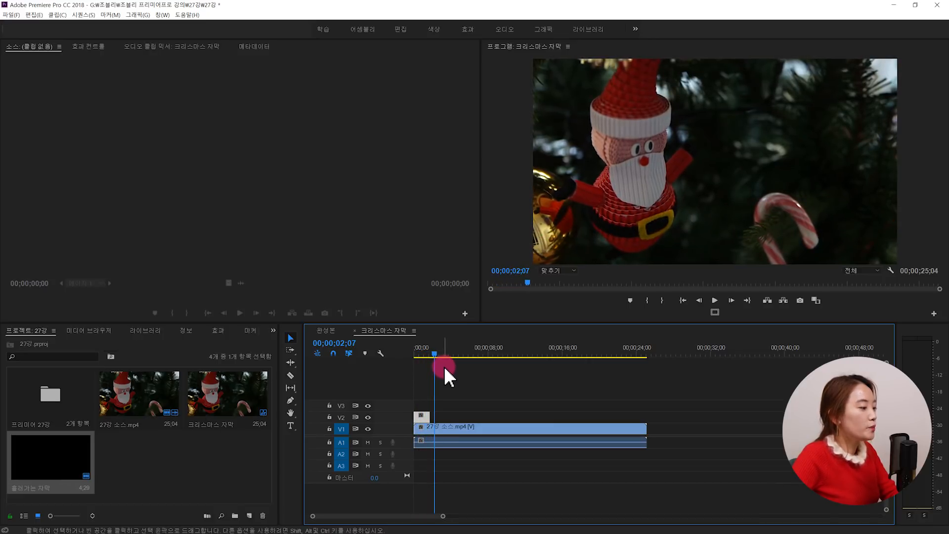
Step: Extend the title clip on V2 to about 8 seconds and play it from the start to check the crawl speed
left_click_drag(428, 415, 486, 414)
key("space")
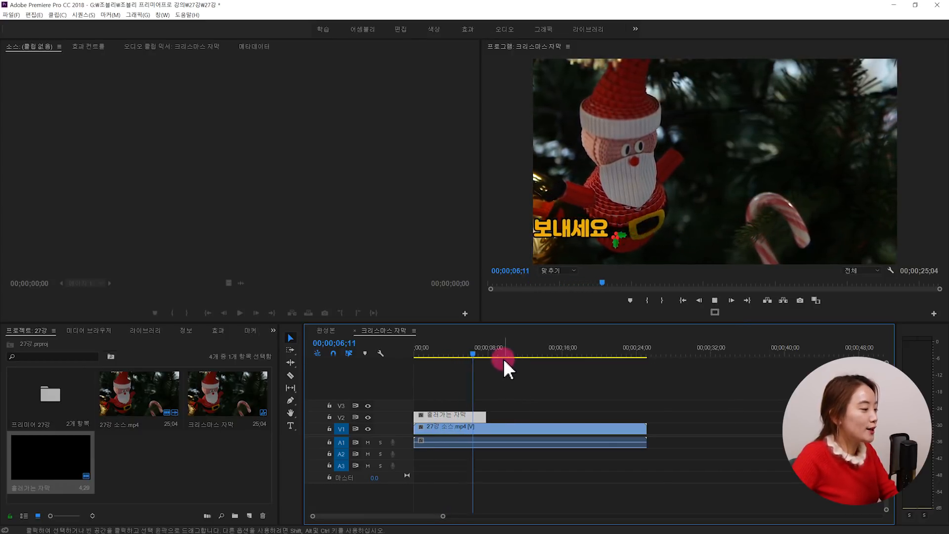
key("Home")
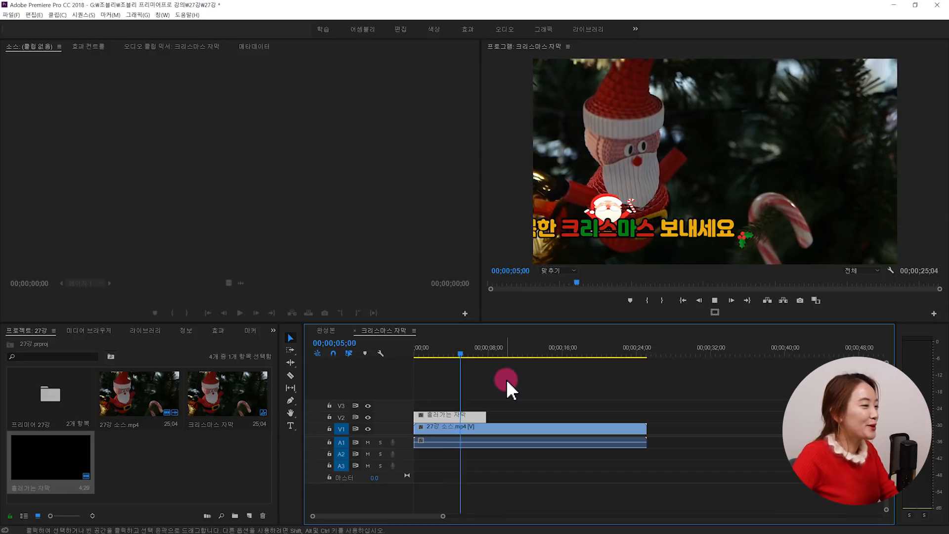
key("space")
key("Home")
key("space")
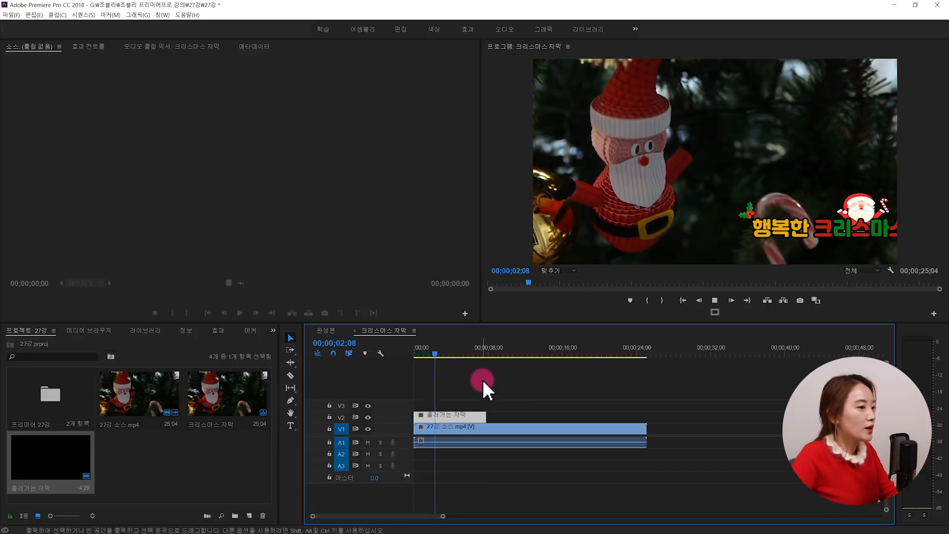
key("space")
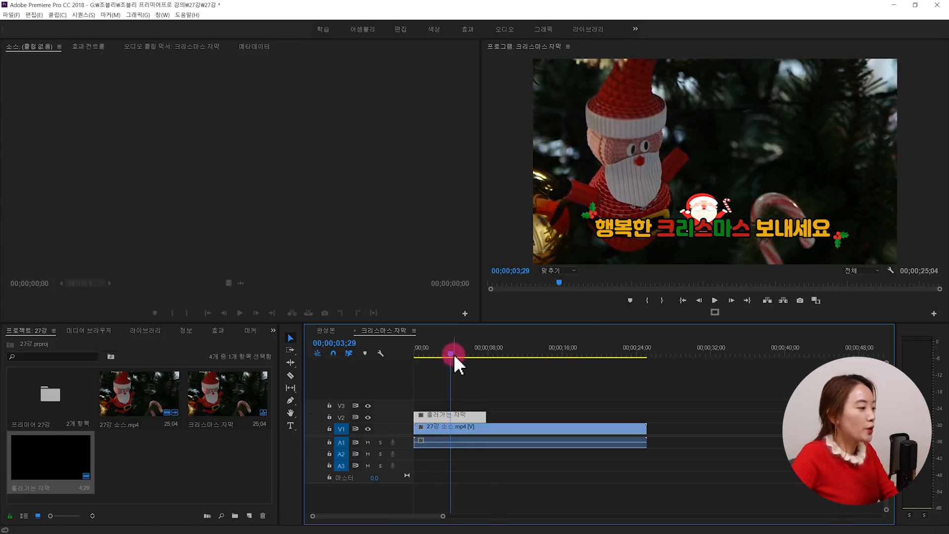
Step: With the playhead at 00;00;03;18, turn off 화면 밖에서 종료 in the title's roll/crawl options and close the title editor
mouse_move(454, 353)
left_mouse_down()
mouse_move(495, 357)
mouse_move(449, 369)
left_mouse_up()
left_click(465, 377)
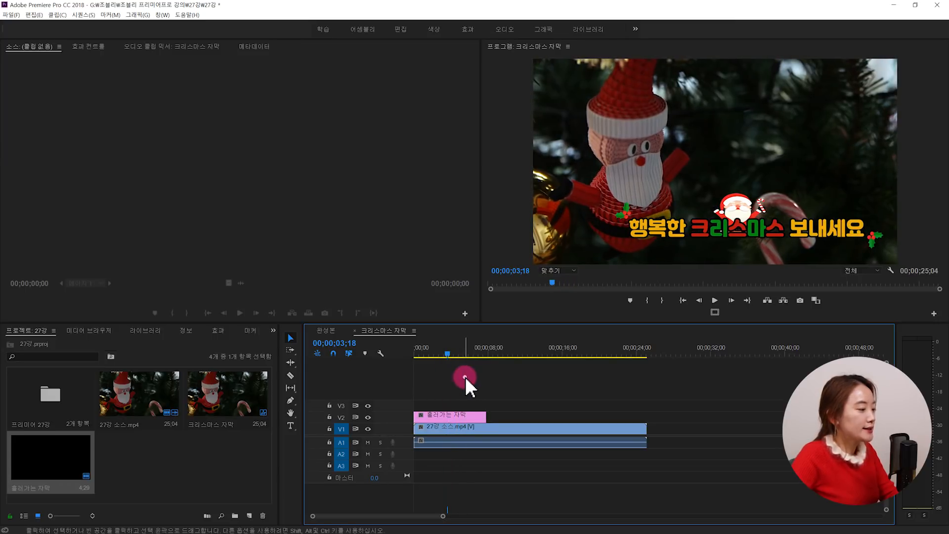
double_click(458, 414)
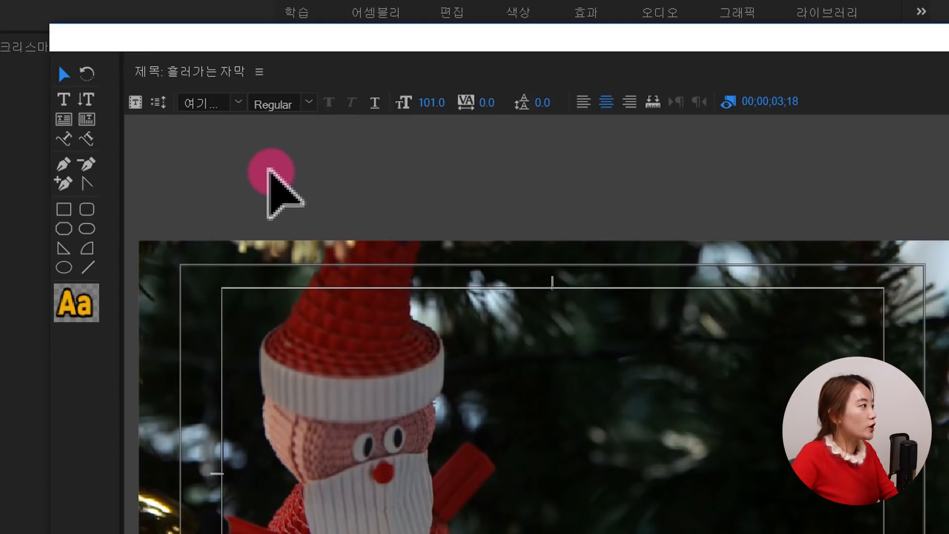
left_click(159, 103)
left_click(558, 531)
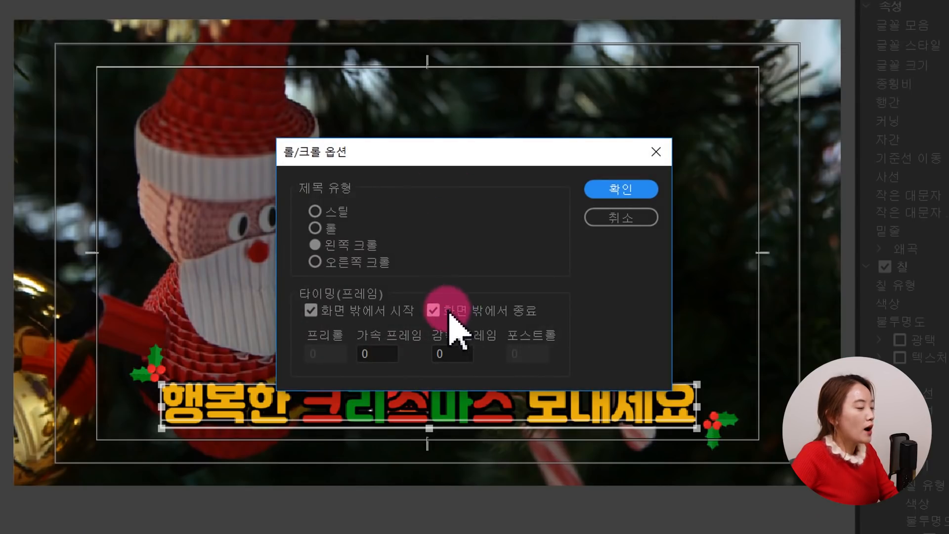
left_click(439, 312)
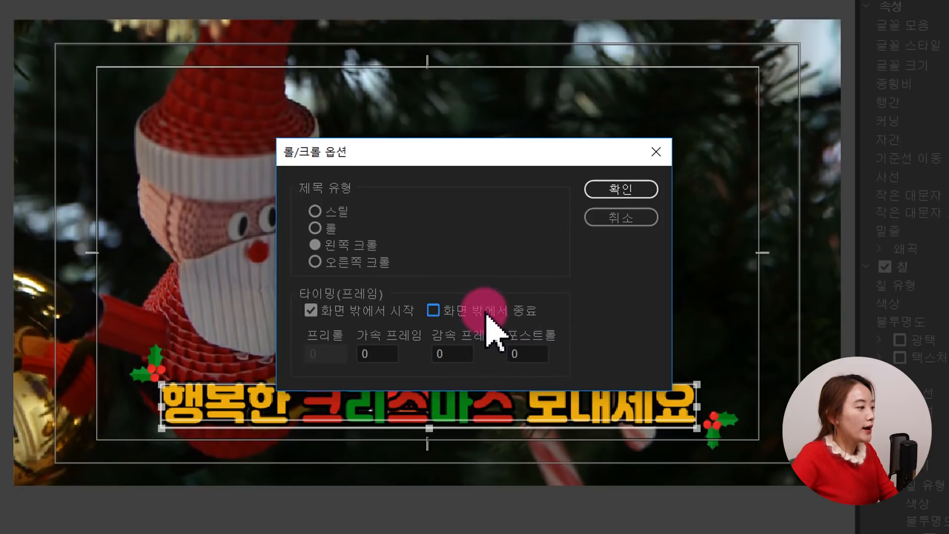
left_click(627, 193)
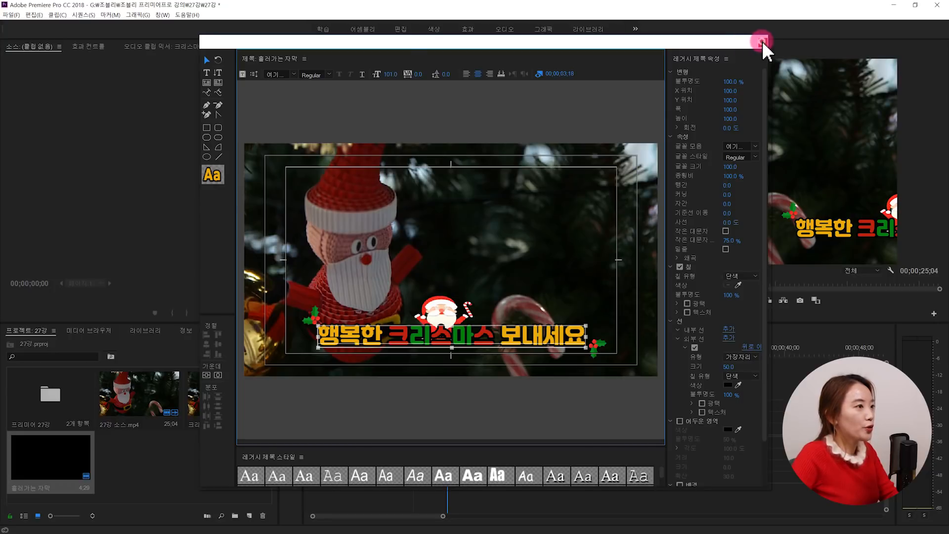
left_click(762, 41)
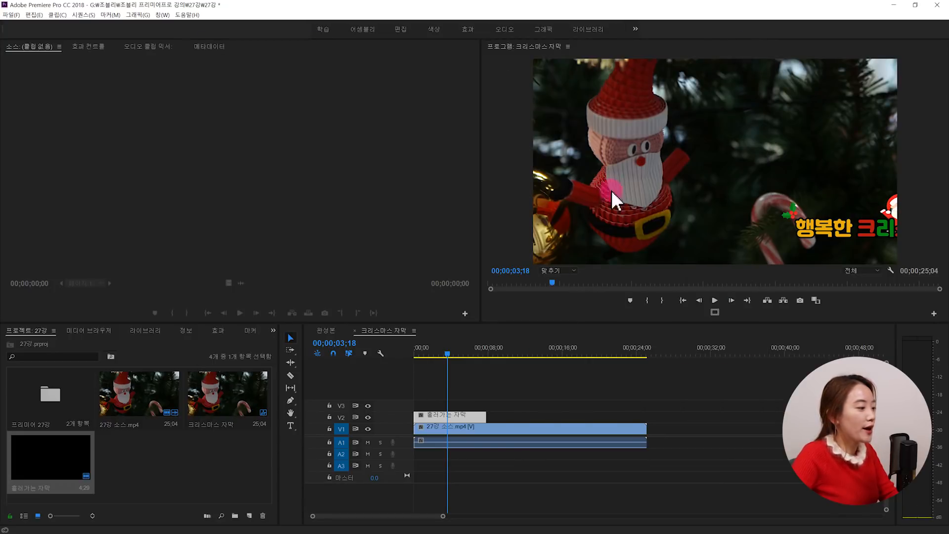
Step: Play the title clip from the start and replay its last seconds to examine how the crawl ends
left_click_drag(452, 350, 359, 357)
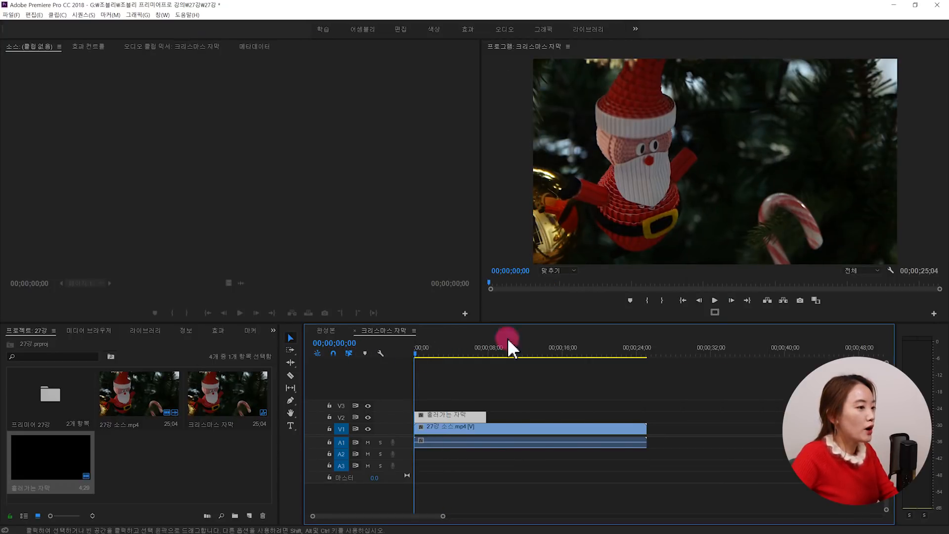
key("space")
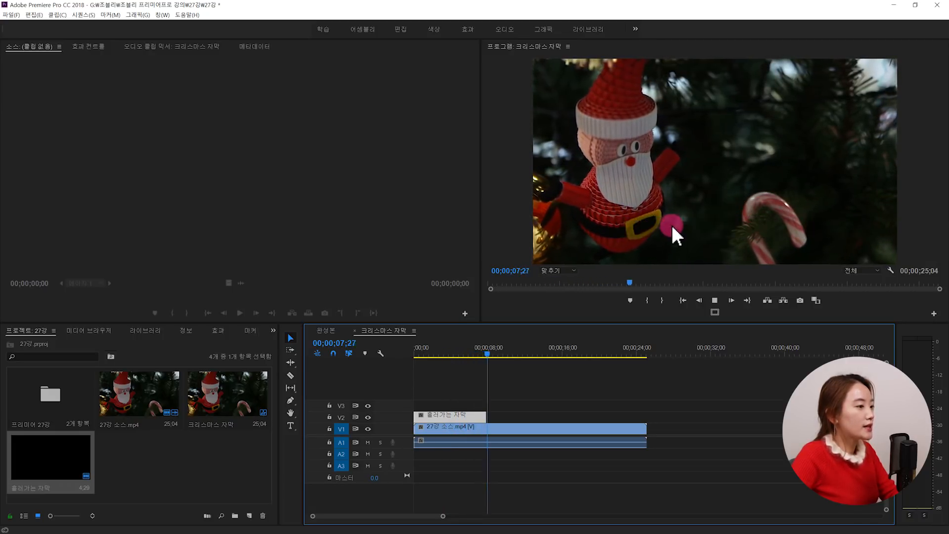
left_click(546, 394)
left_click(476, 354)
key("space")
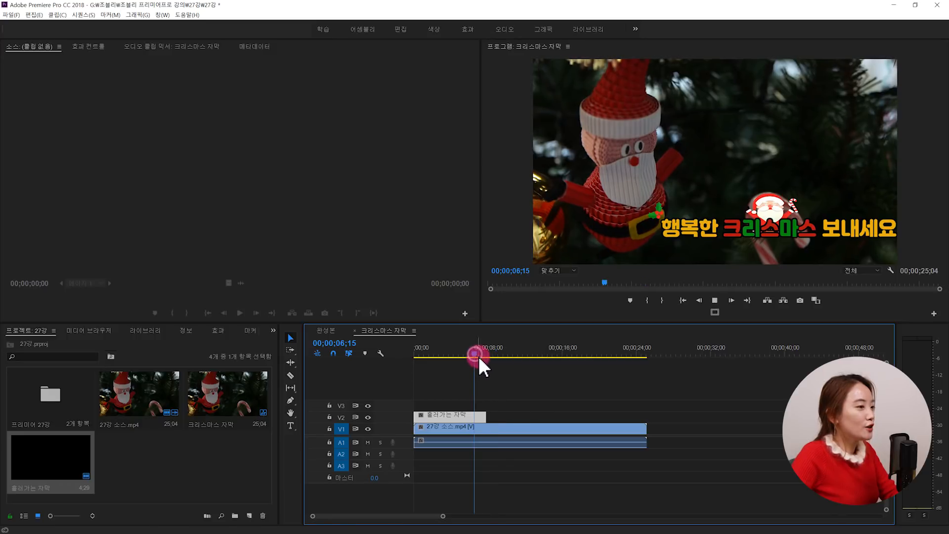
key("space")
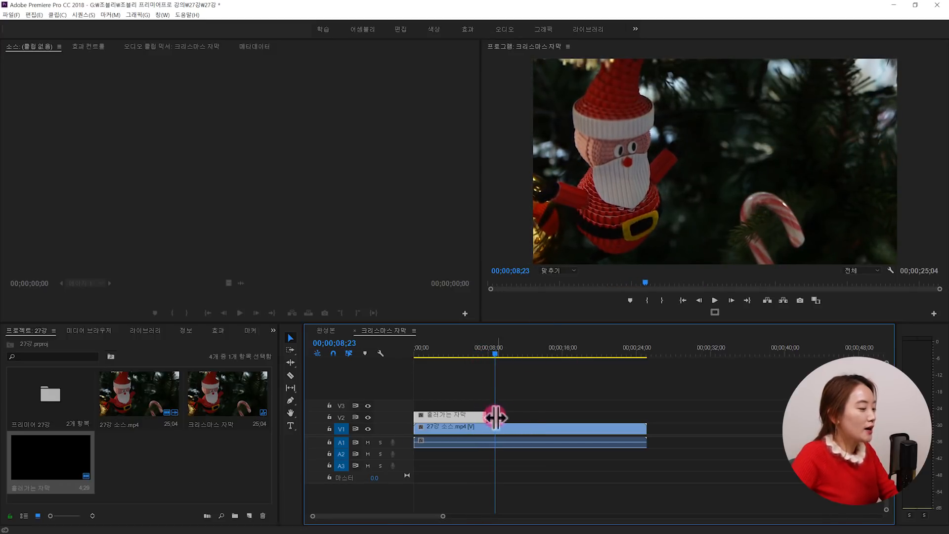
left_click(475, 353)
key("space")
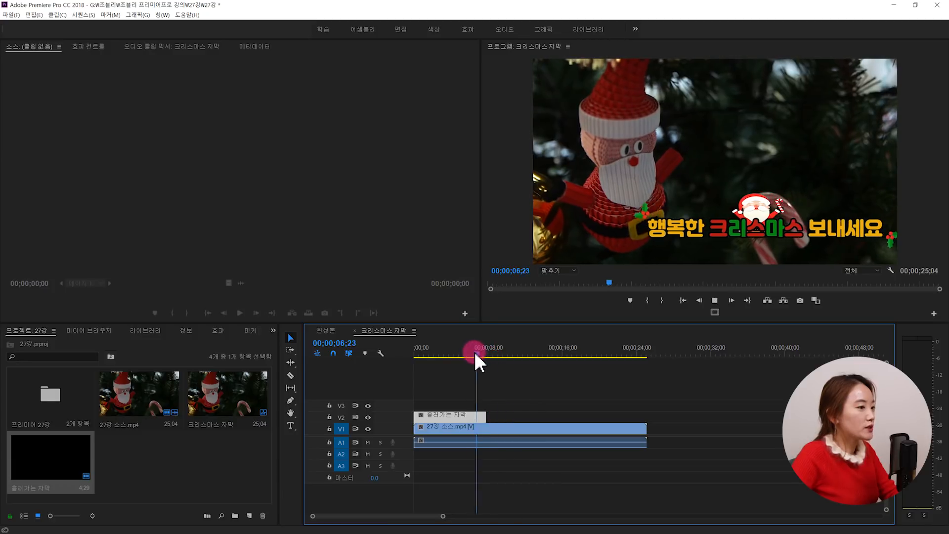
left_click(474, 351)
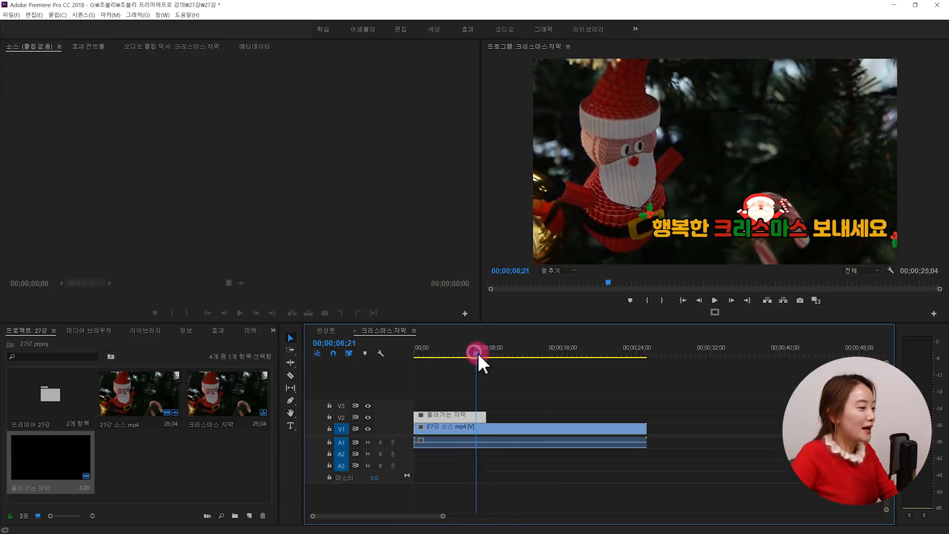
left_click(485, 354)
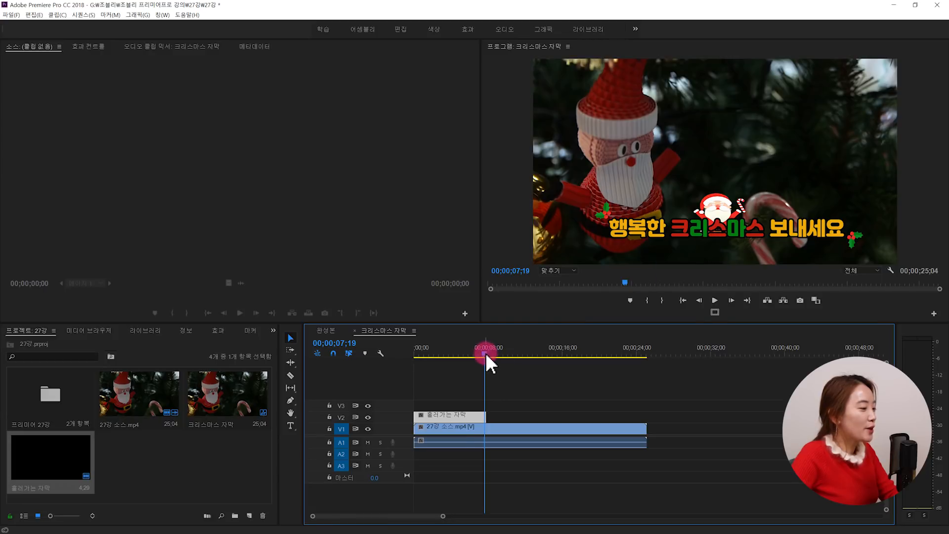
Step: With the playhead at 00;00;06;10, set 포스트롤 to 60 frames in the title's roll/crawl options and close the title editor
left_click_drag(486, 353, 472, 354)
double_click(453, 417)
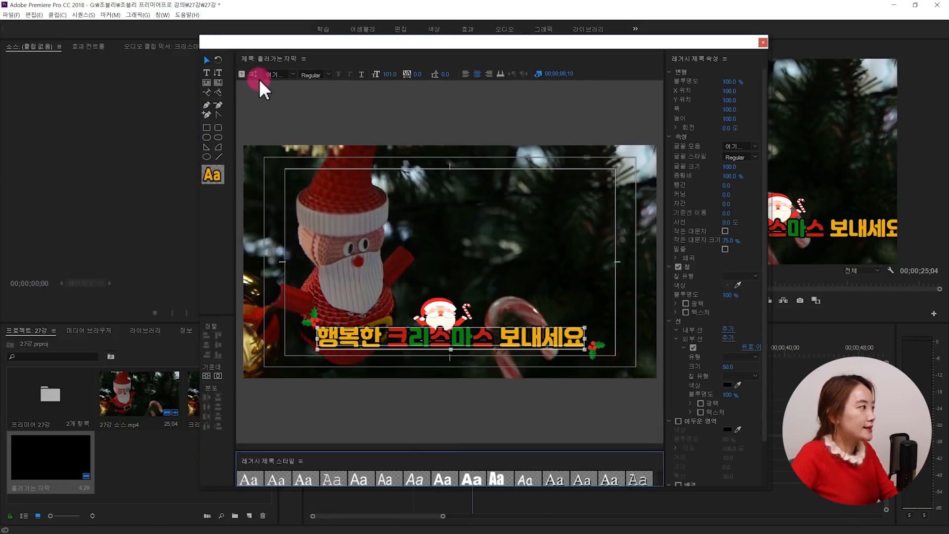
left_click(256, 77)
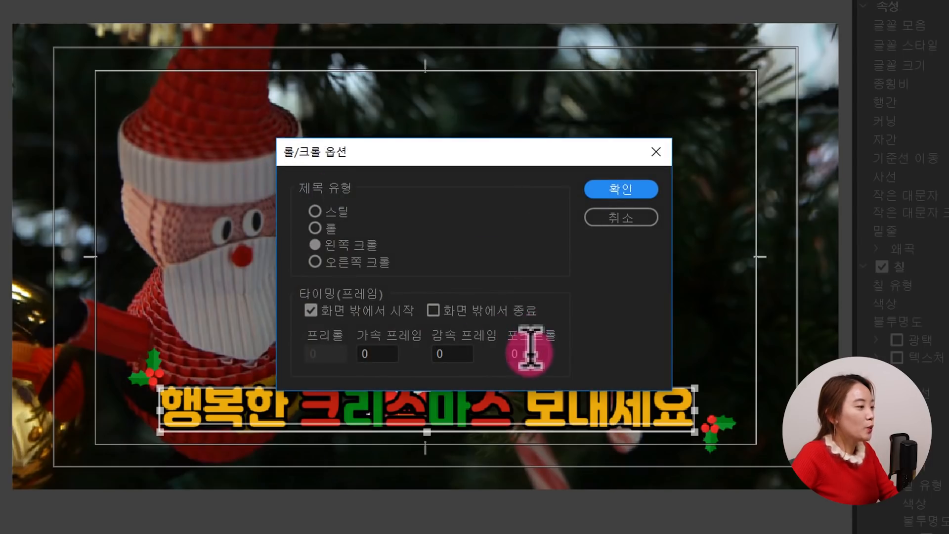
left_click(536, 352)
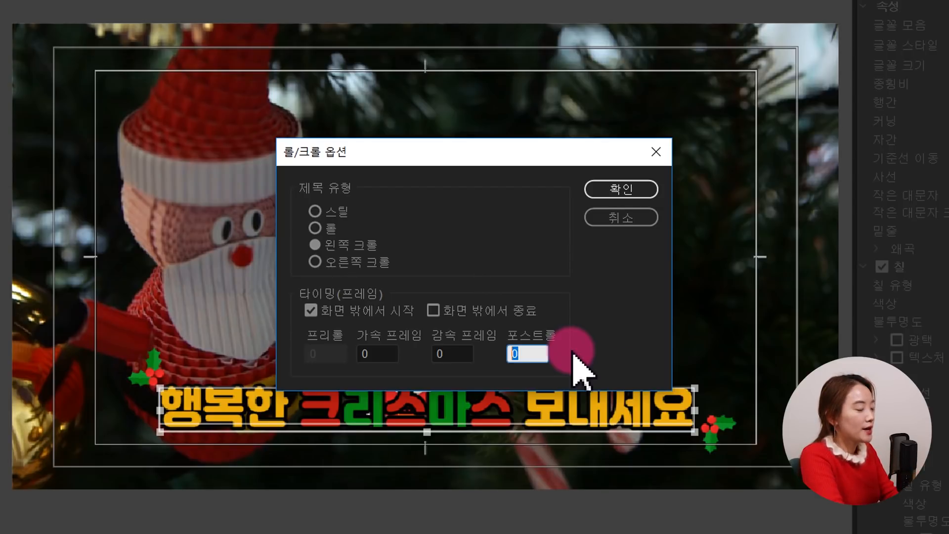
type("60")
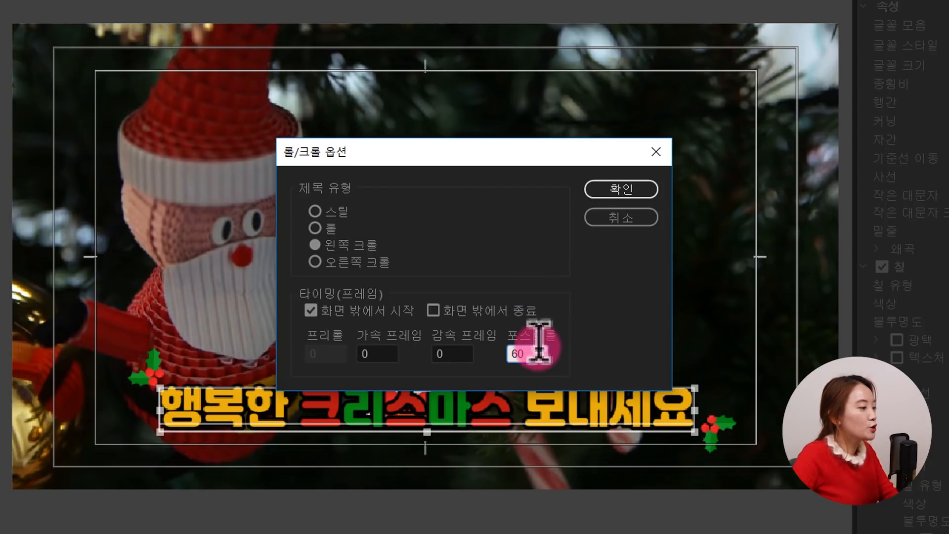
left_click(631, 195)
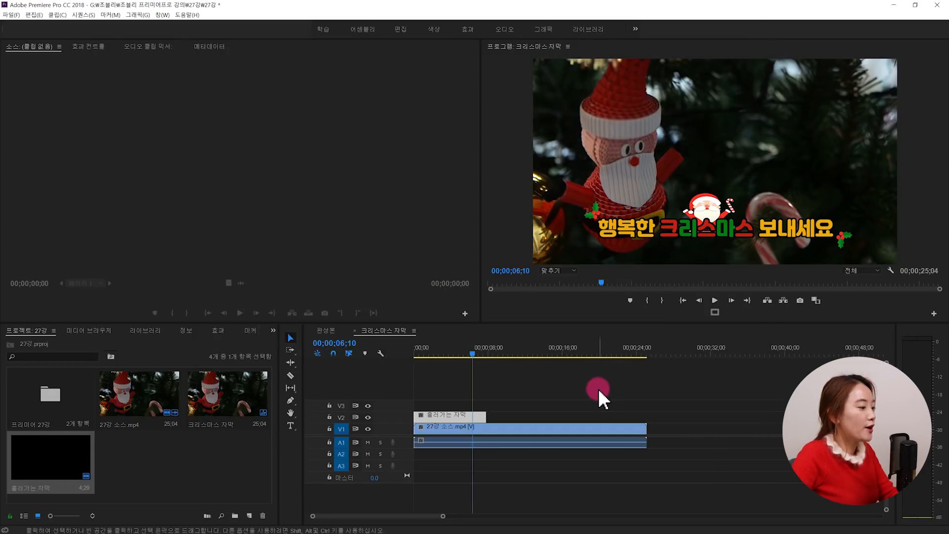
Step: Play the title clip from the start and replay its last seconds to examine the hold at the end of the crawl
left_click_drag(473, 354, 419, 367)
key("space")
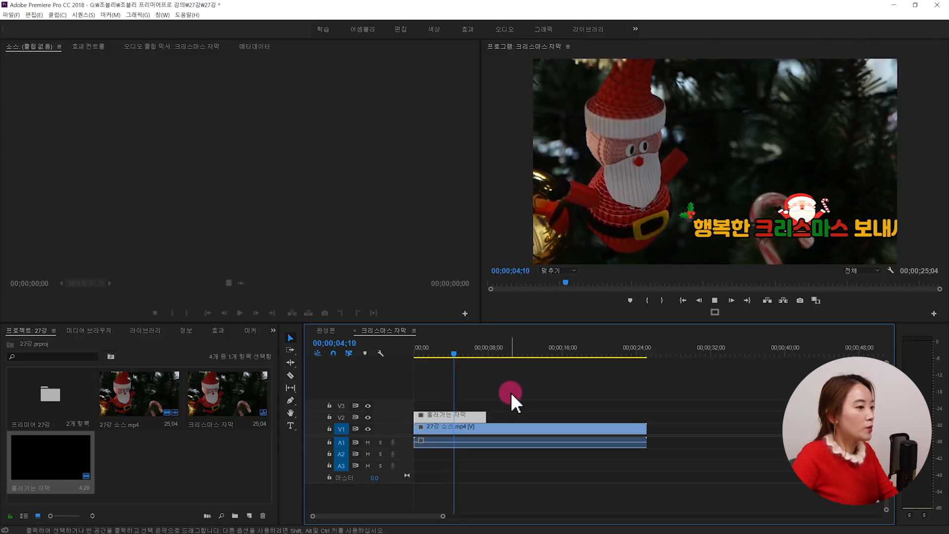
key("space")
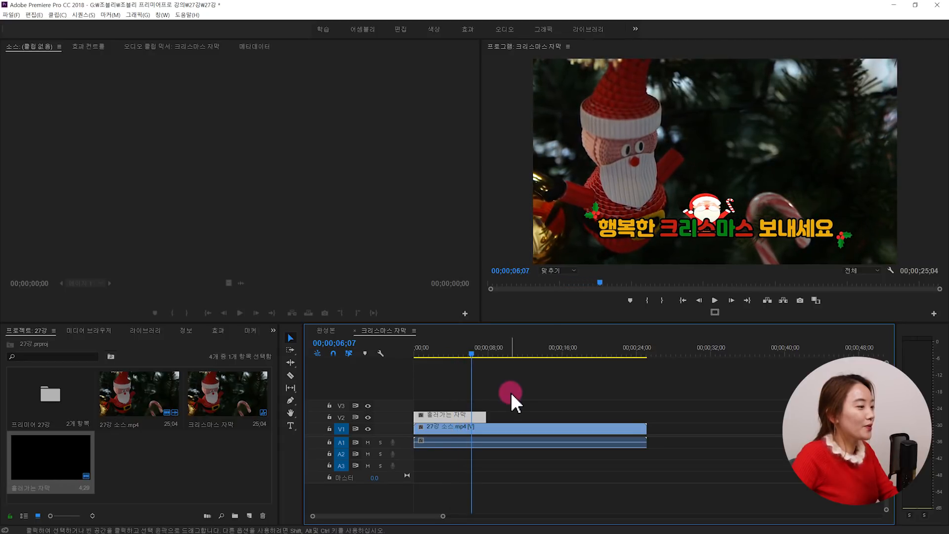
key("space")
key("space")
key("space")
left_click_drag(473, 353, 447, 362)
key("space")
Step: Shorten the title clip on V2 to about 5.7 seconds and play it from the start to check the crawl
left_click_drag(485, 415, 466, 414)
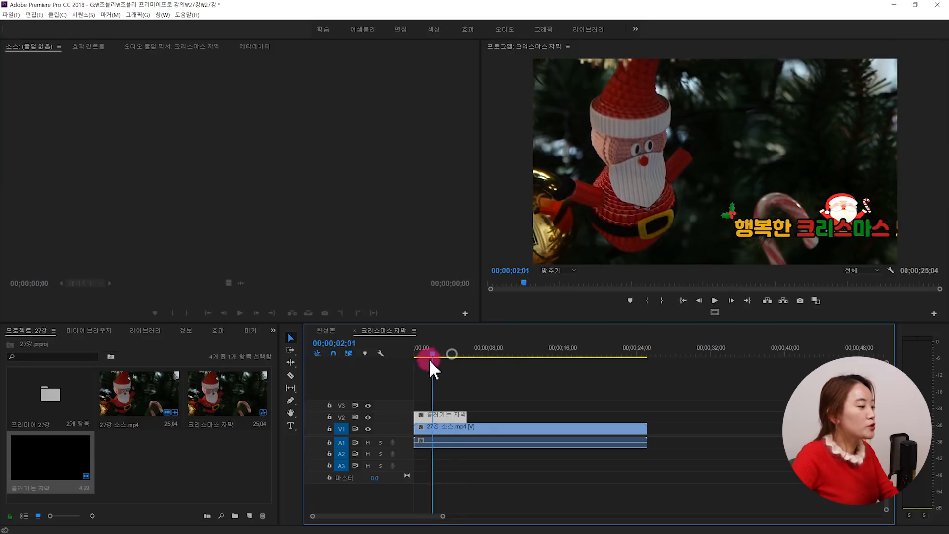
key("Home")
key("space")
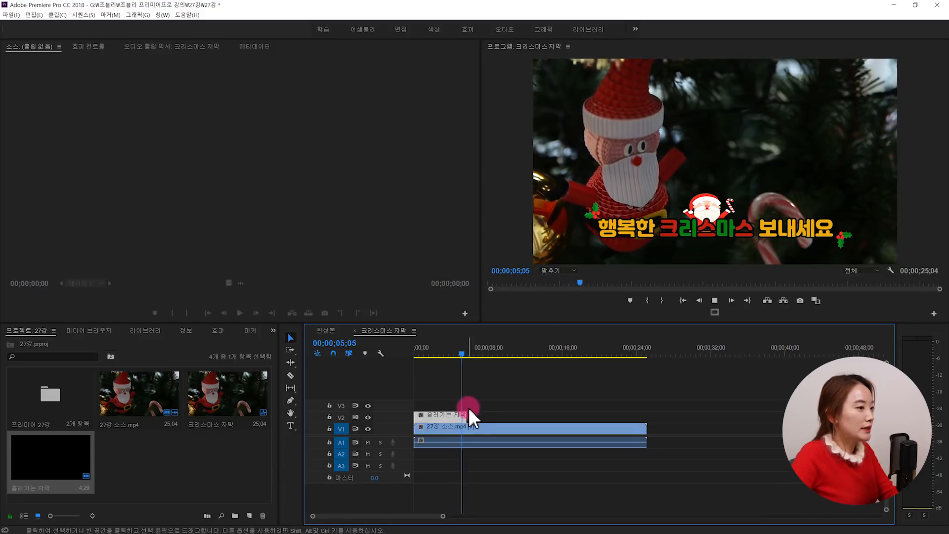
key("space")
Step: With the playhead at 00;00;03;00, reset 포스트롤 to 0 and turn on 화면 밖에서 종료 in the title's roll/crawl options
left_click_drag(474, 352, 445, 397)
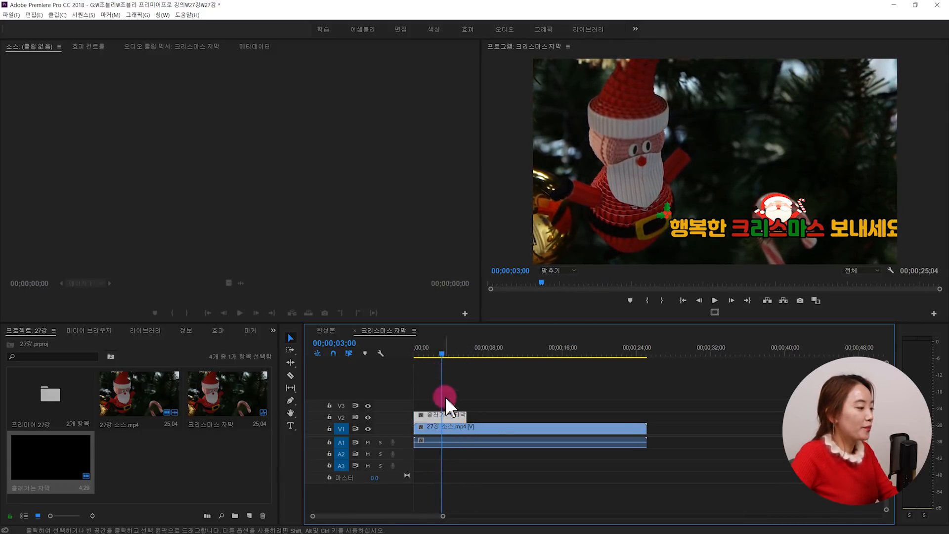
double_click(452, 413)
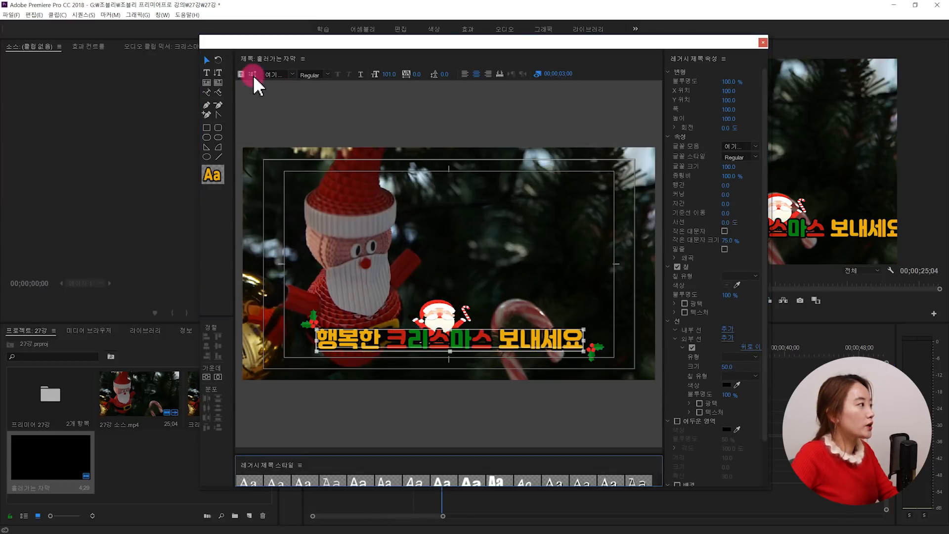
left_click(254, 75)
left_click(502, 306)
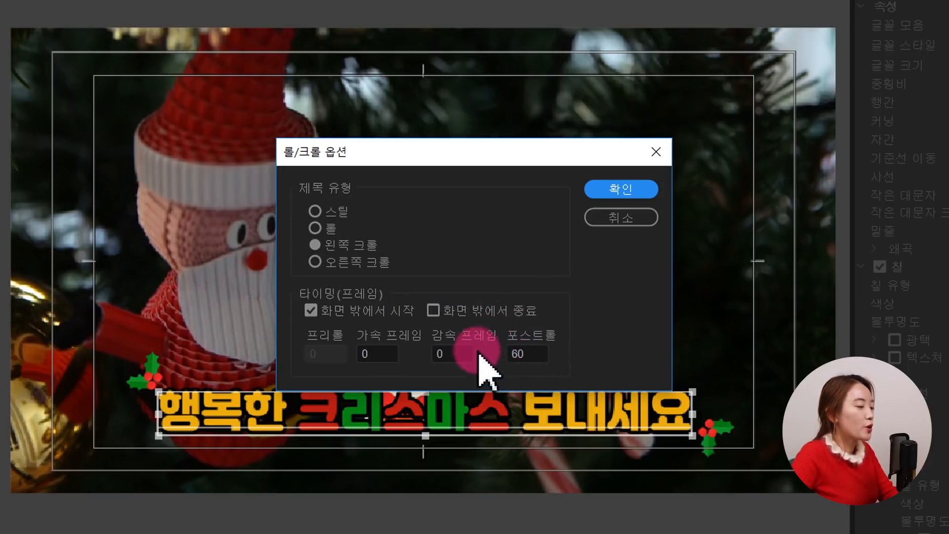
left_click(516, 352)
type("0")
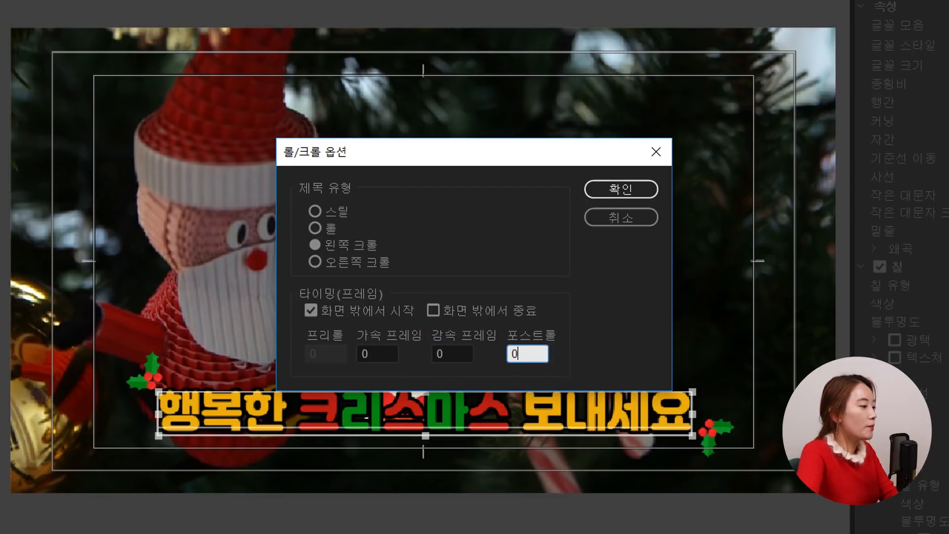
left_click(605, 321)
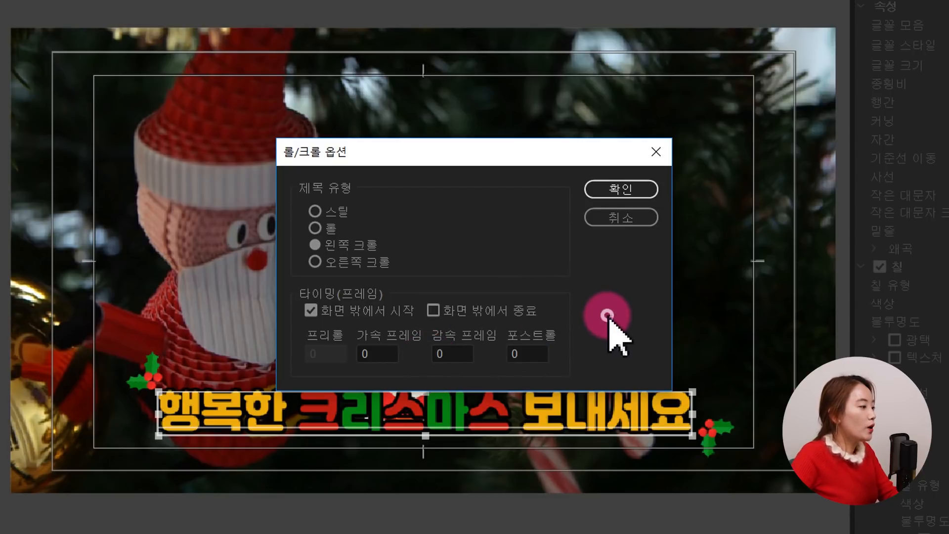
left_click(434, 311)
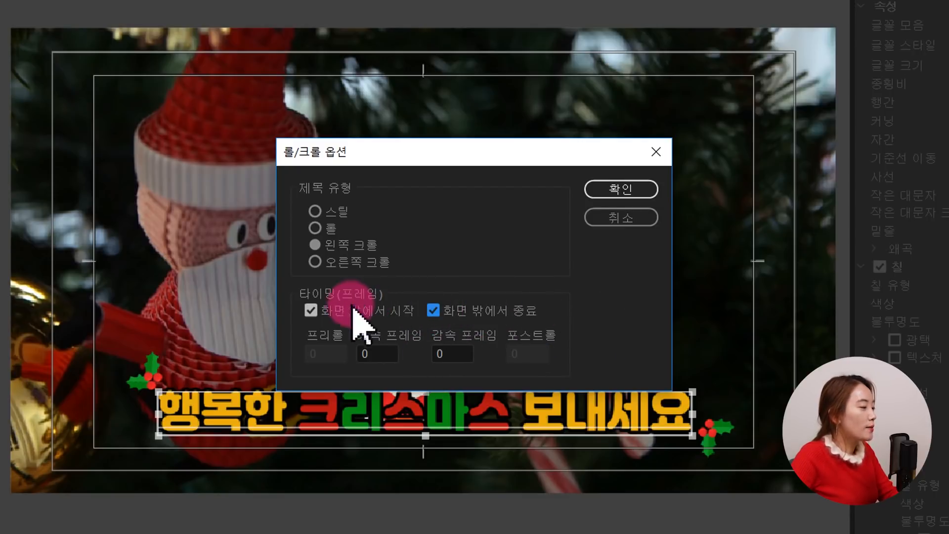
Step: Turn off 화면 밖에서 시작, set 프리롤 to 60 frames, and apply the roll/crawl options
left_click(312, 312)
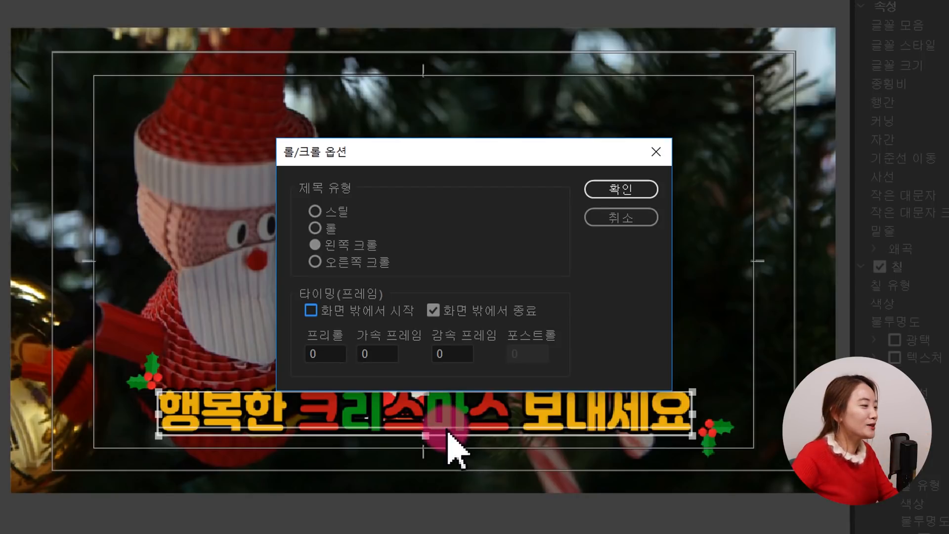
double_click(316, 354)
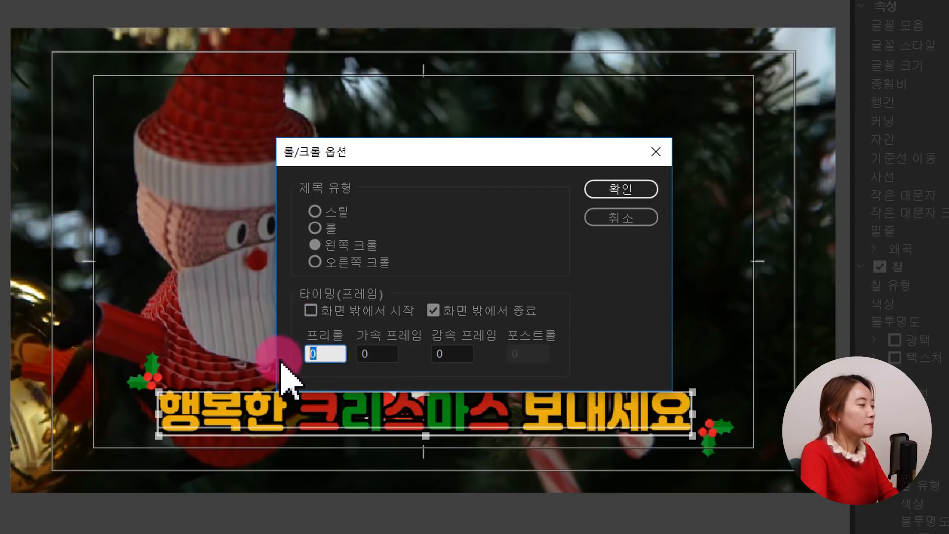
type("6")
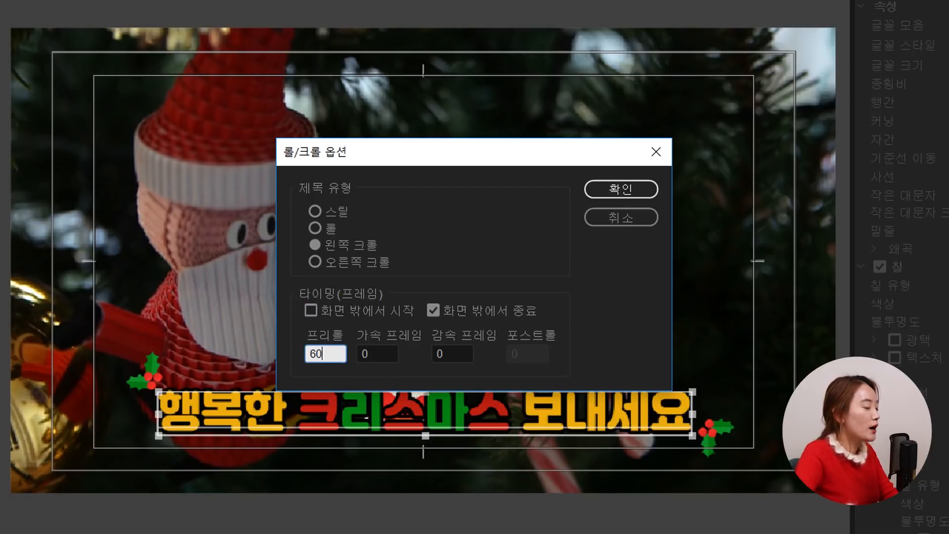
left_click(619, 190)
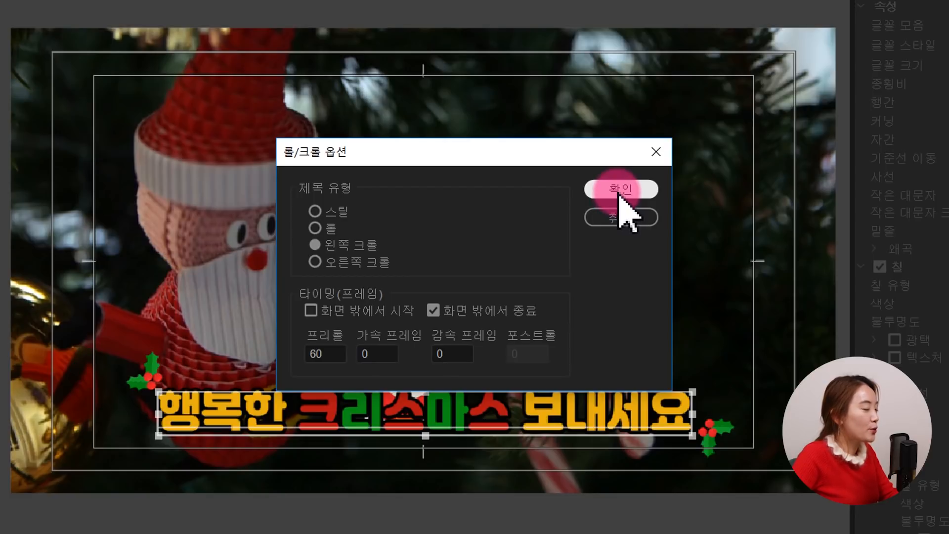
Step: Play the title clip from the start to examine how long the text holds before it crawls away
left_click(359, 363)
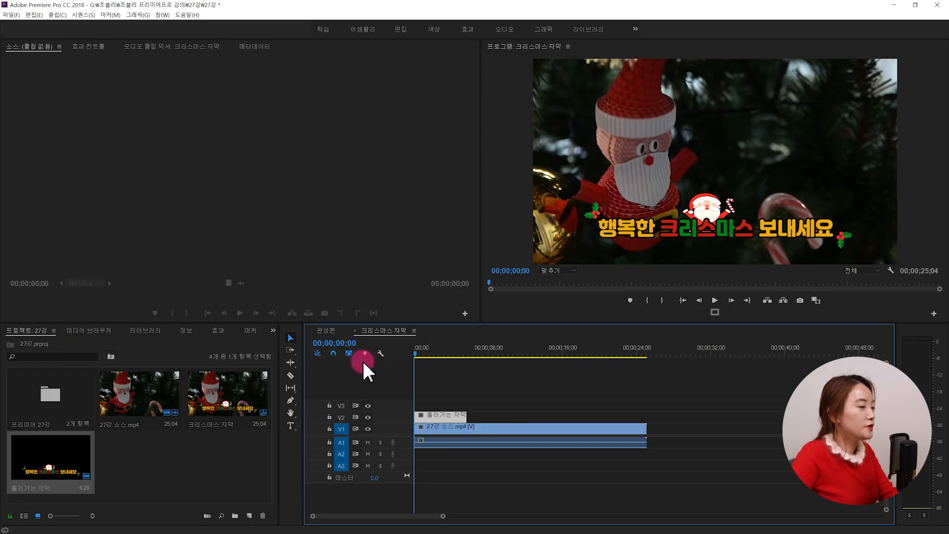
left_click(774, 290)
left_click(704, 202)
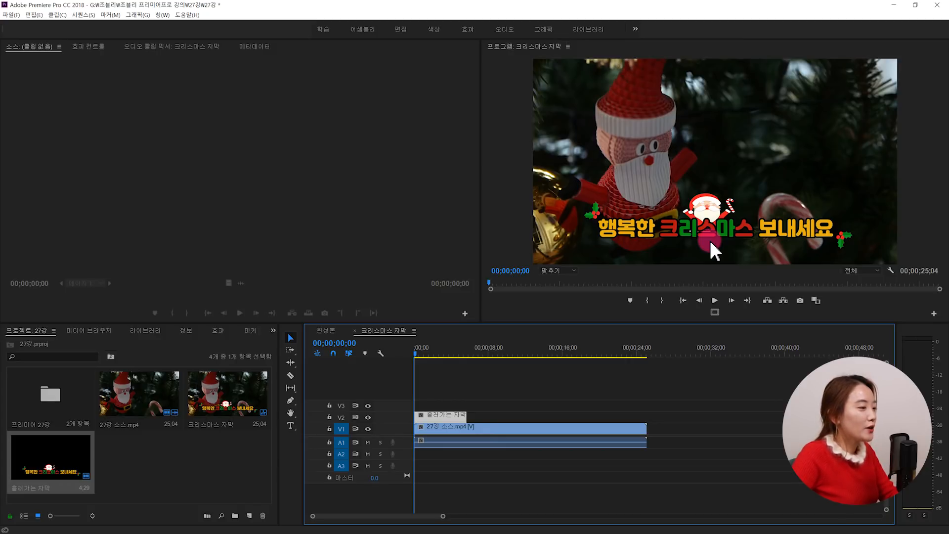
key("space")
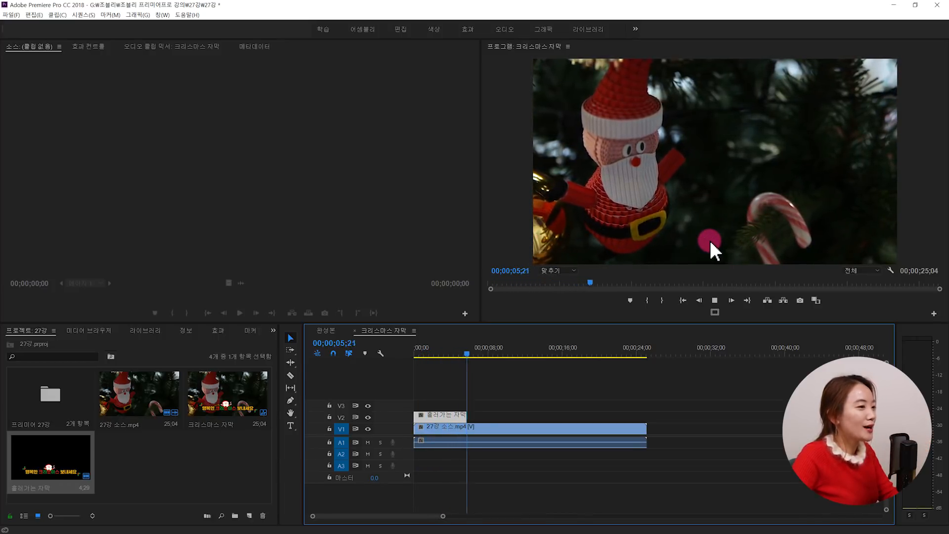
key("space")
Step: Reset 프리롤 to 0, turn on 화면 밖에서 시작 in the title's roll/crawl options, and close the title editor
left_click(453, 351)
double_click(459, 415)
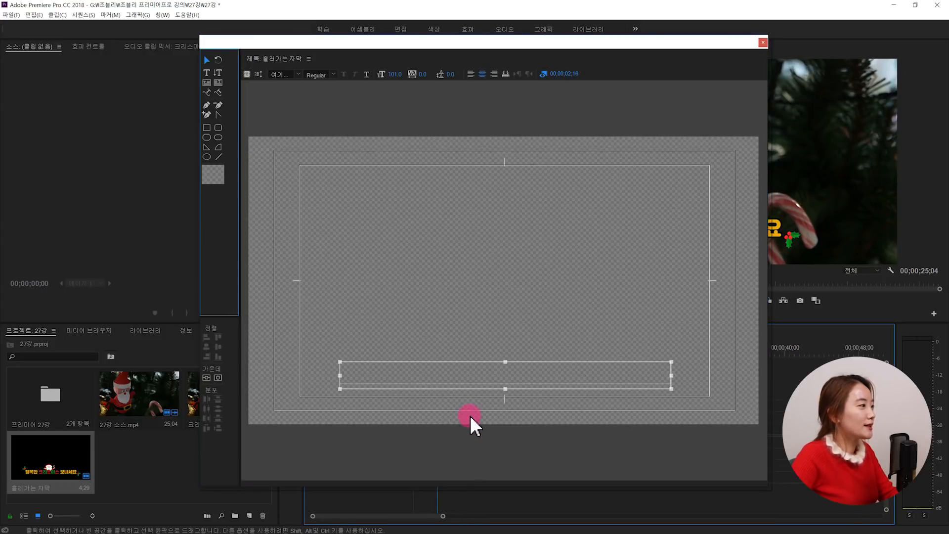
left_click(252, 74)
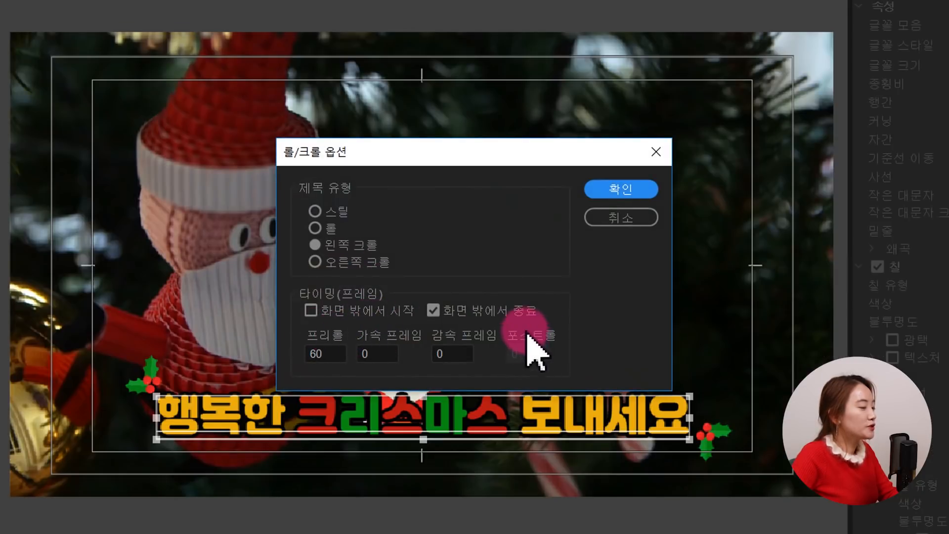
key("Tab")
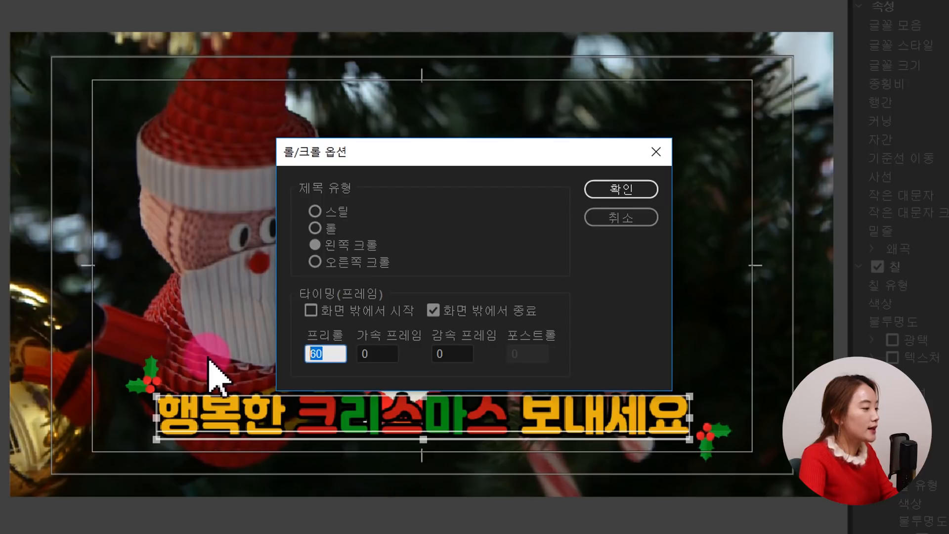
type("0")
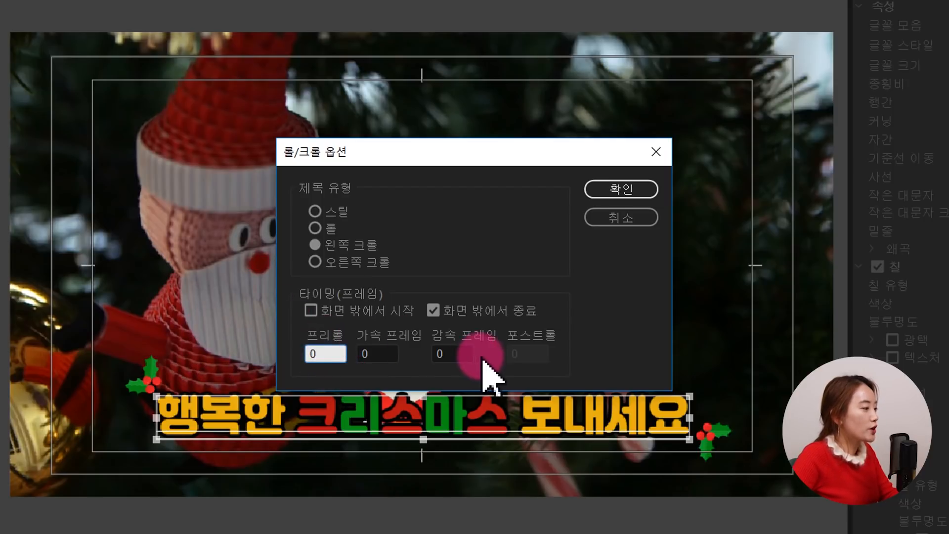
left_click(311, 312)
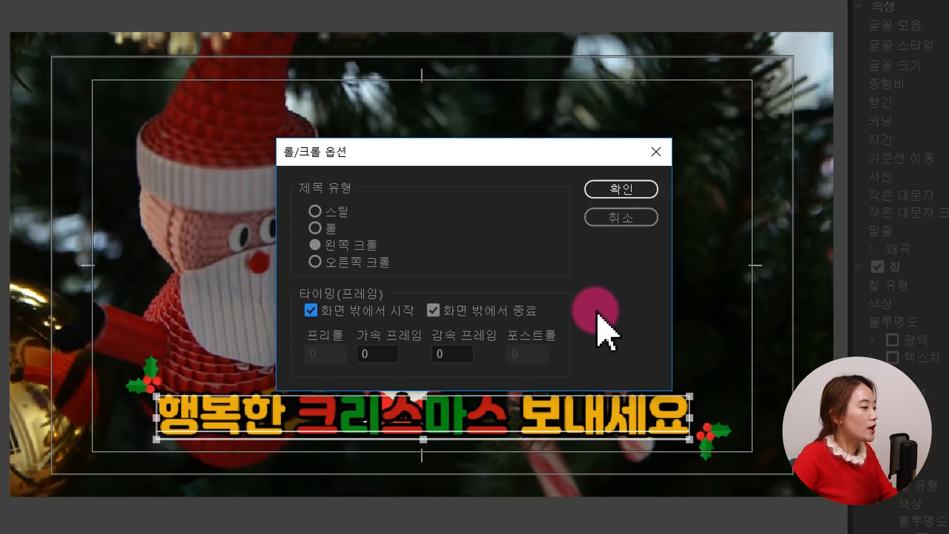
left_click(632, 190)
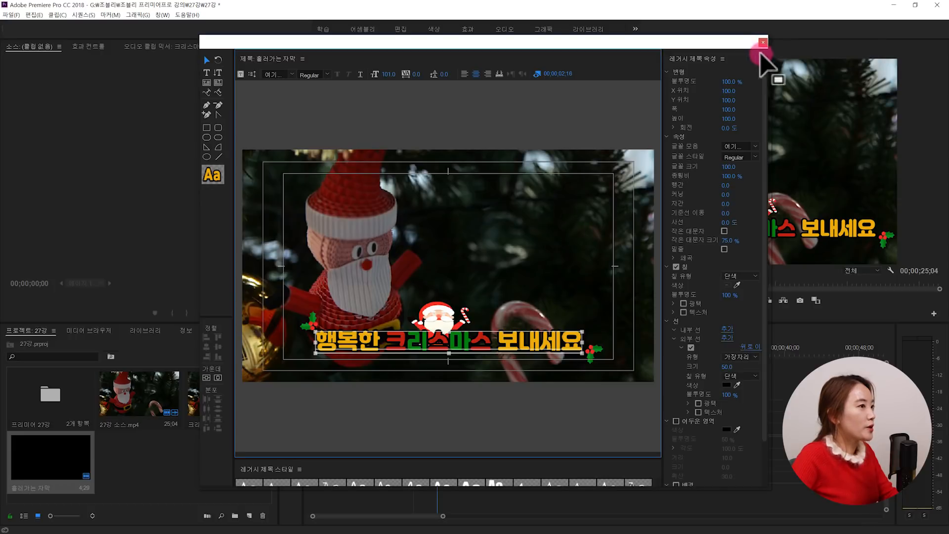
left_click(763, 42)
Step: Play the title clip from the start to check the crawl entering from off screen
key("Home")
left_click(469, 408)
key("space")
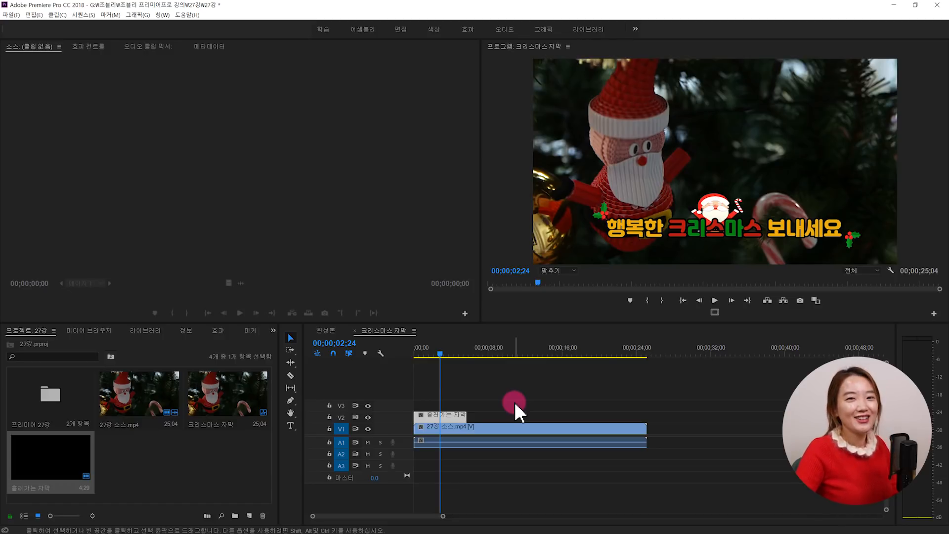
Step: Set 가속 프레임 to 60 in the title's roll/crawl options and apply the change
double_click(451, 417)
left_click(249, 77)
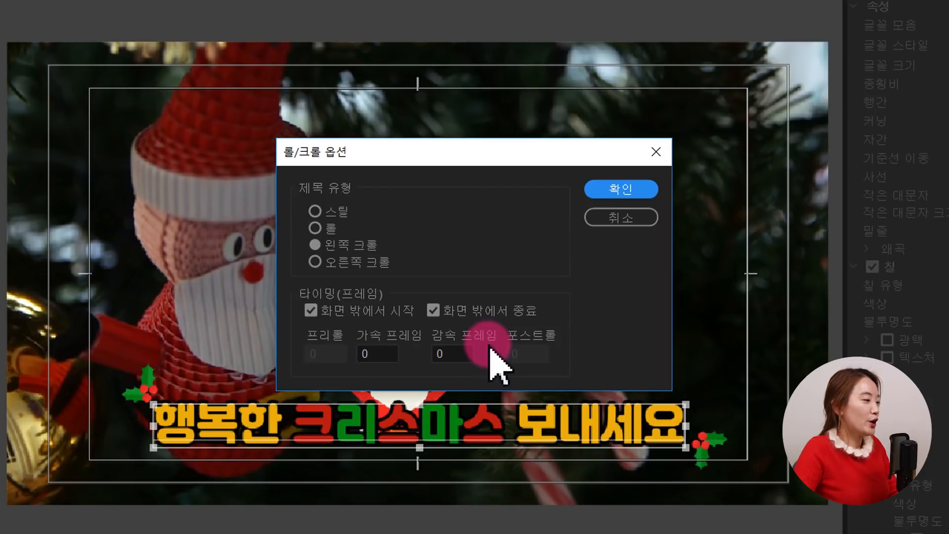
left_click(382, 353)
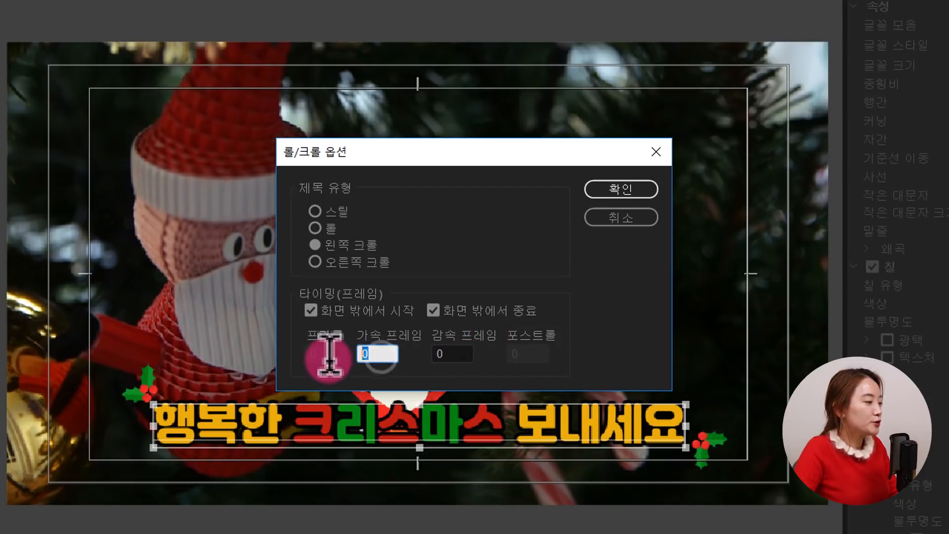
left_click(390, 381)
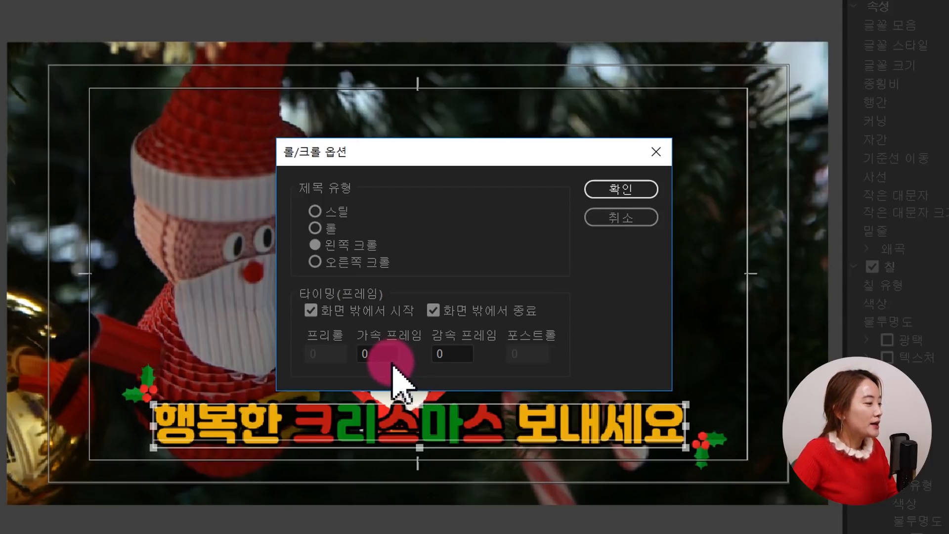
double_click(376, 353)
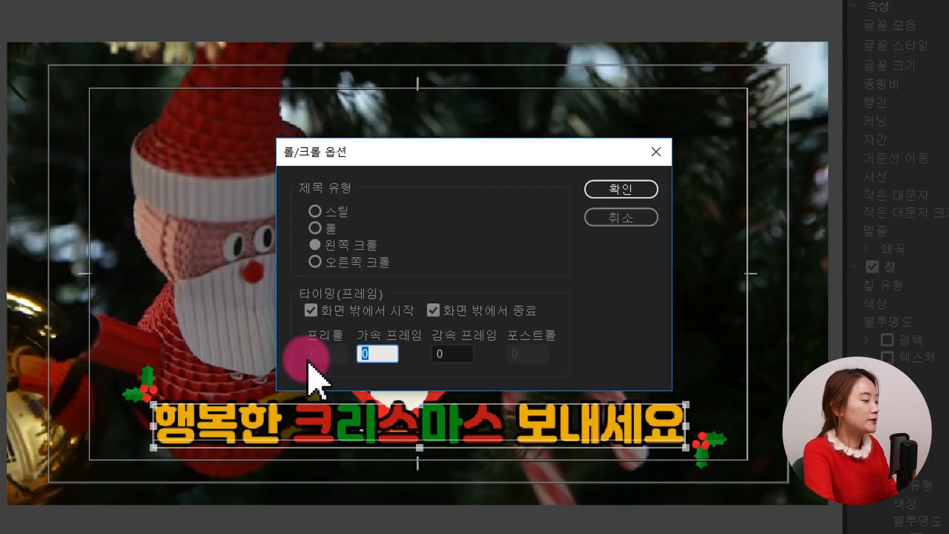
type("60")
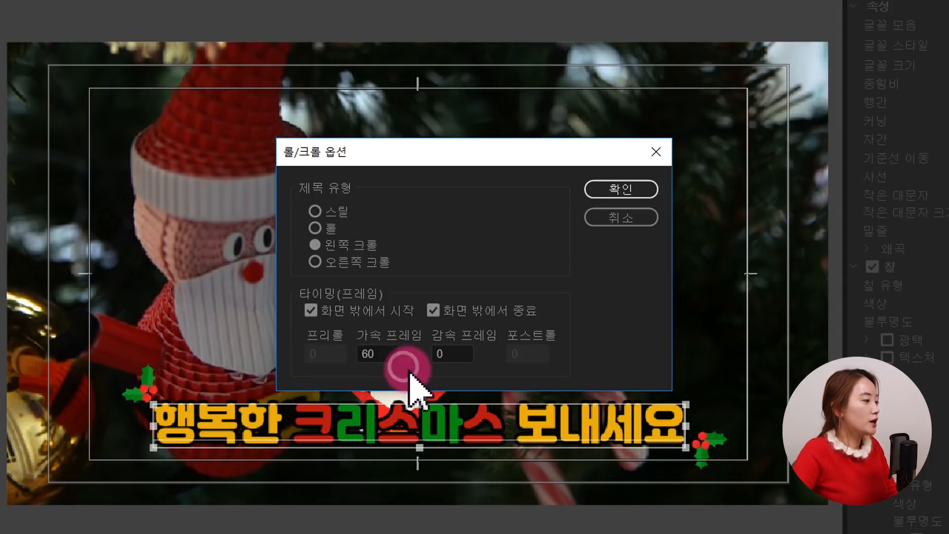
left_click(625, 190)
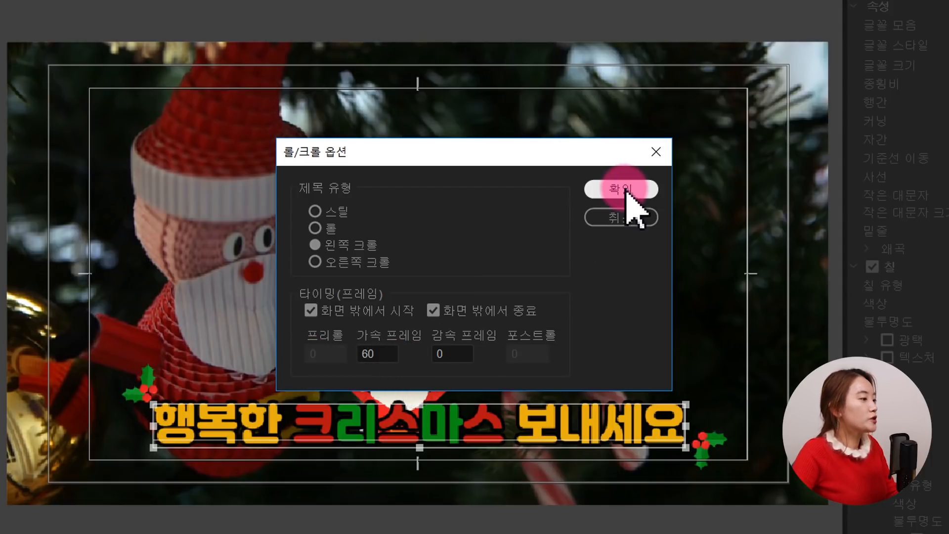
Step: Apply the crawl options, close the title editor, and play the title clip from the start to check its acceleration
left_click(625, 190)
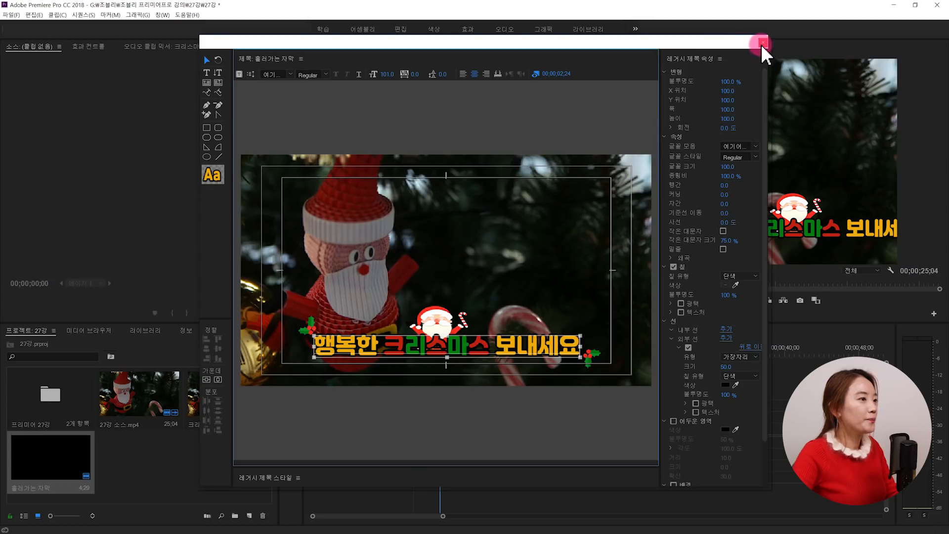
left_click(759, 43)
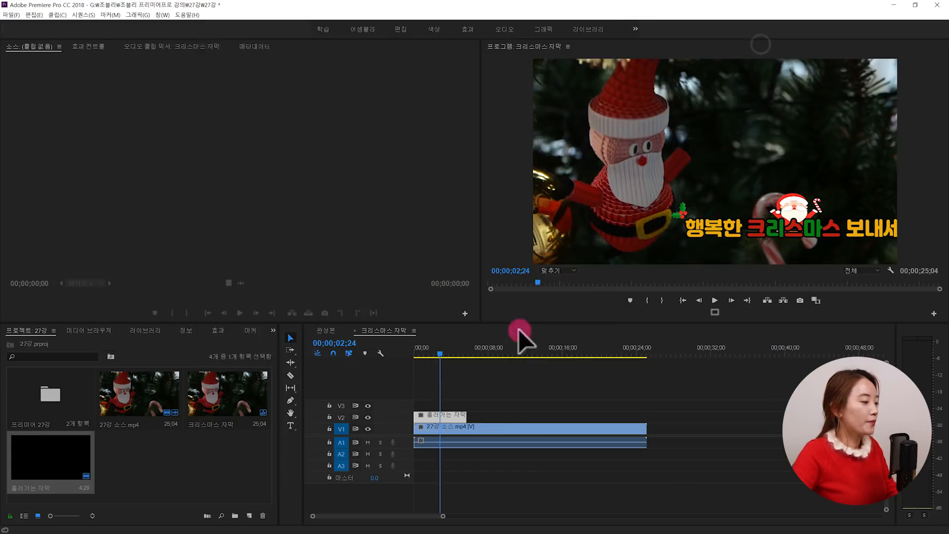
left_click_drag(439, 366, 373, 365)
key("space")
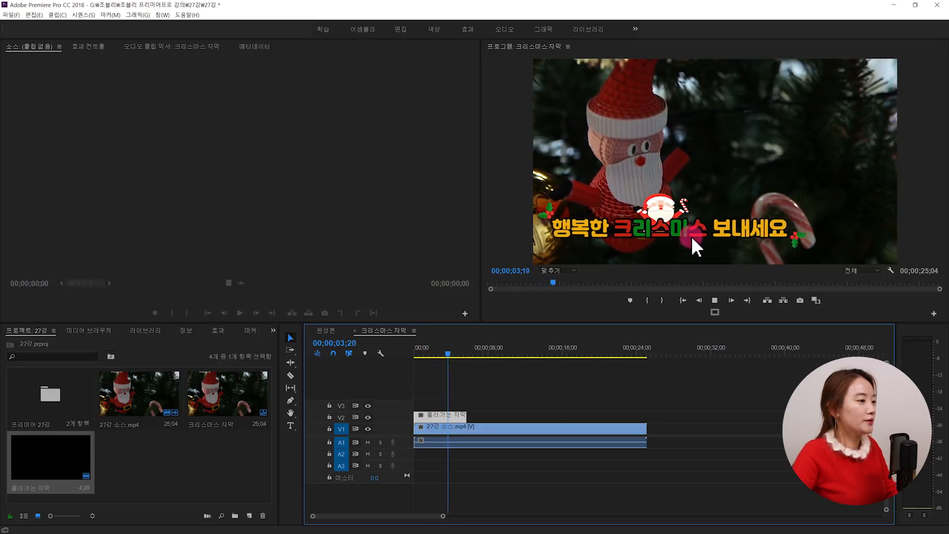
key("space")
Step: Reopen the title clip on V2, set 가속 프레임 to 90 in its roll/crawl options, and apply the change
left_click(420, 357)
double_click(447, 418)
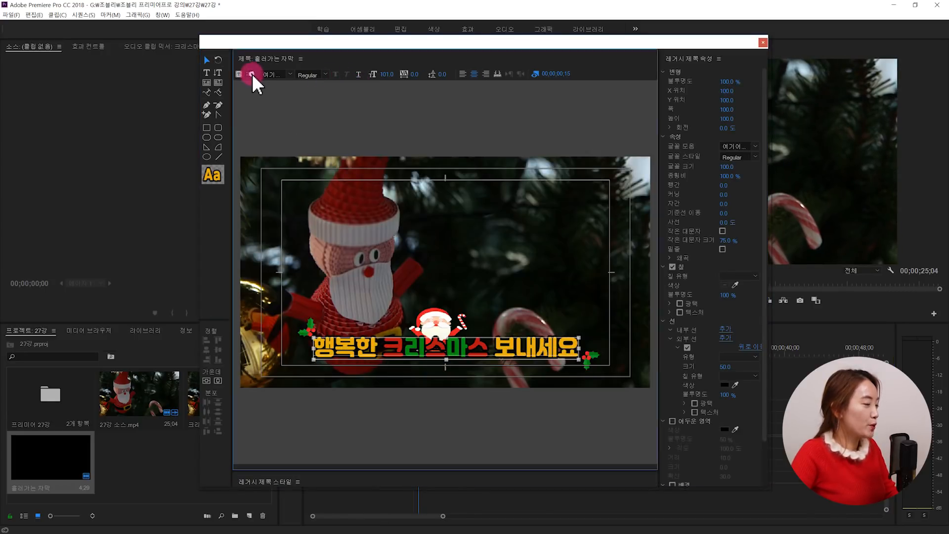
left_click(250, 73)
double_click(426, 310)
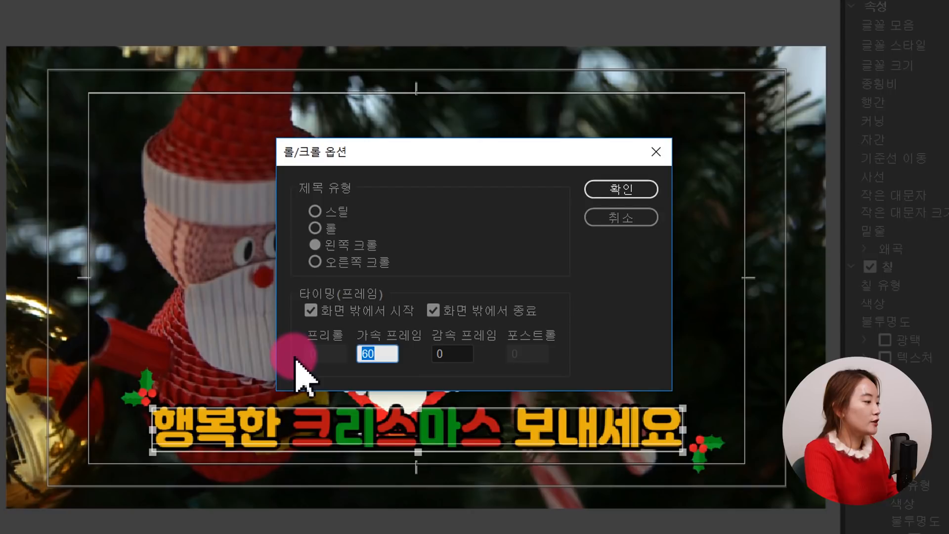
type("90")
left_click(625, 189)
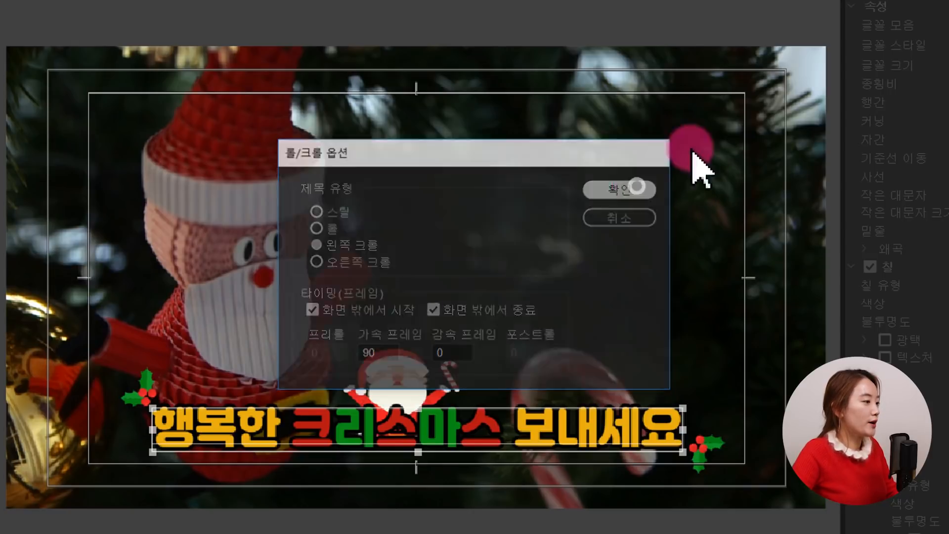
Step: Close the title editor and replay the title clip from the start to examine the longer acceleration
left_click(765, 42)
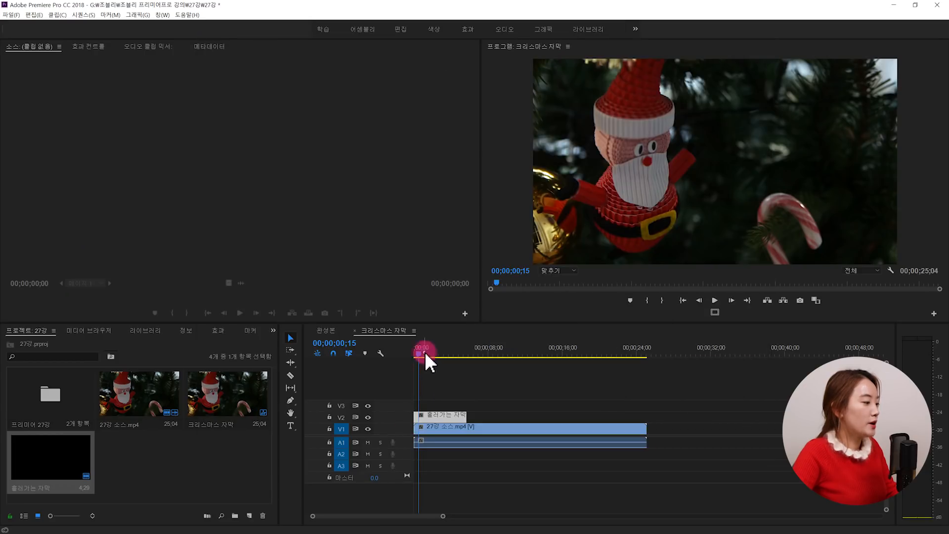
left_click_drag(425, 352, 415, 366)
key("space")
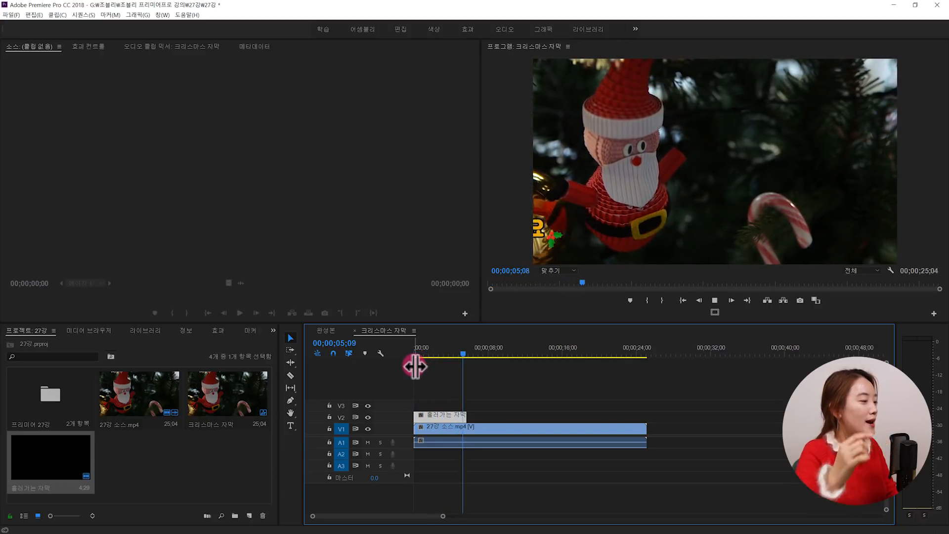
left_click(438, 350)
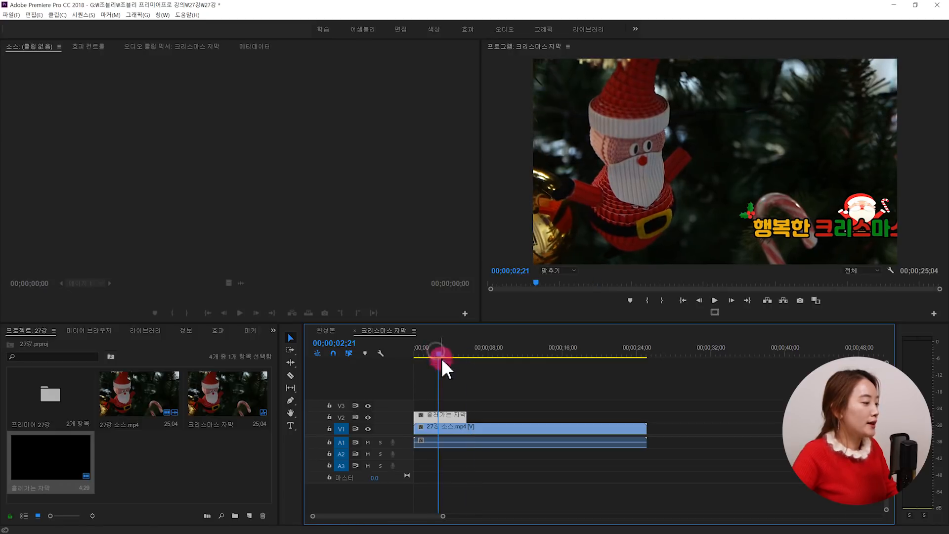
Step: Set 가속 프레임 to 0 and 감속 프레임 to 120 in the title's roll/crawl options and apply the changes
double_click(457, 416)
left_click(256, 75)
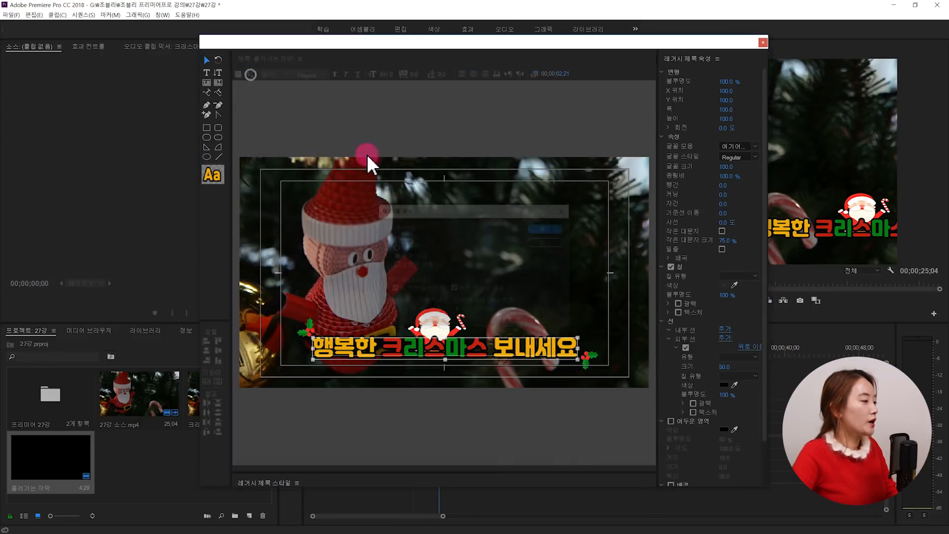
left_click(479, 327)
double_click(378, 352)
type("0")
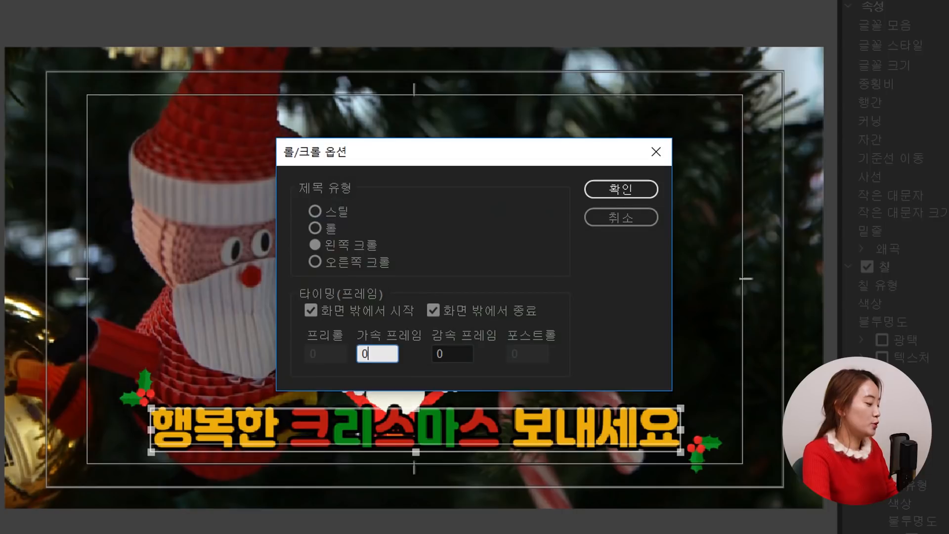
key("Tab")
type("120")
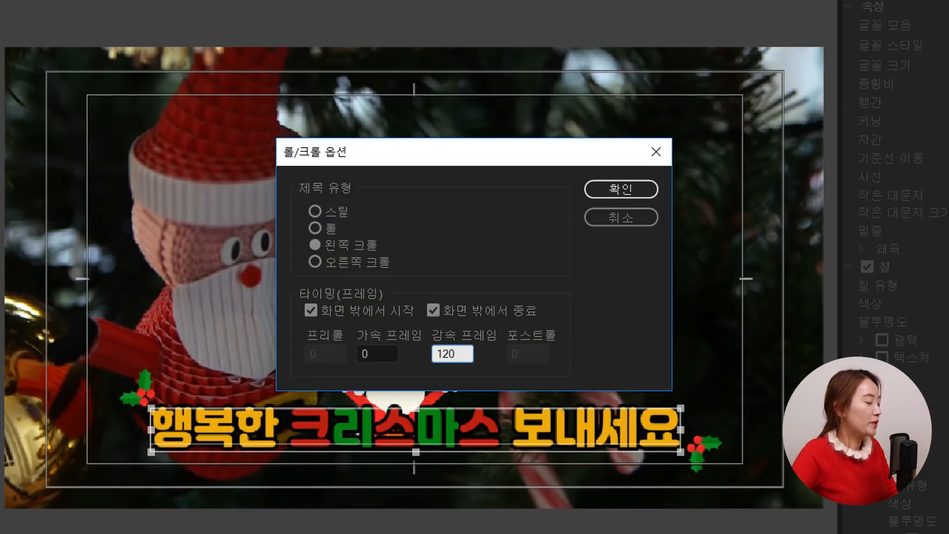
left_click(489, 374)
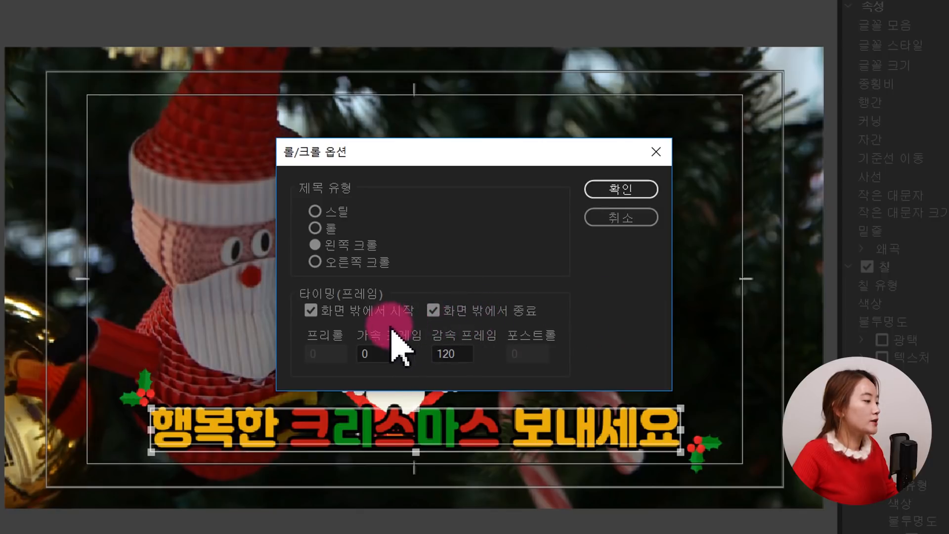
left_click(619, 190)
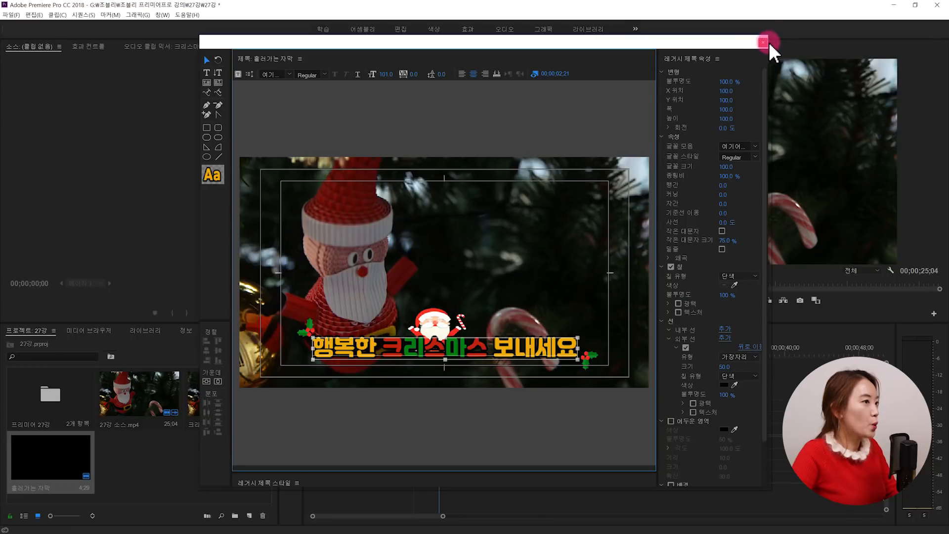
Step: Close the title editor and play the title clip from the start to check how the crawl decelerates
left_click(763, 42)
left_click_drag(503, 352, 373, 360)
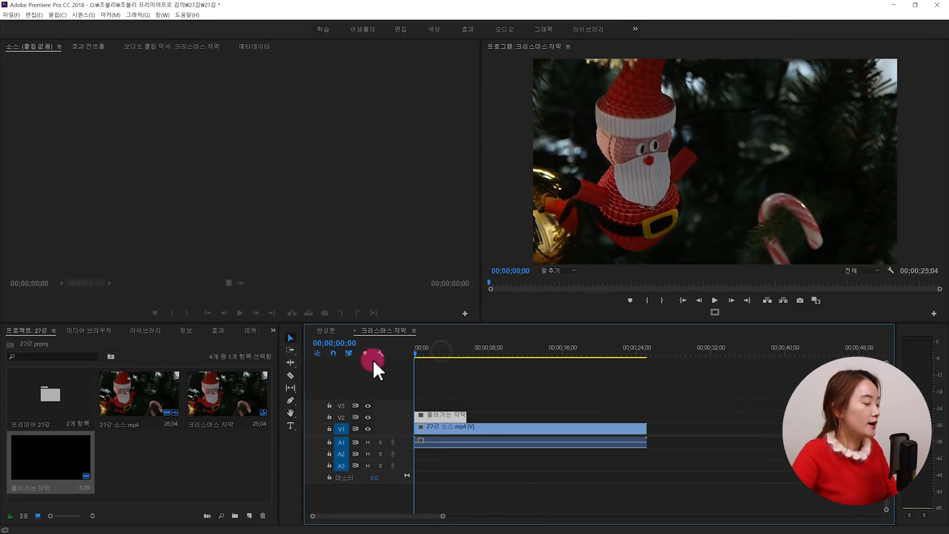
key("space")
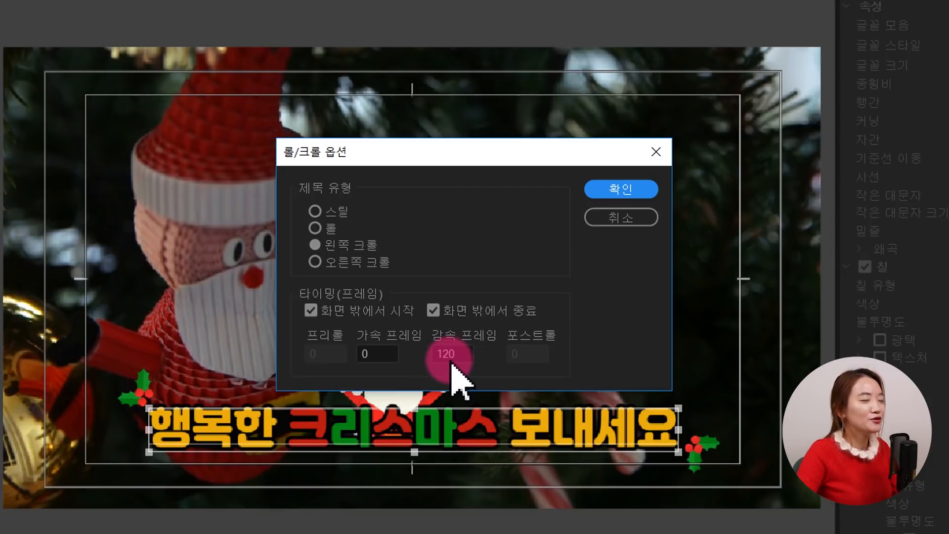
Step: Reset 감속 프레임 to 0, switch the title type to 오른쪽 크롤, and apply the roll/crawl options
double_click(449, 354)
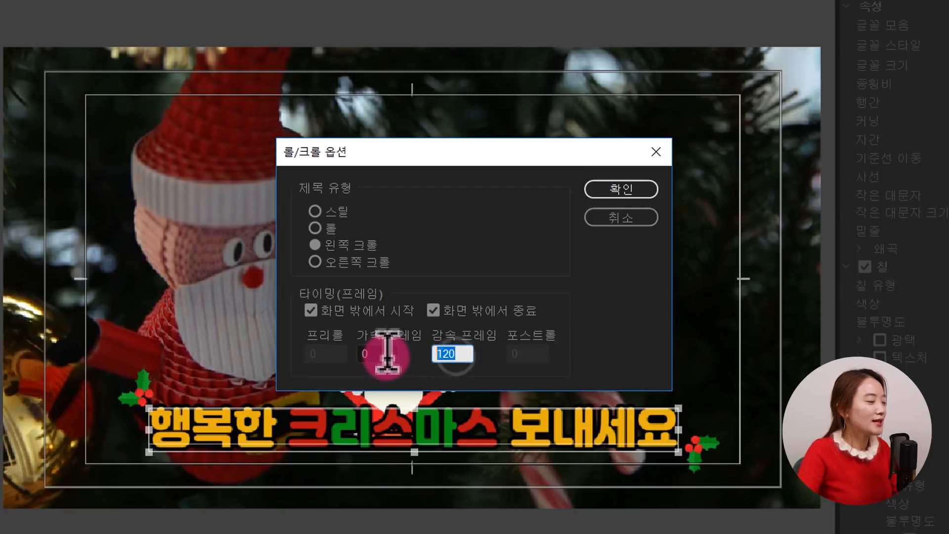
type("0")
left_click(428, 375)
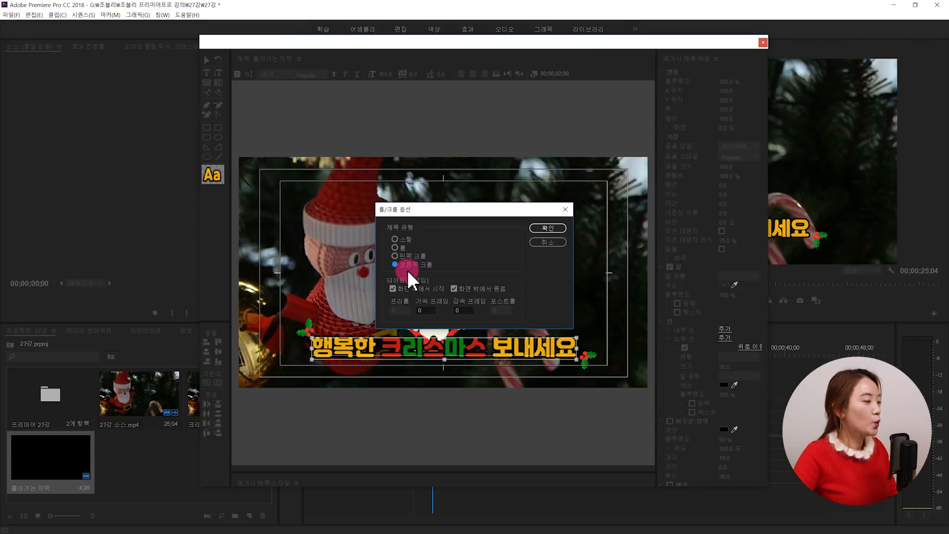
left_click(315, 262)
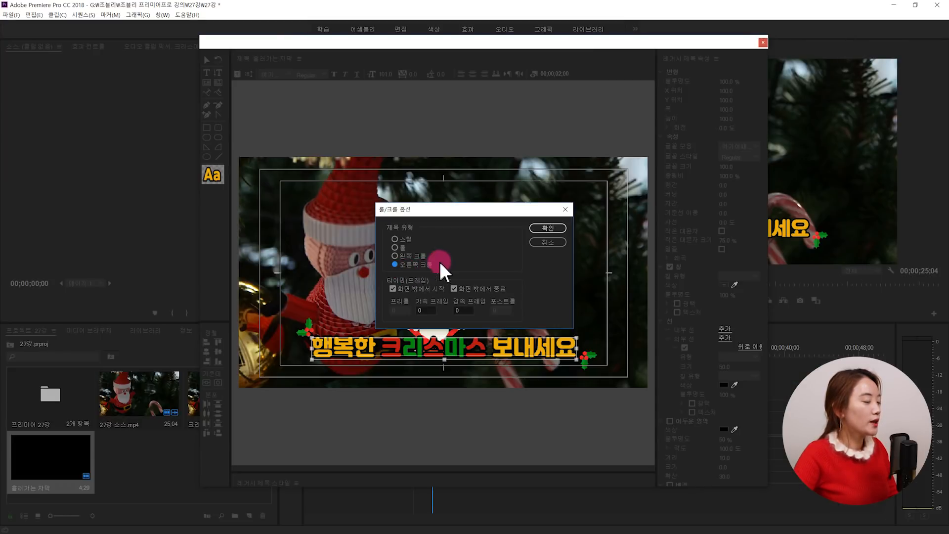
left_click(544, 229)
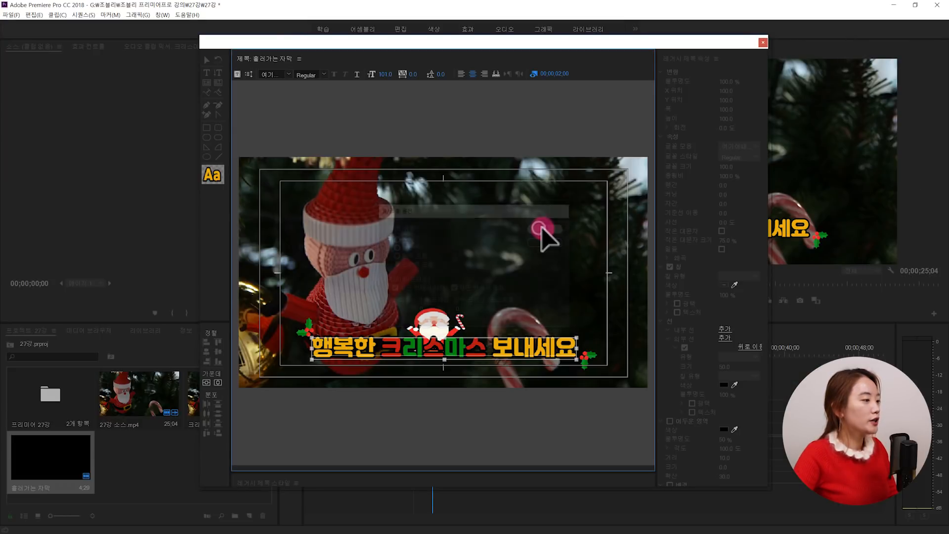
Step: Close the title editor and play the title clip to check the rightward crawl, returning the playhead to mid-clip
left_click(763, 44)
left_click(419, 353)
key("space")
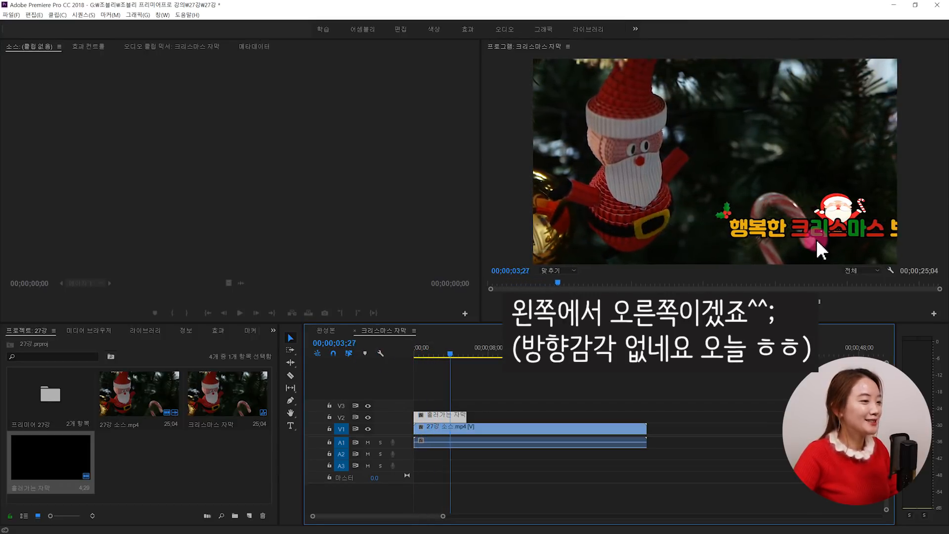
key("space")
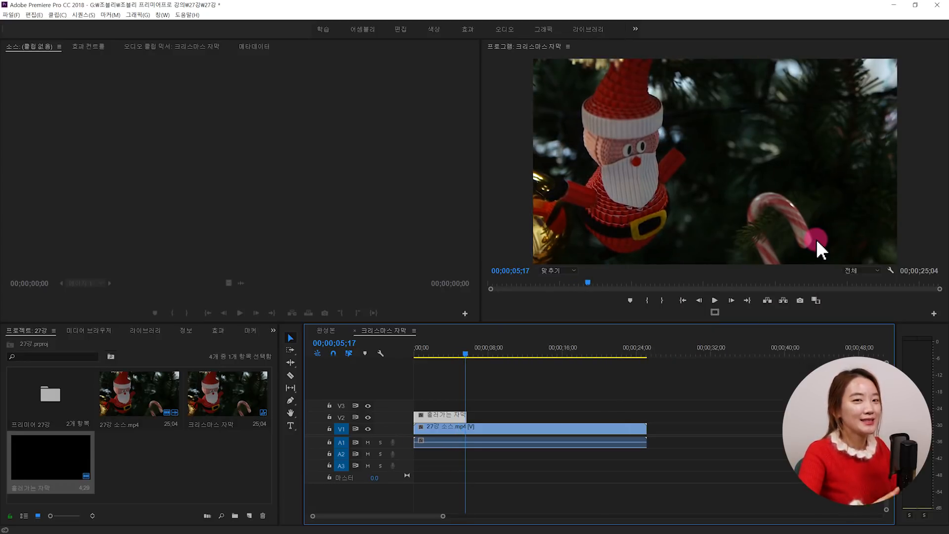
left_click(436, 360)
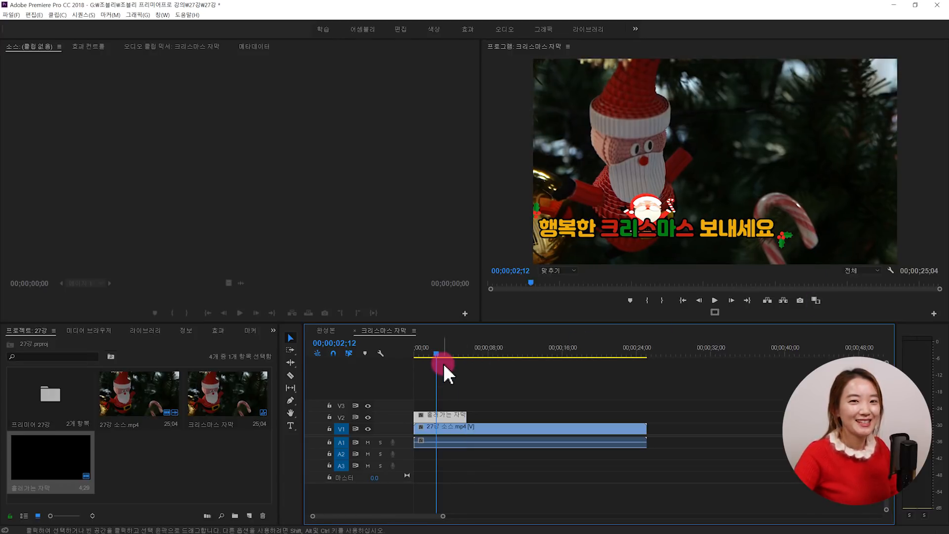